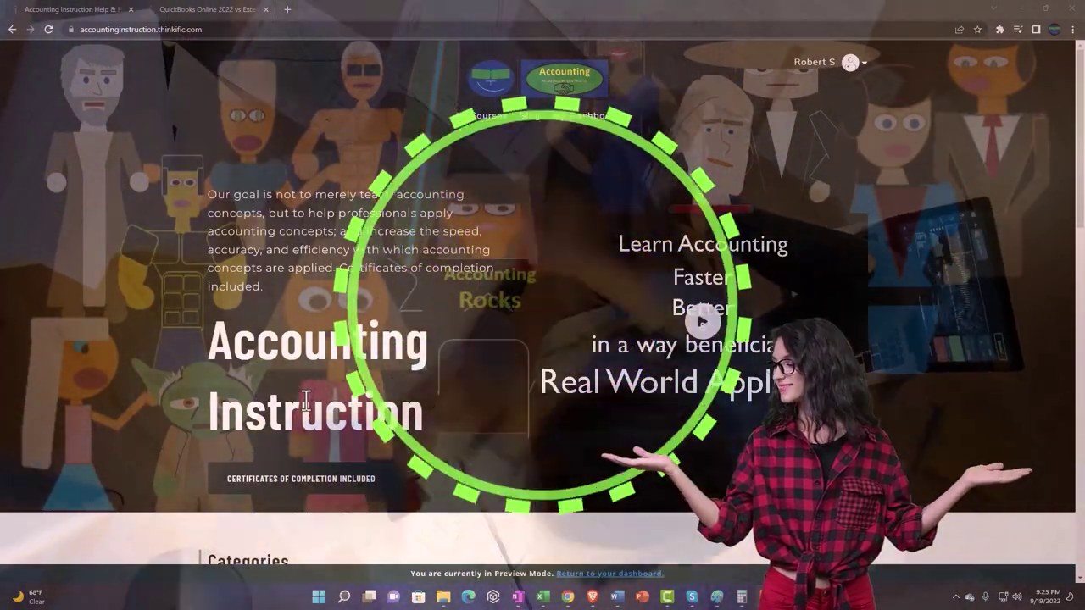
# Browse the course categories on the Accounting Instruction site and look over the lesson list of the QuickBooks Online 2022 course.
pyautogui.scroll(-6, 150, 469)
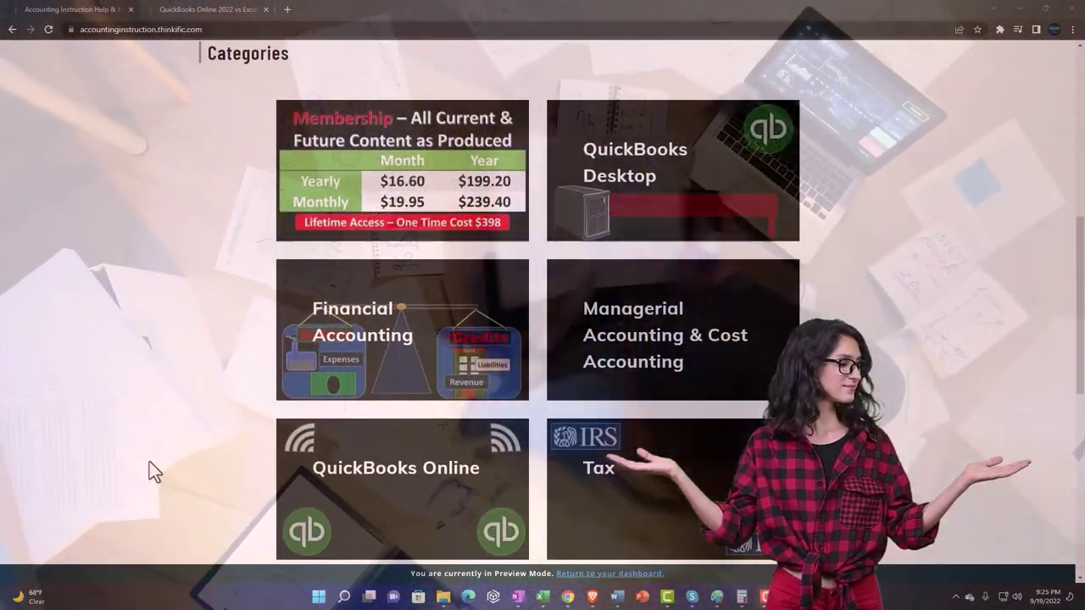
pyautogui.scroll(-3, 151, 465)
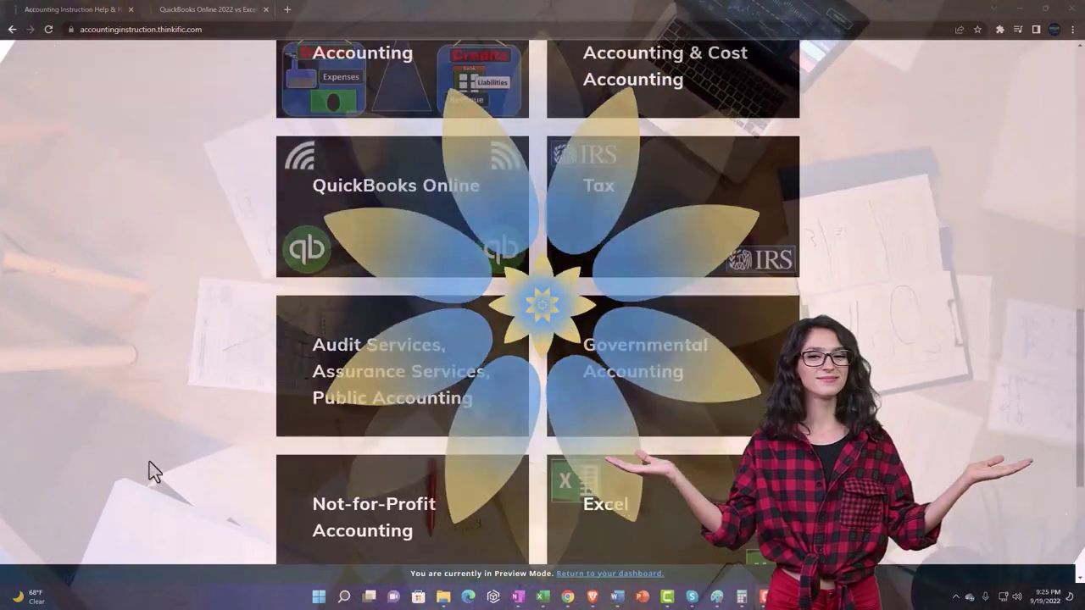
pyautogui.scroll(-3, 149, 462)
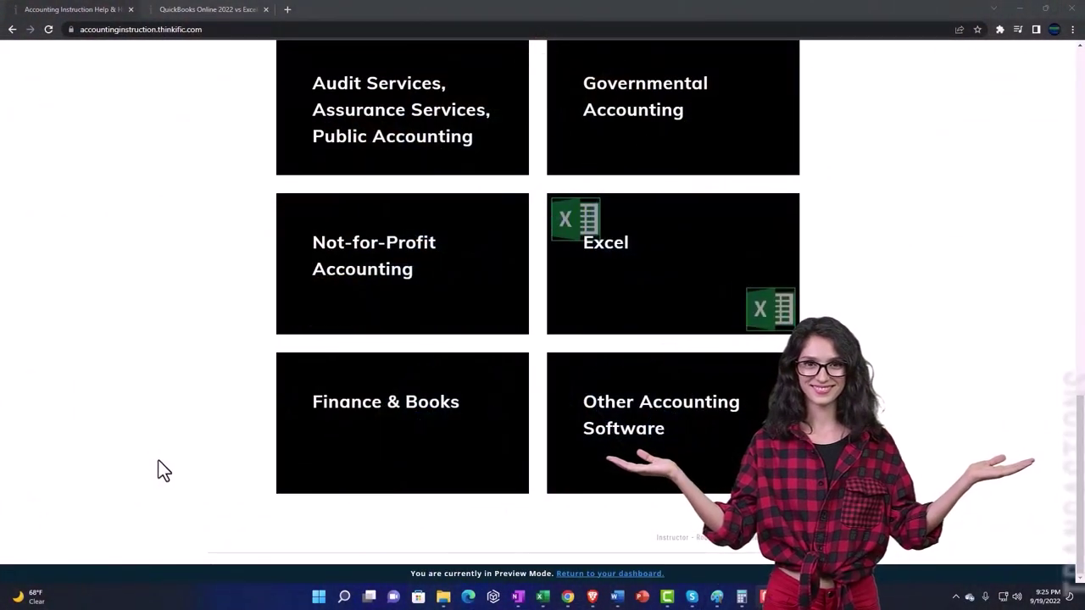
pyautogui.click(194, 9)
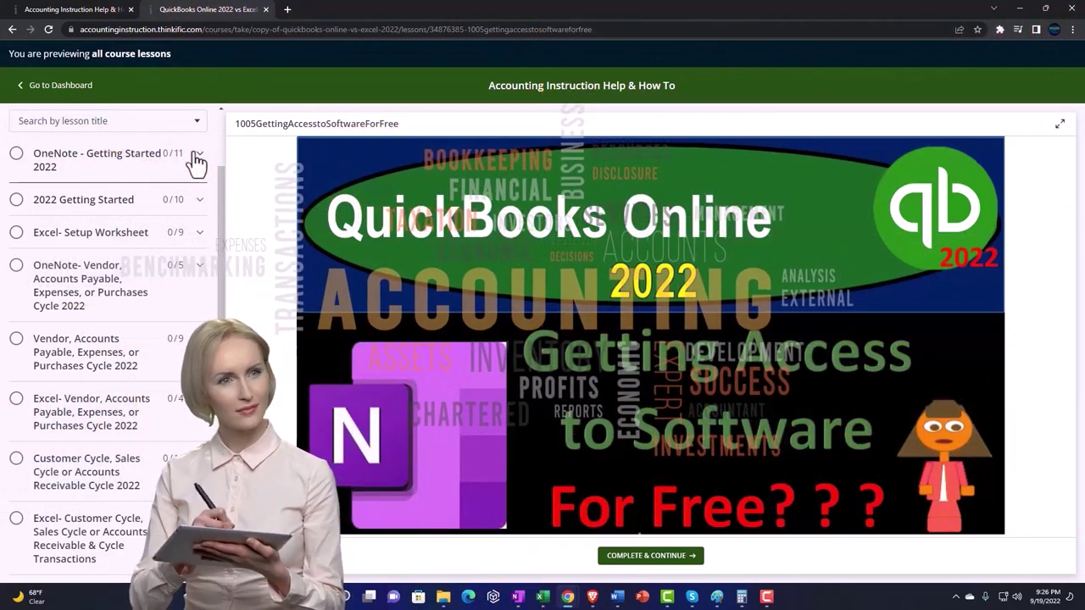
pyautogui.click(197, 159)
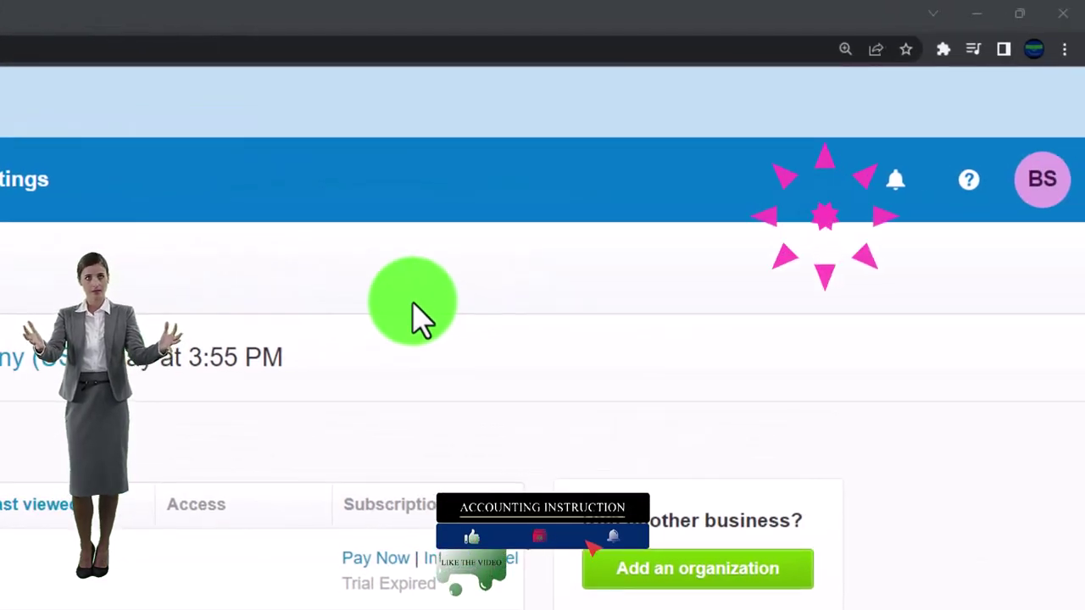
# Reset the Demo Company (US) in Xero and hide the "Get to know Xero" introduction on its dashboard.
pyautogui.hotkey('ctrl', '+')
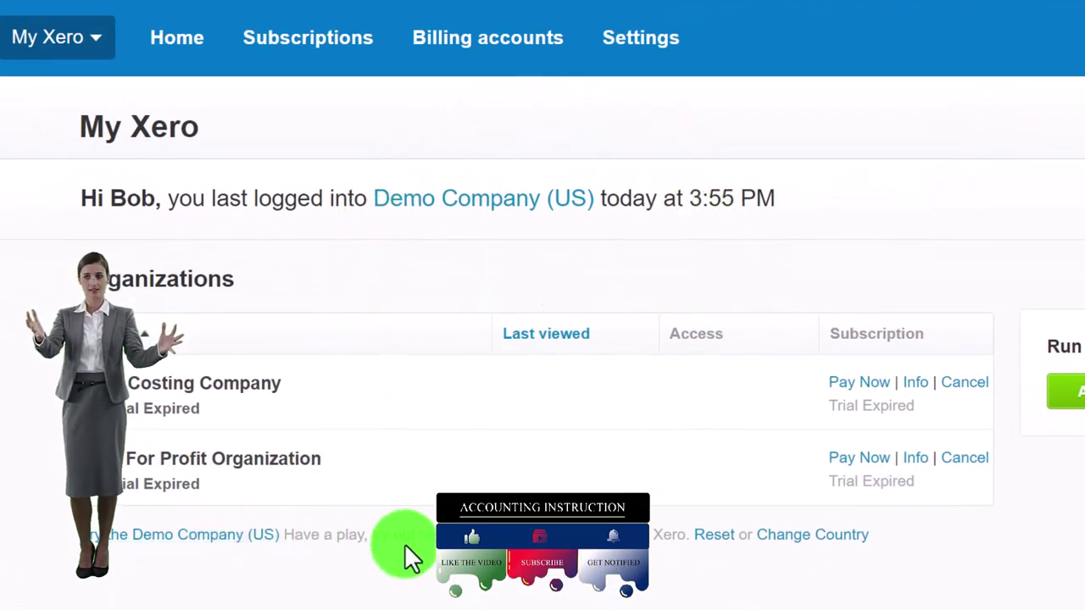
pyautogui.click(703, 541)
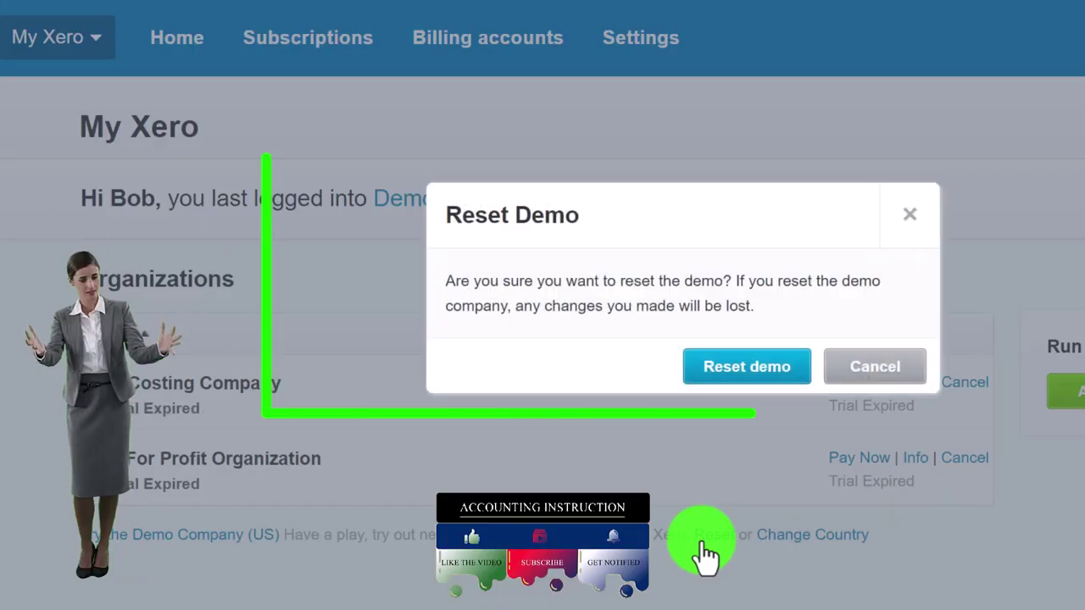
pyautogui.click(763, 371)
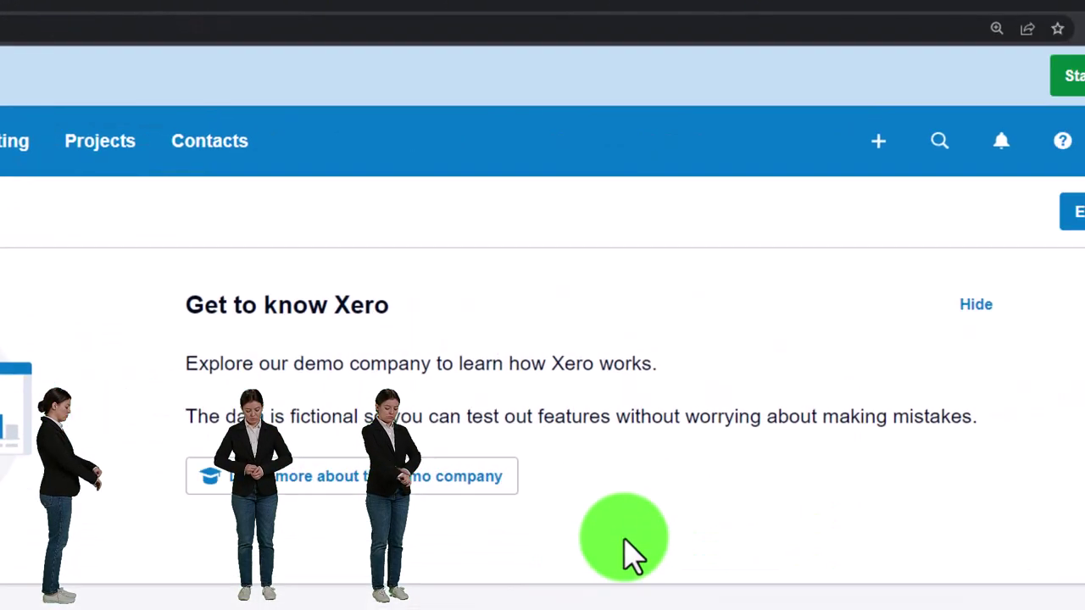
pyautogui.click(976, 307)
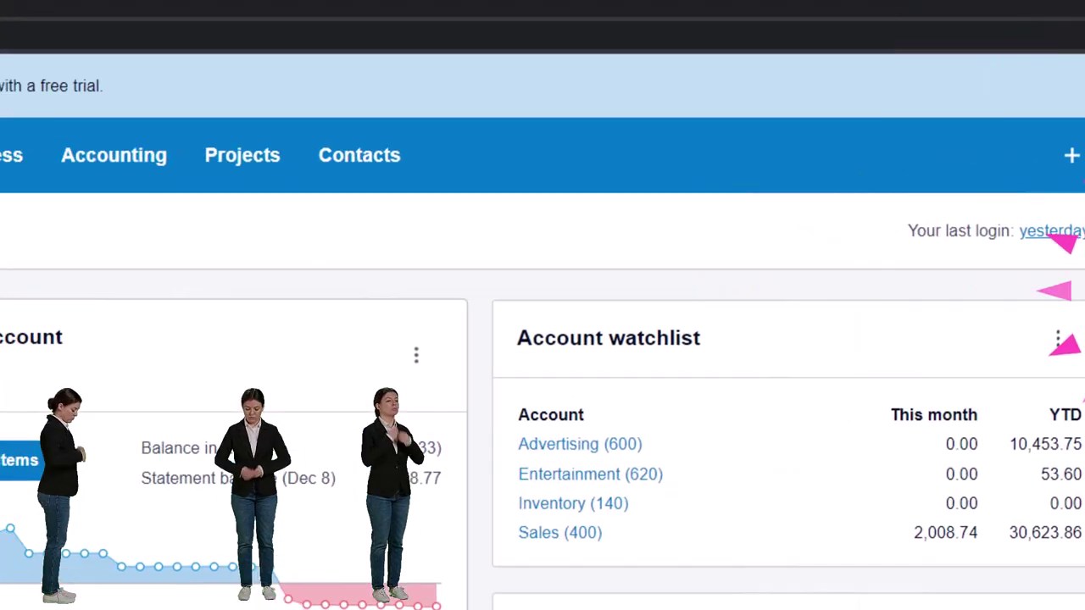
# Duplicate the Demo Company (US) dashboard browser tab twice.
pyautogui.rightClick(131, 26)
pyautogui.click(186, 155)
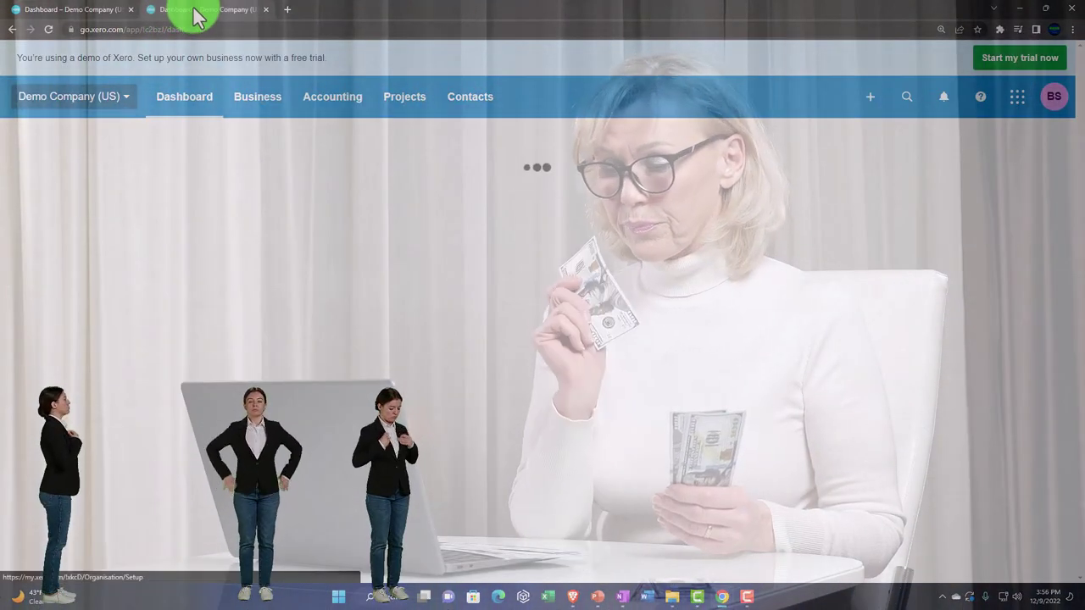
pyautogui.rightClick(195, 17)
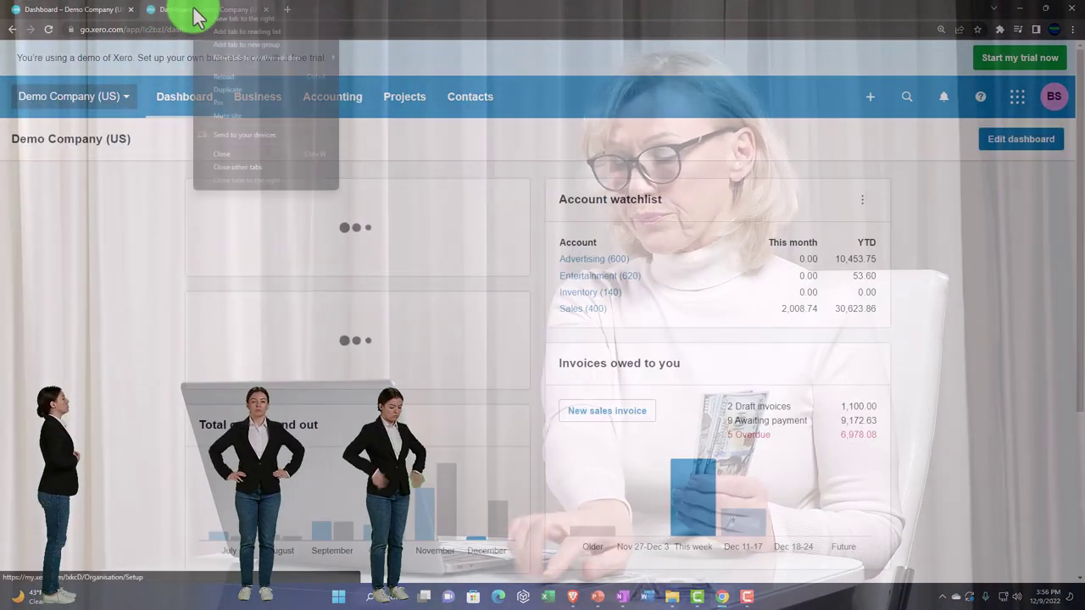
pyautogui.click(225, 90)
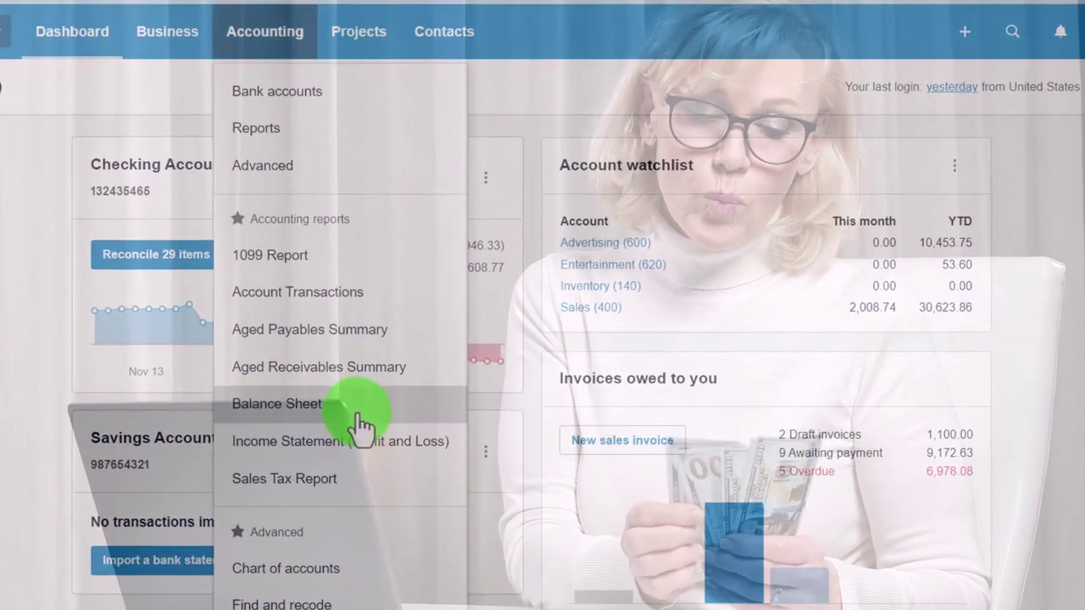
# Open the Balance Sheet report in the second browser tab and the Income Statement (Profit and Loss) in the third.
pyautogui.click(357, 414)
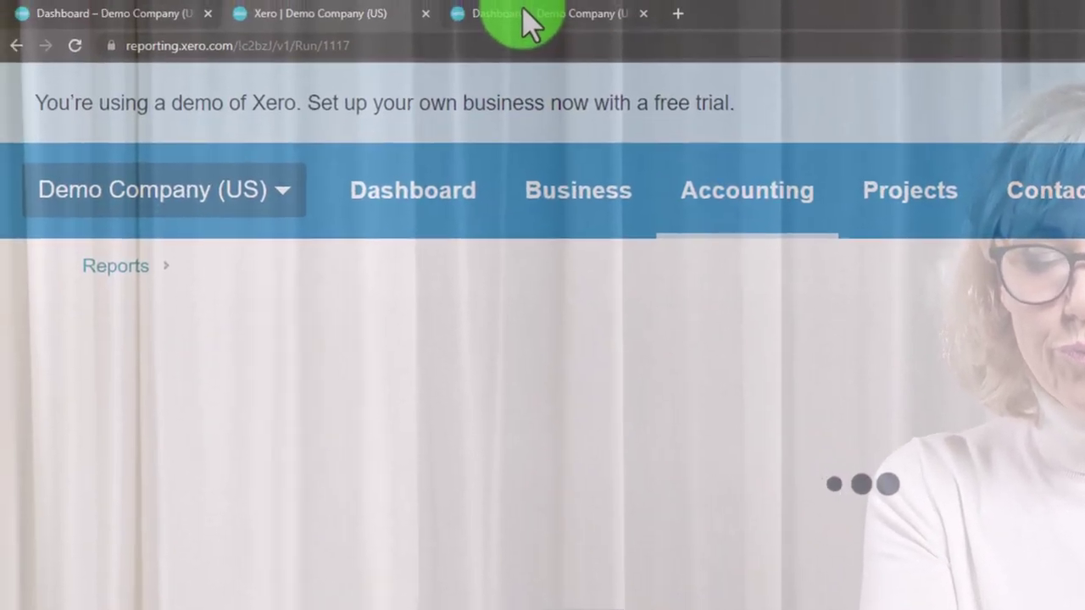
pyautogui.click(526, 15)
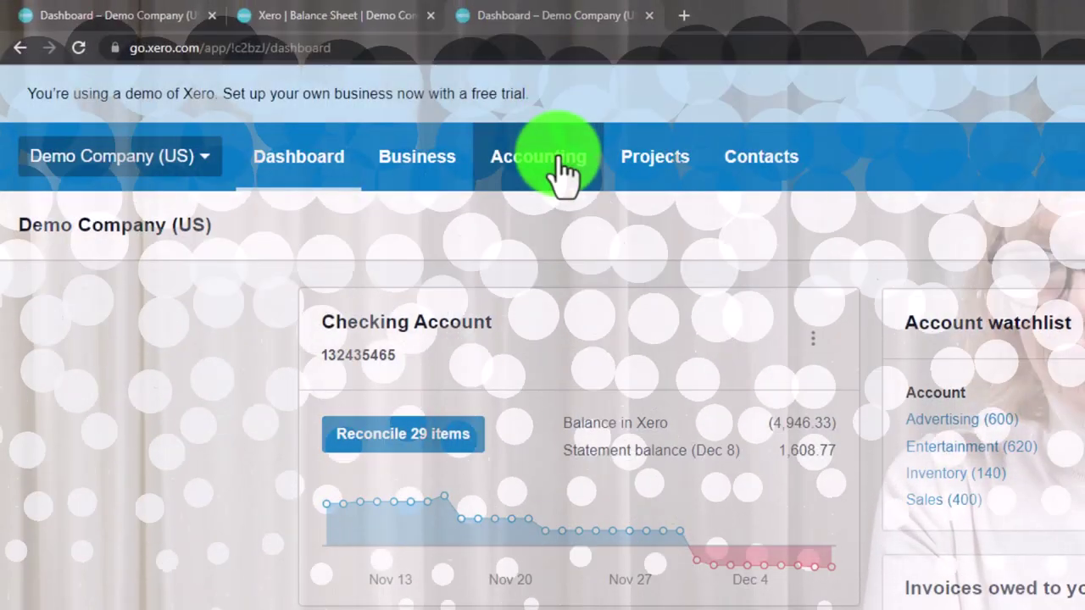
pyautogui.click(552, 159)
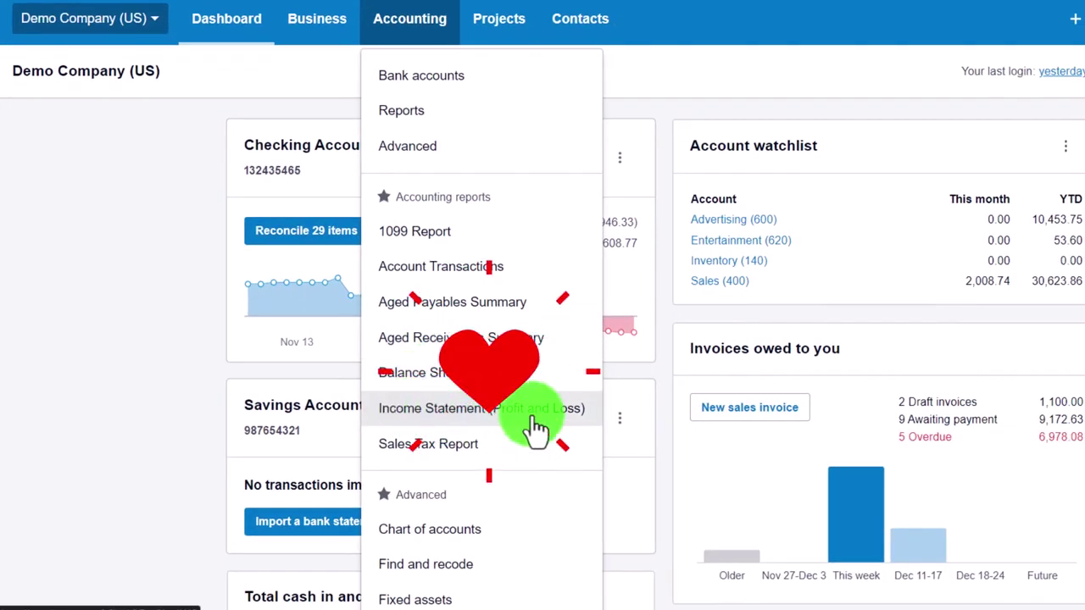
pyautogui.click(535, 409)
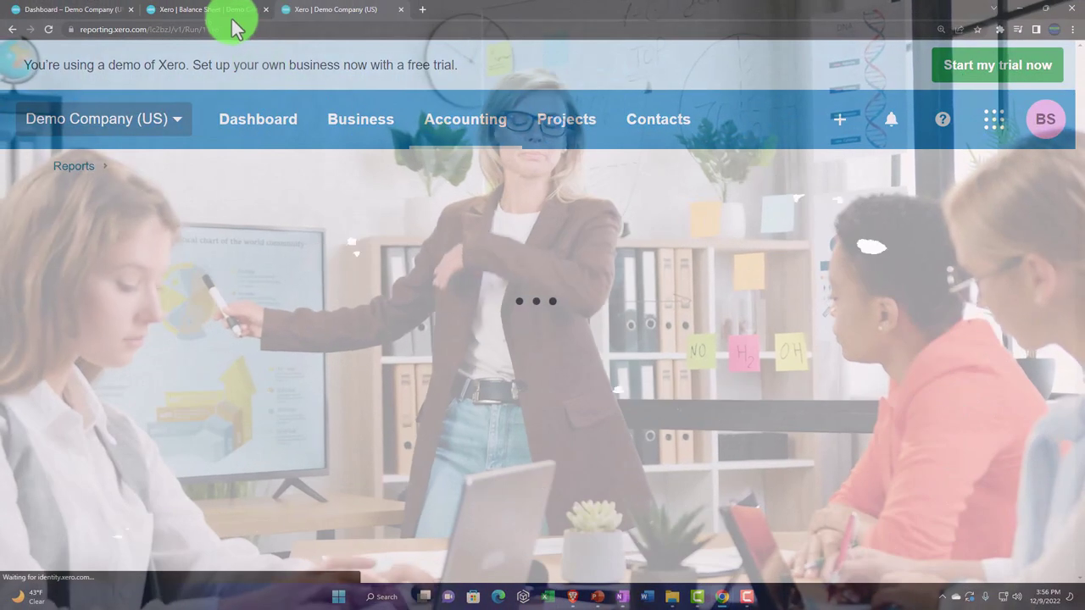
# Set the Balance Sheet's date to Dec 31, 2022 and update the report.
pyautogui.click(235, 28)
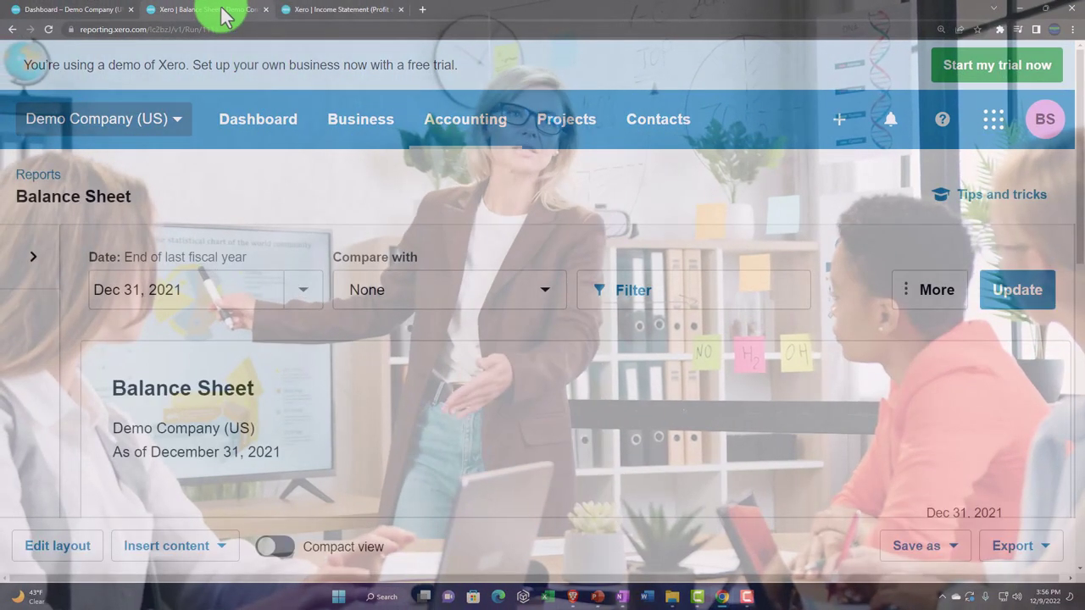
pyautogui.click(305, 298)
pyautogui.scroll(-2, 367, 462)
pyautogui.click(381, 542)
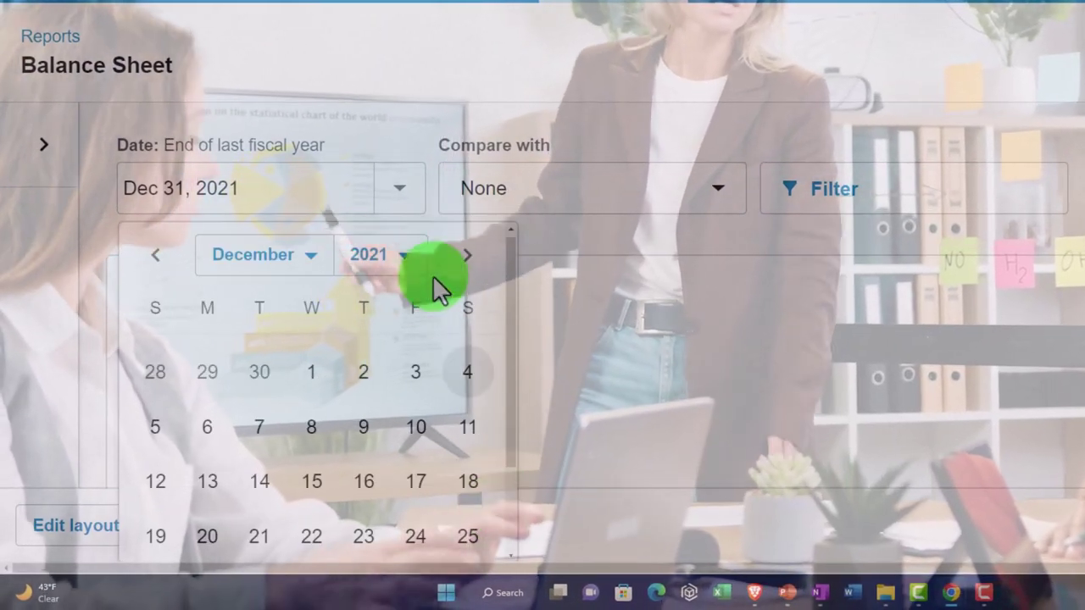
pyautogui.click(413, 261)
pyautogui.click(351, 50)
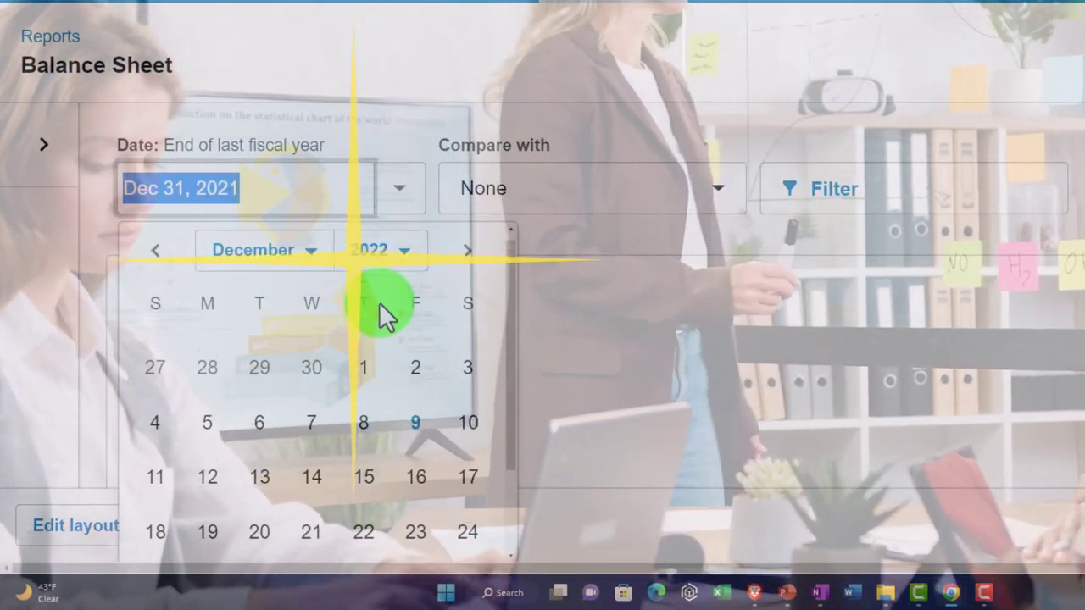
pyautogui.scroll(-1, 381, 314)
pyautogui.click(484, 538)
pyautogui.click(1084, 190)
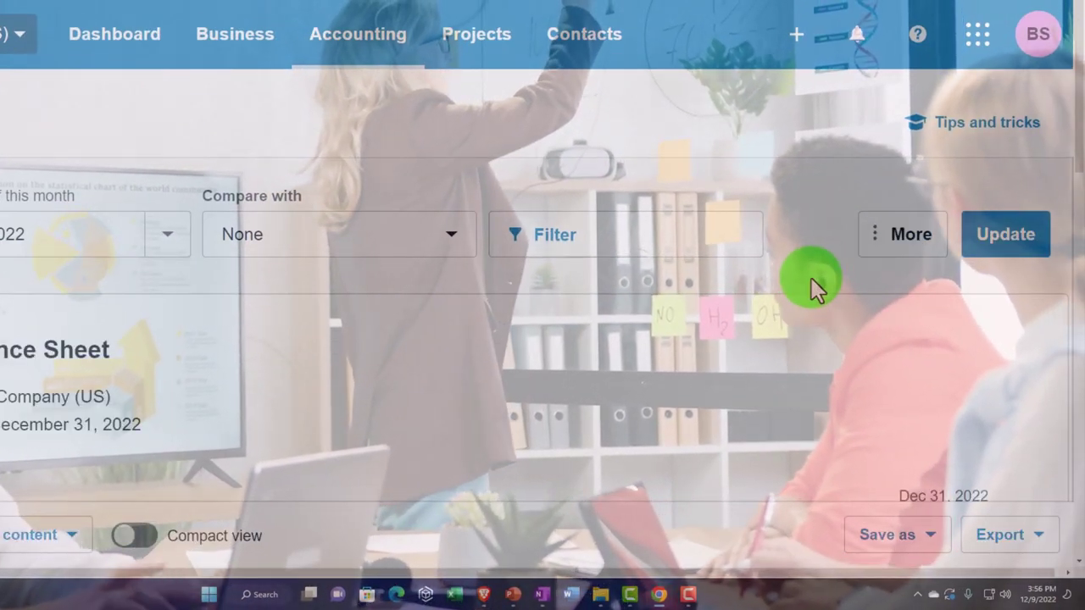
# Examine the assets section of the Balance Sheet and the available export formats.
pyautogui.scroll(-3, 811, 284)
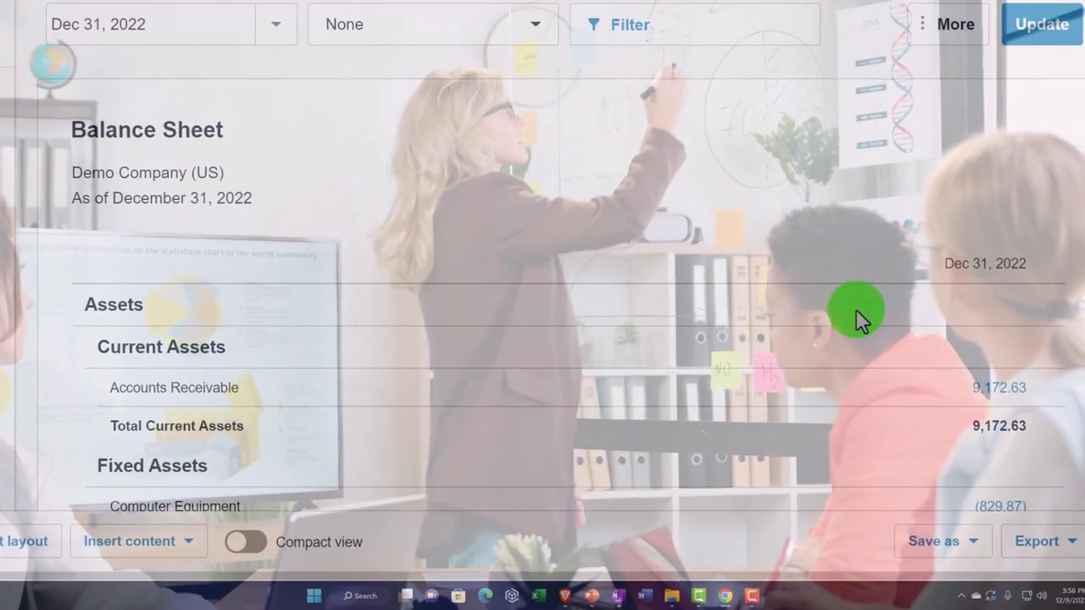
pyautogui.scroll(-1, 856, 309)
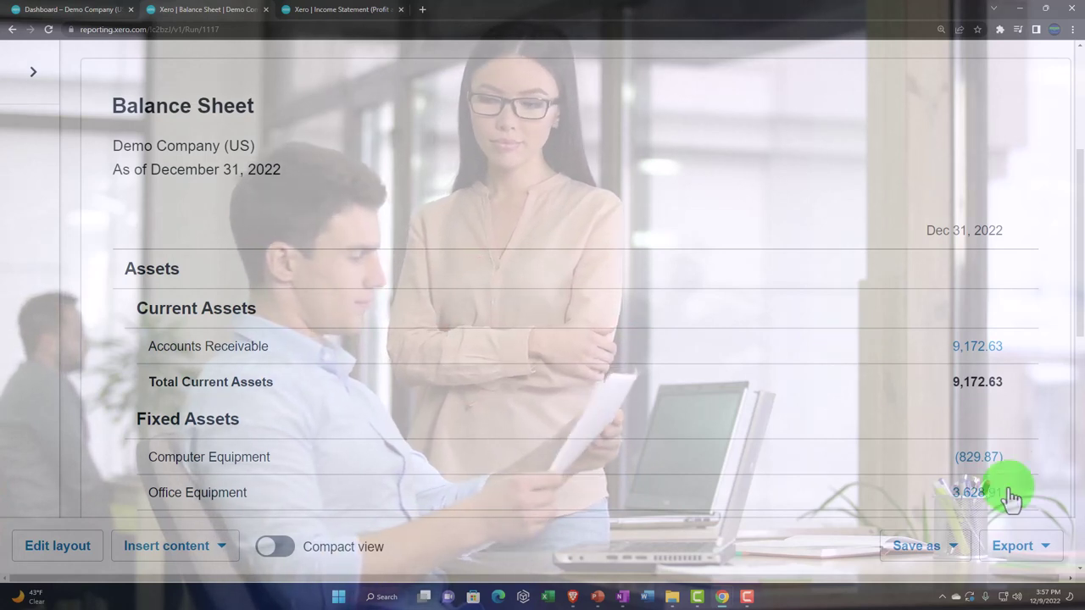
pyautogui.click(1046, 557)
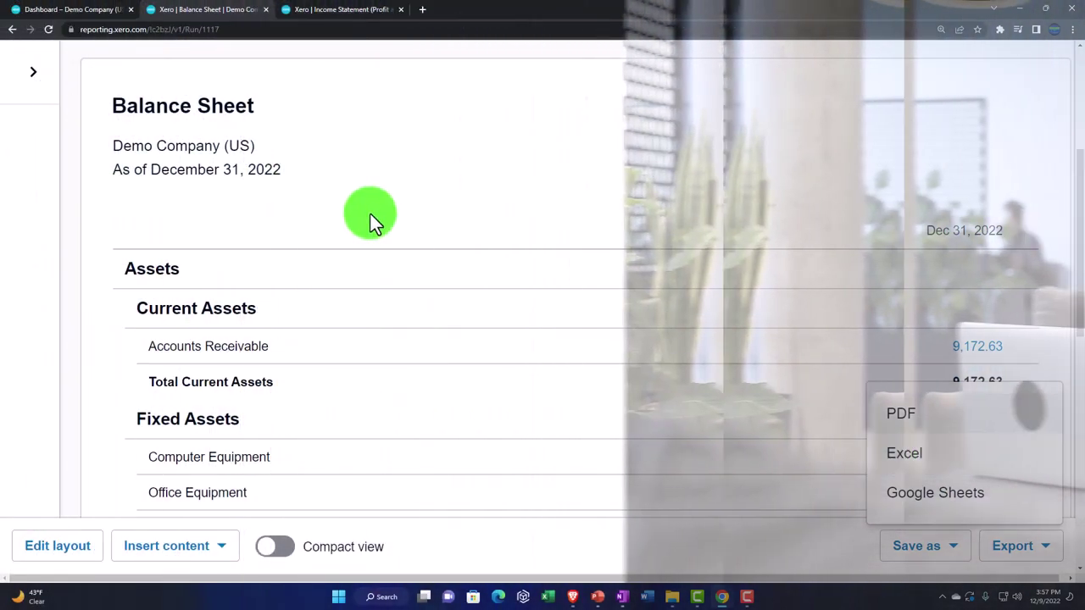
pyautogui.click(370, 215)
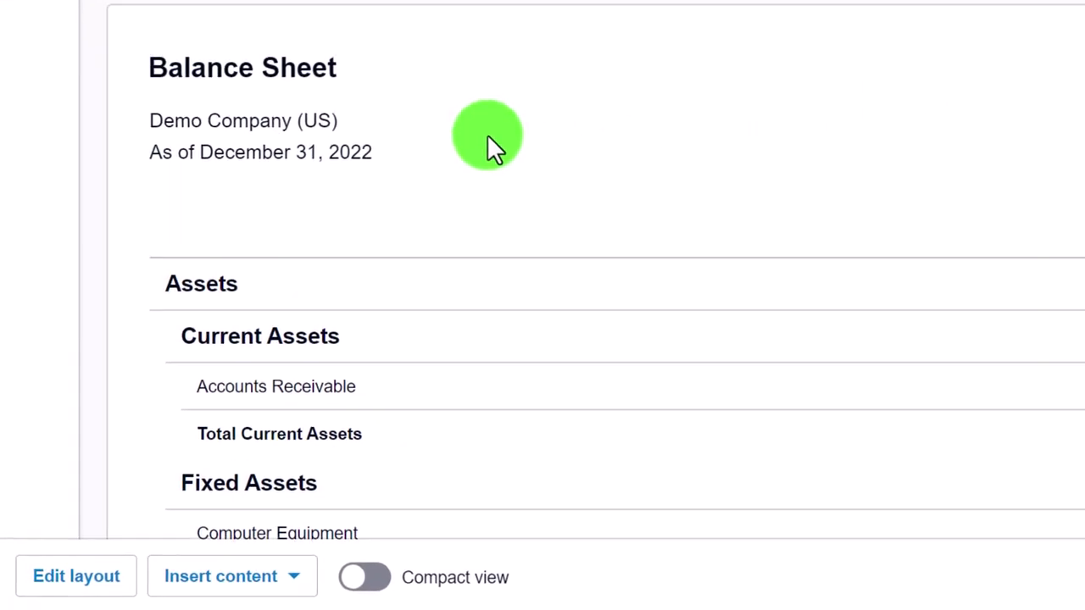
# Turn off decimals in the Balance Sheet's display options and update the report.
pyautogui.scroll(1, 448, 95)
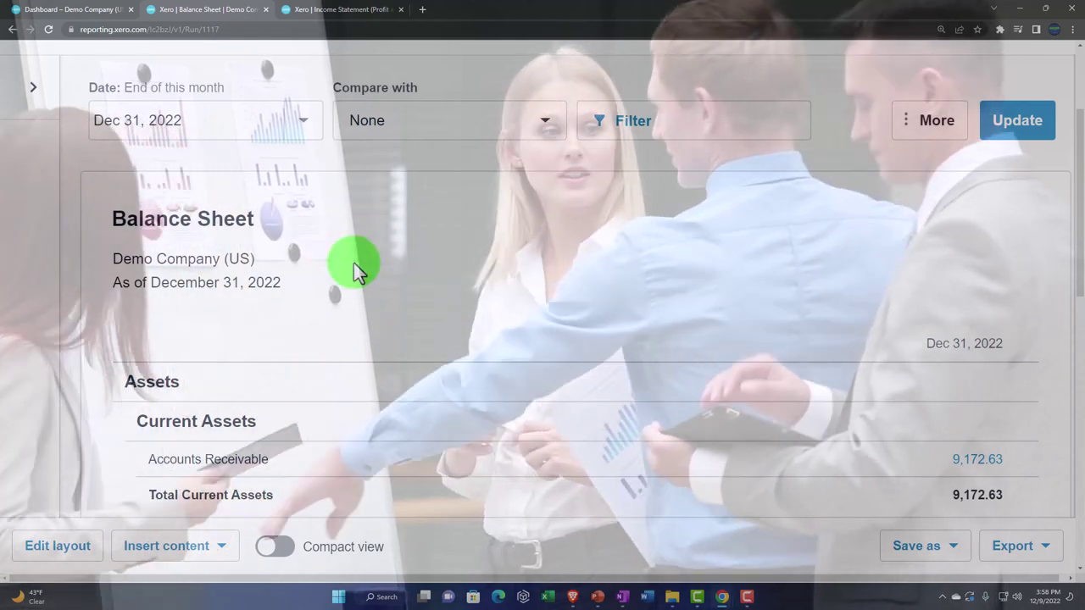
pyautogui.scroll(-1, 356, 272)
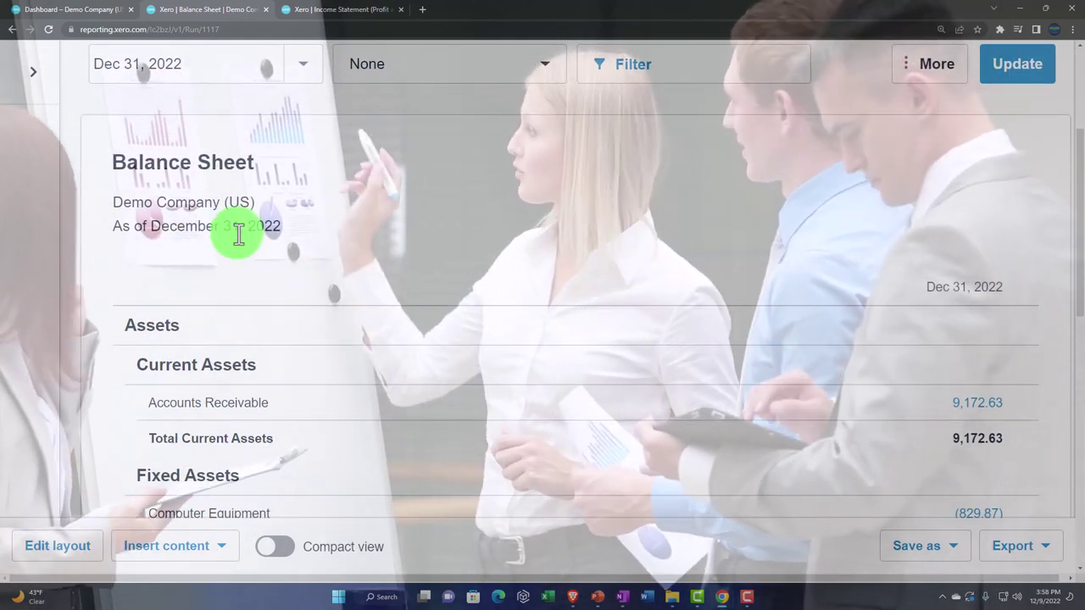
pyautogui.scroll(3, 240, 235)
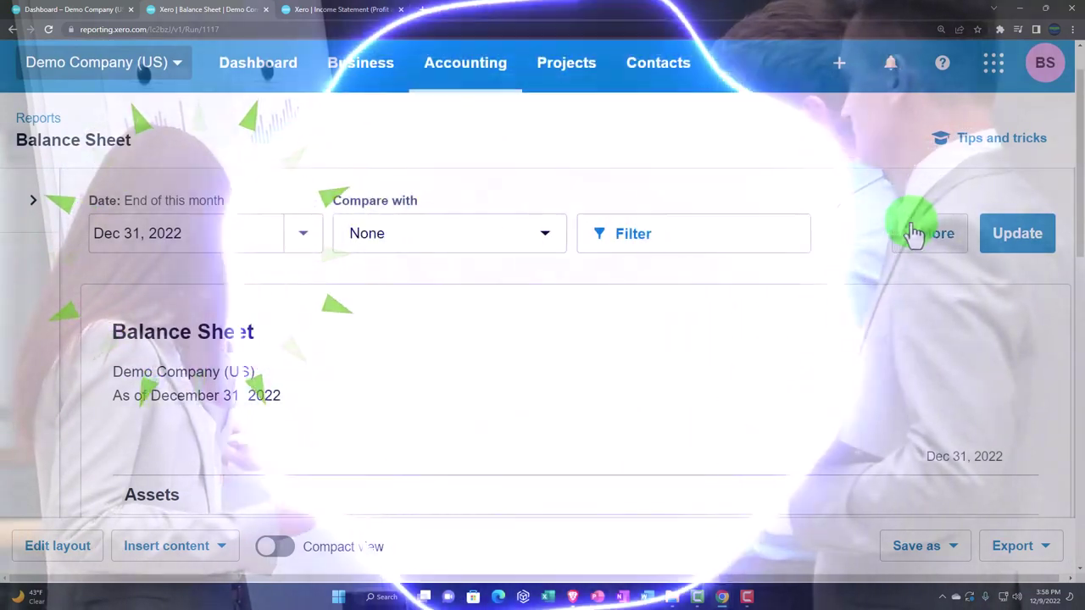
pyautogui.click(916, 233)
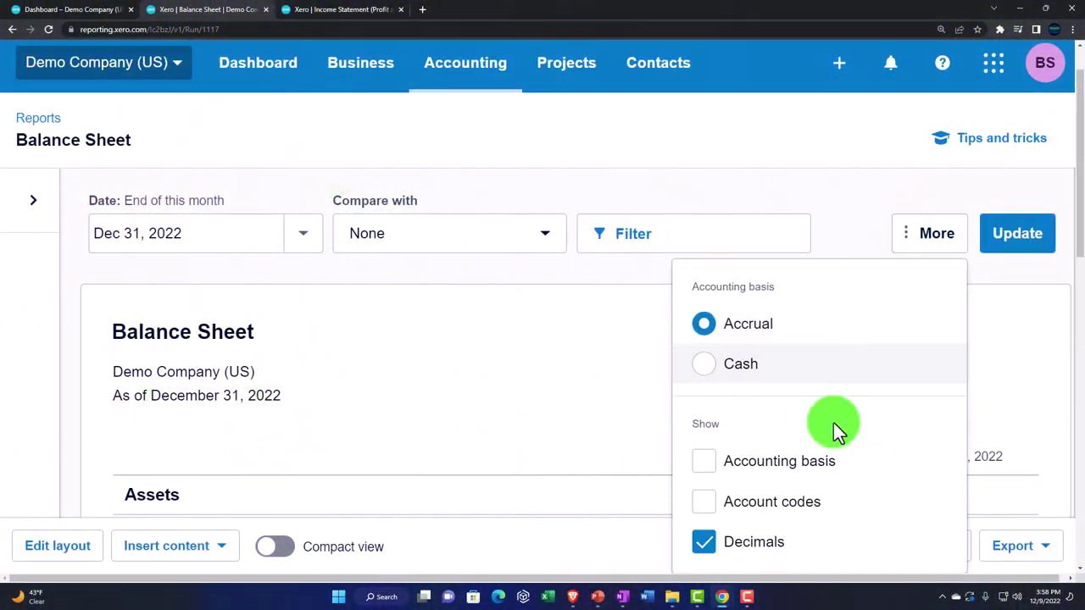
pyautogui.scroll(-2, 835, 432)
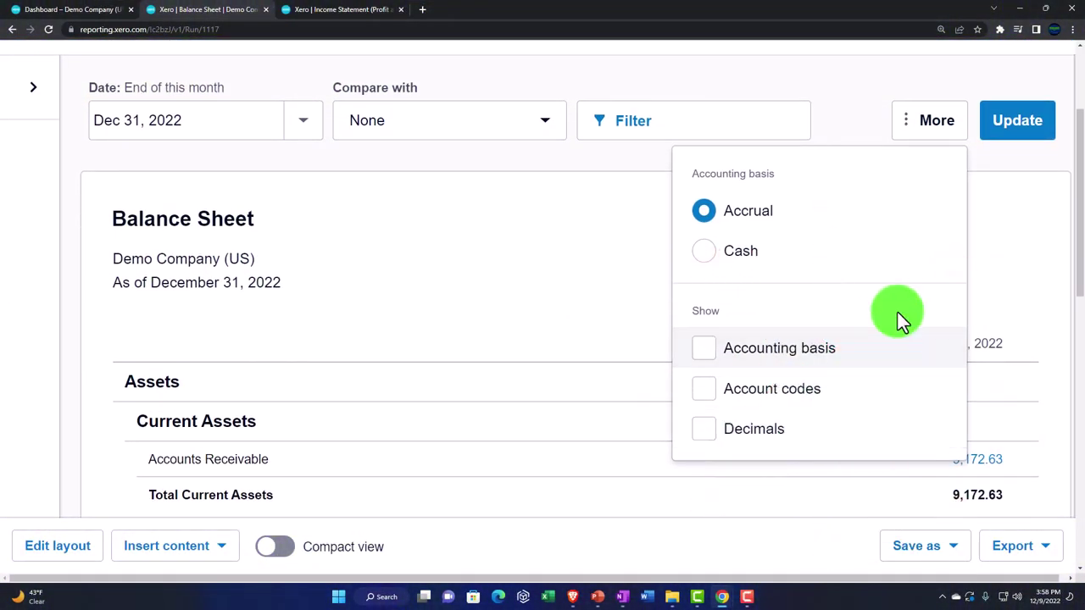
pyautogui.click(1015, 132)
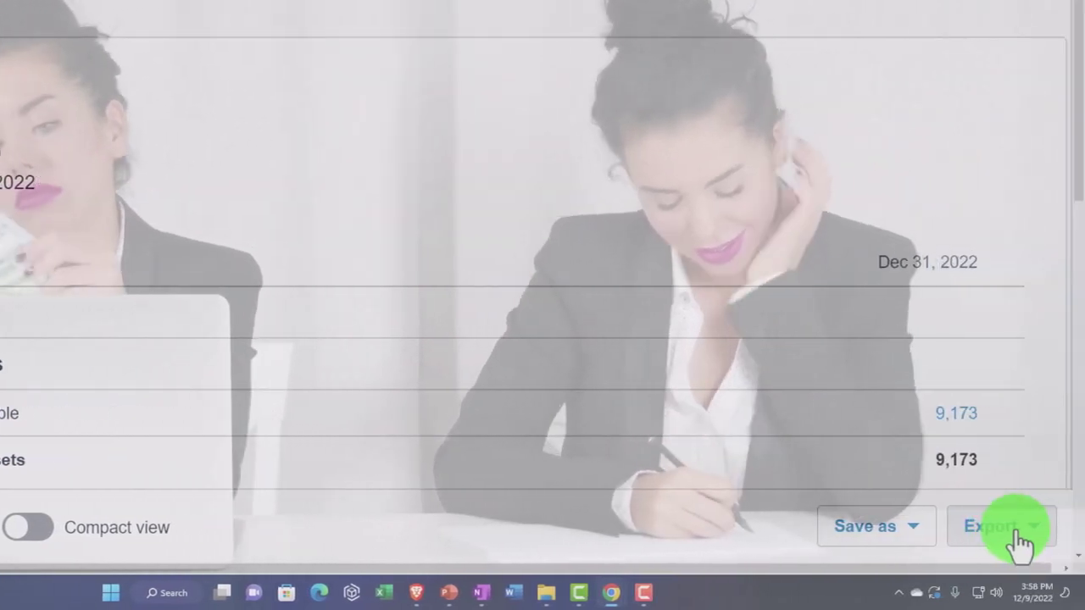
# Export the Balance Sheet to Excel and put the downloaded workbook in the Demo Company Reports folder.
pyautogui.click(1020, 541)
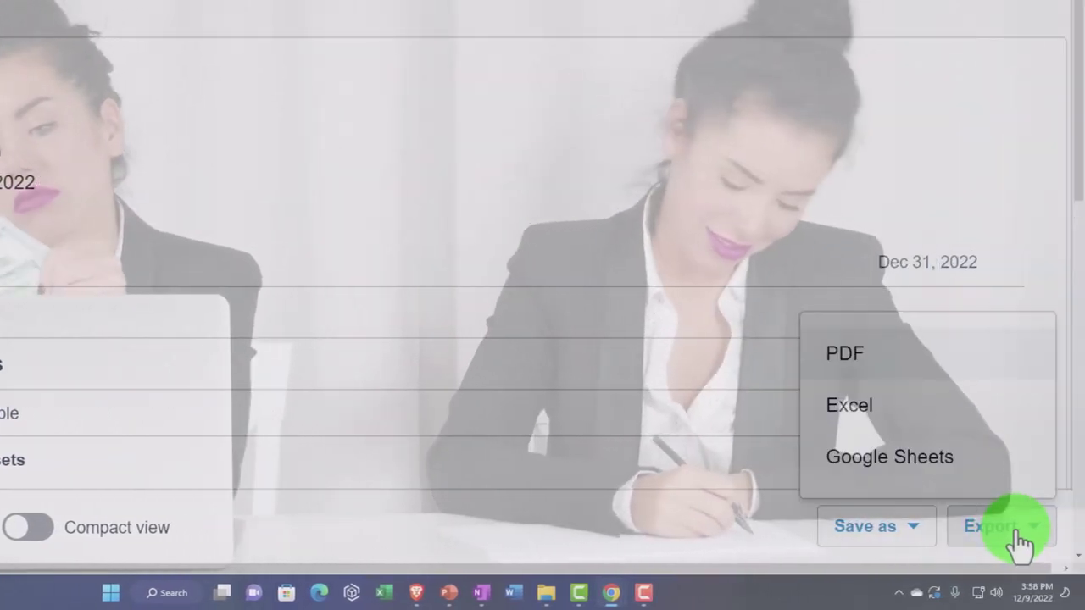
pyautogui.click(871, 430)
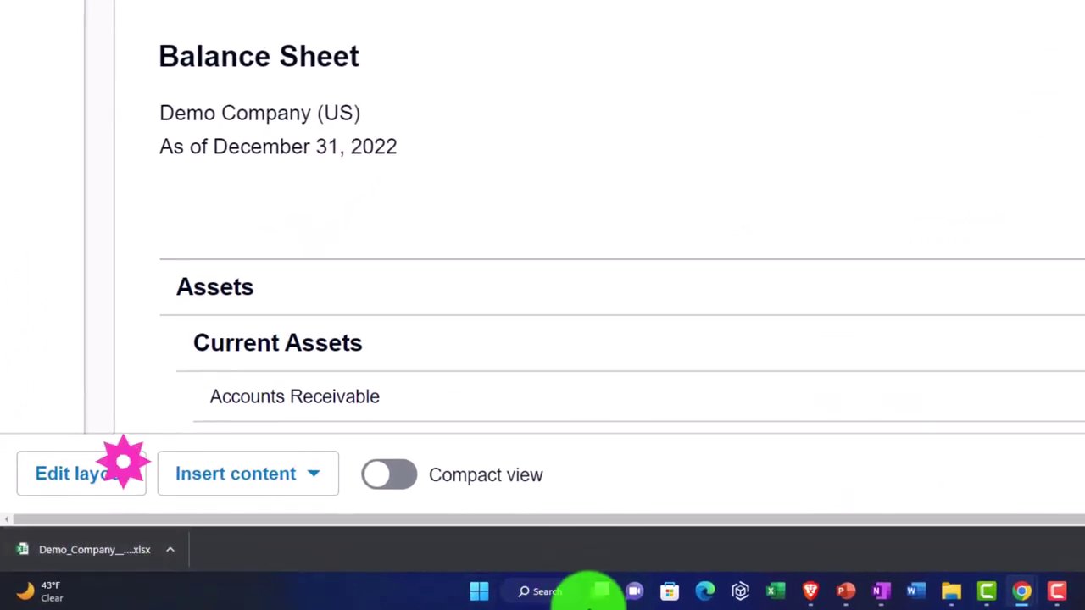
pyautogui.moveTo(952, 591)
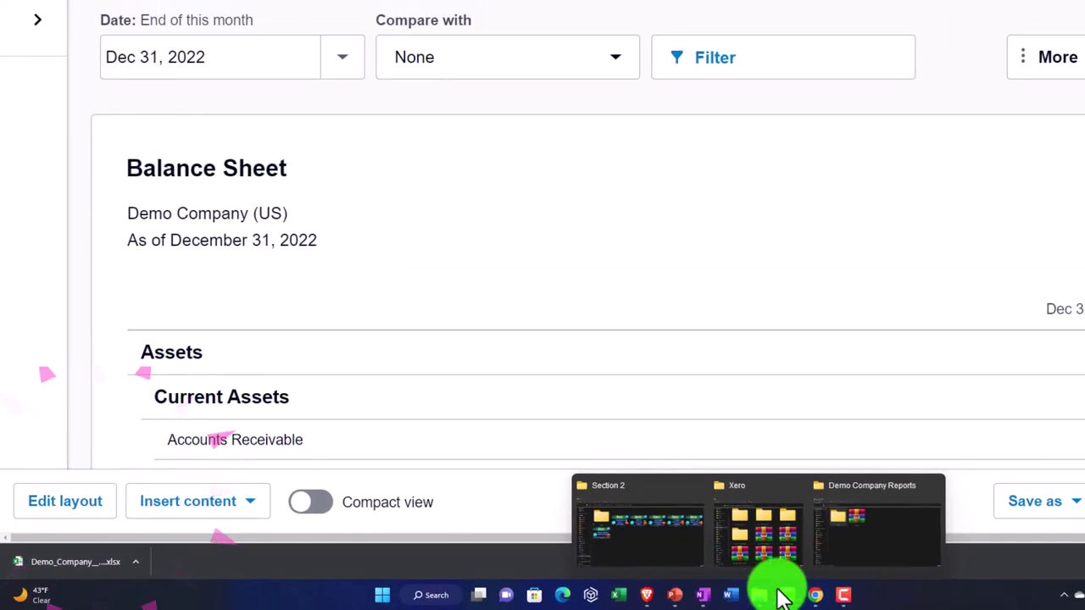
pyautogui.click(856, 542)
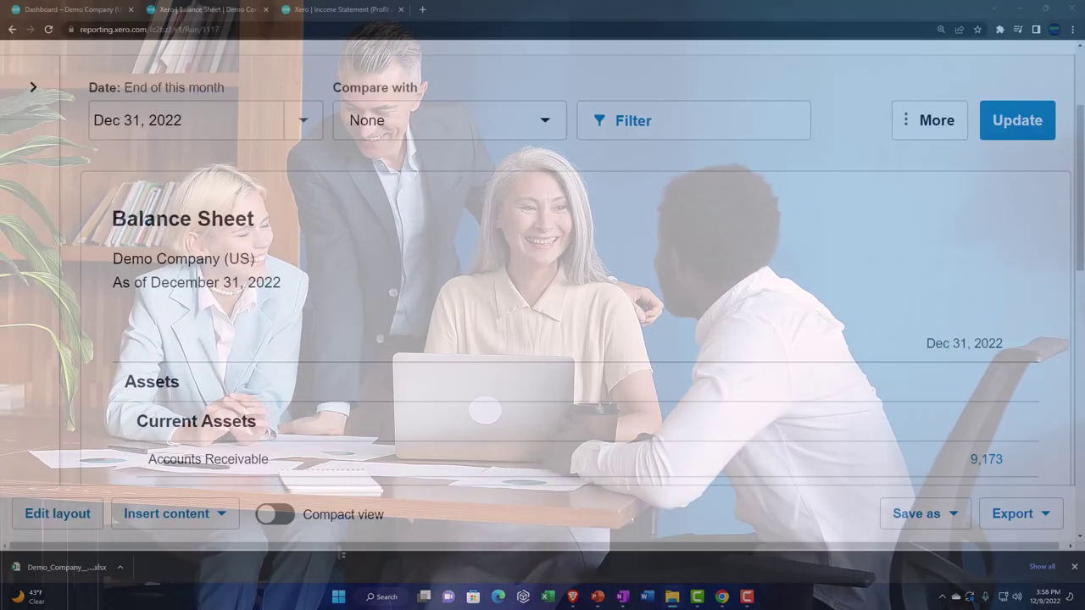
pyautogui.moveTo(157, 557); pyautogui.dragTo(228, 569)
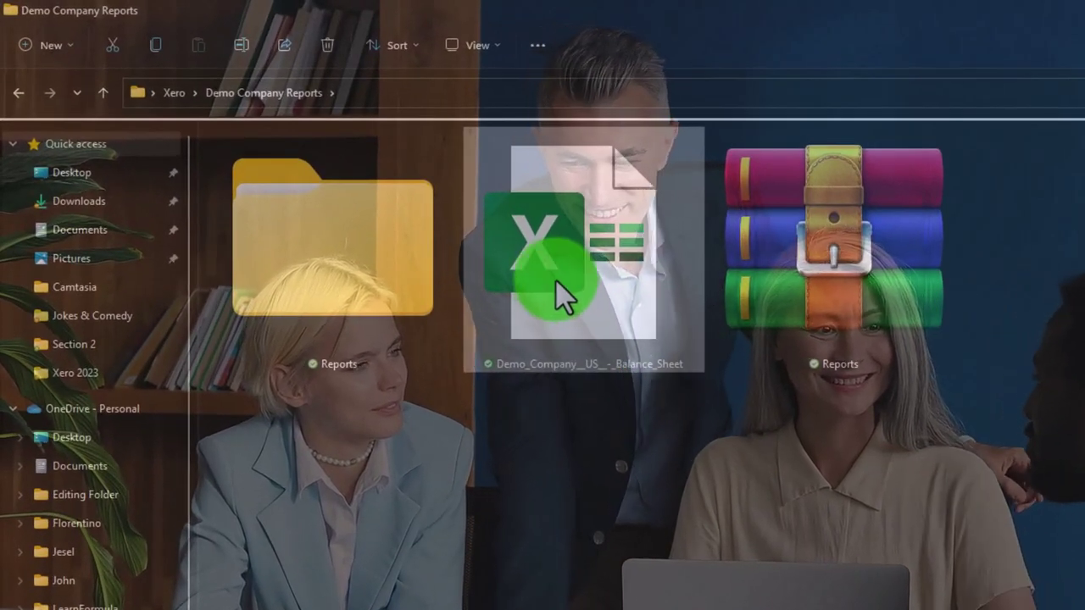
# Rename the exported Balance Sheet workbook in the Demo Company Reports folder as Reports and open it.
pyautogui.rightClick(556, 275)
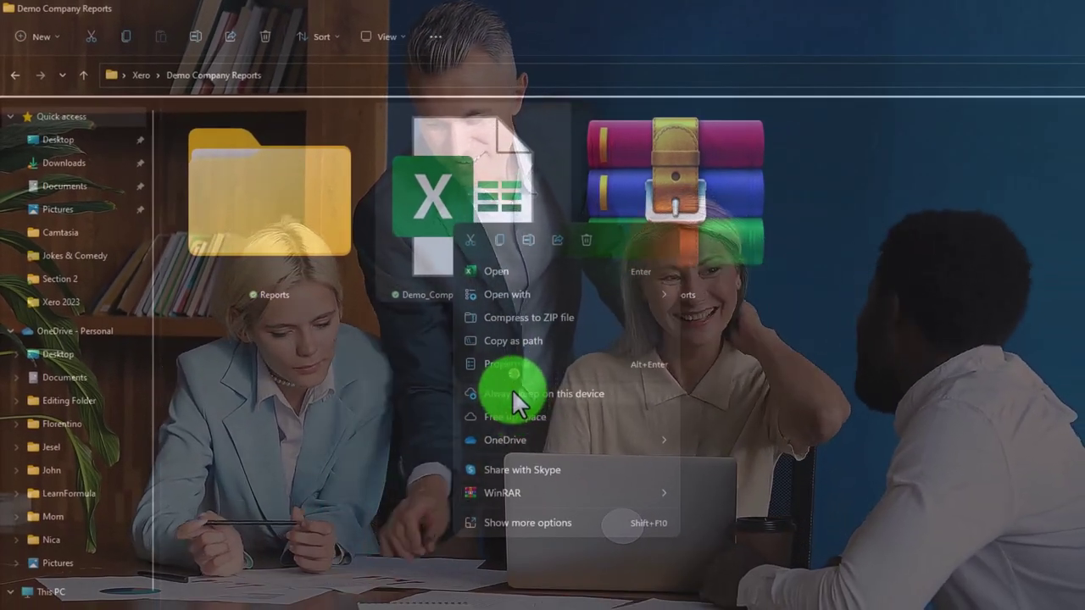
pyautogui.click(522, 230)
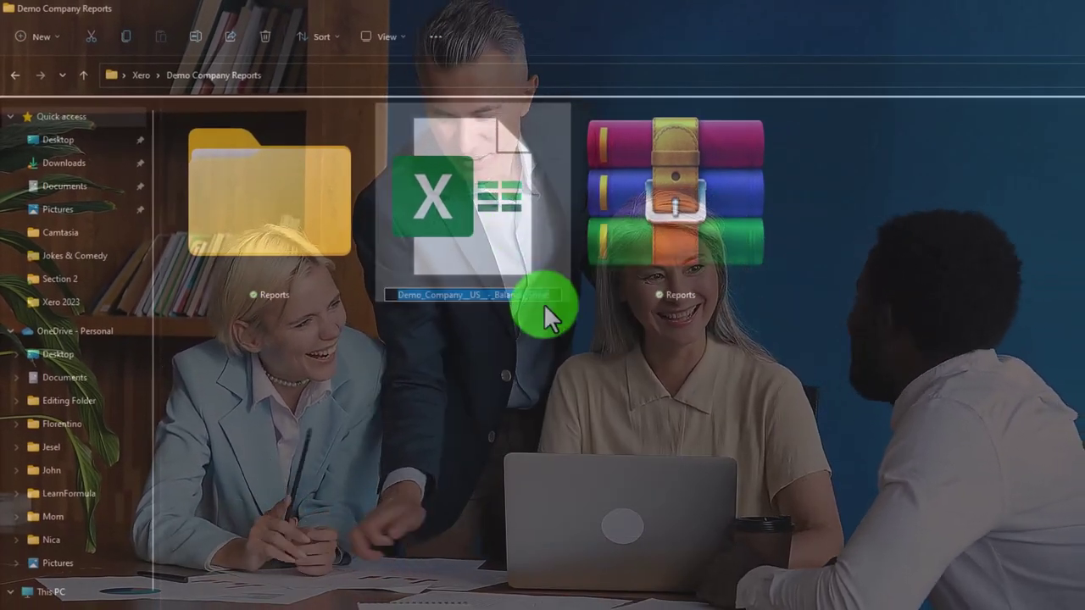
pyautogui.write('Reports')
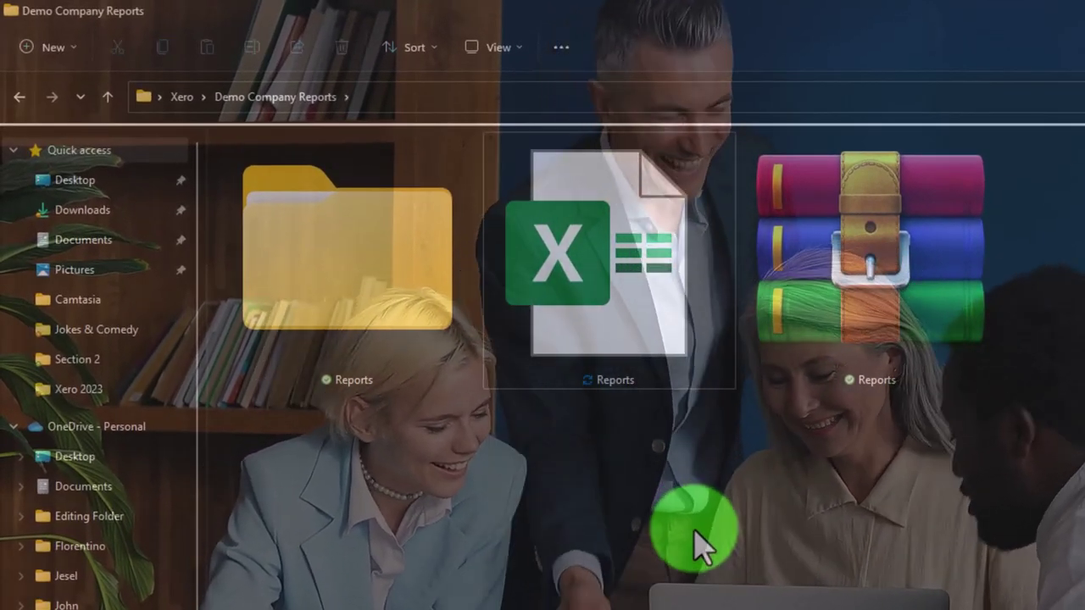
pyautogui.click(642, 349)
pyautogui.doubleClick(642, 349)
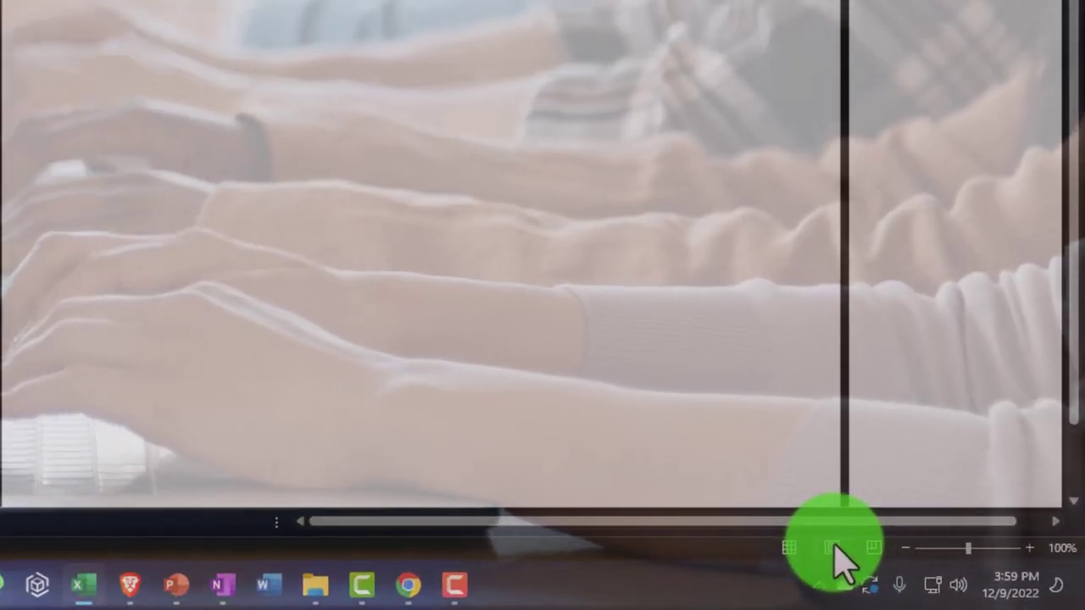
# Review the Liabilities and Equity section of the Balance Sheet worksheet and its print preview.
pyautogui.click(834, 548)
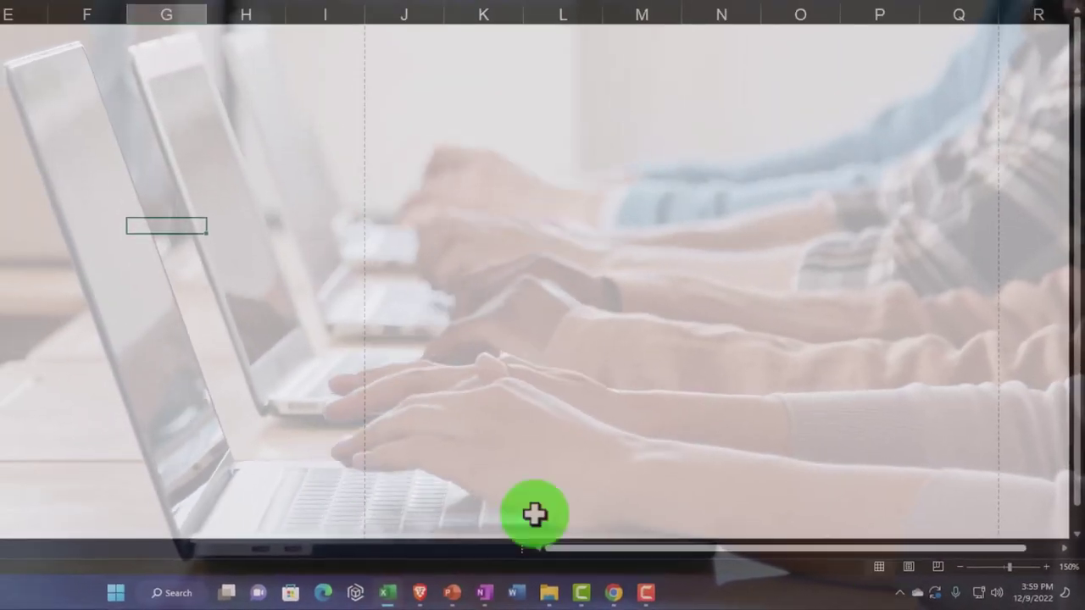
pyautogui.click(226, 463)
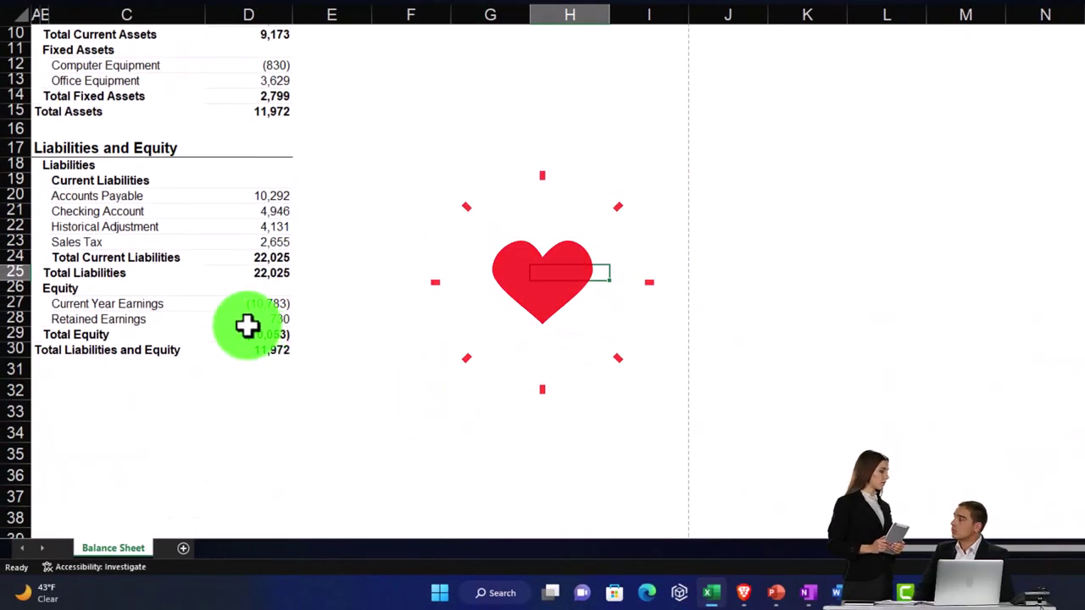
pyautogui.click(246, 292)
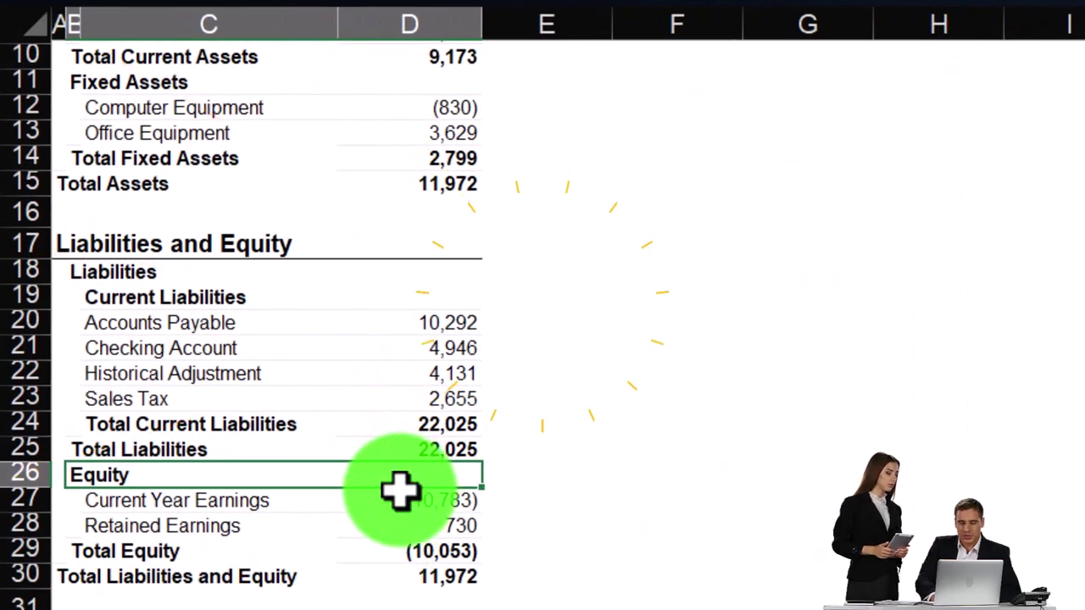
pyautogui.scroll(3, 246, 295)
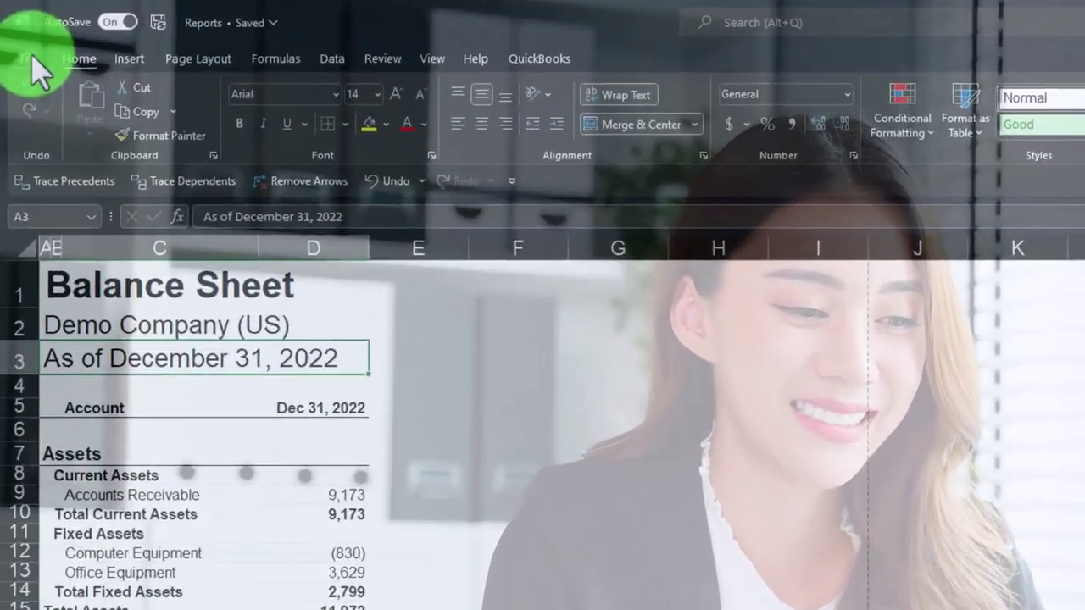
pyautogui.click(32, 57)
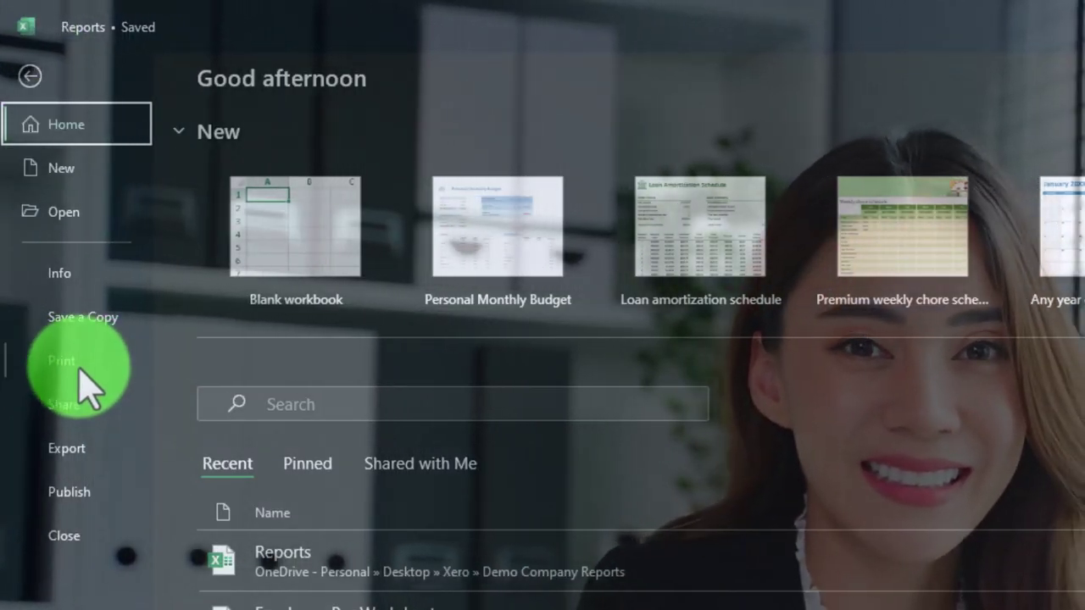
pyautogui.click(78, 370)
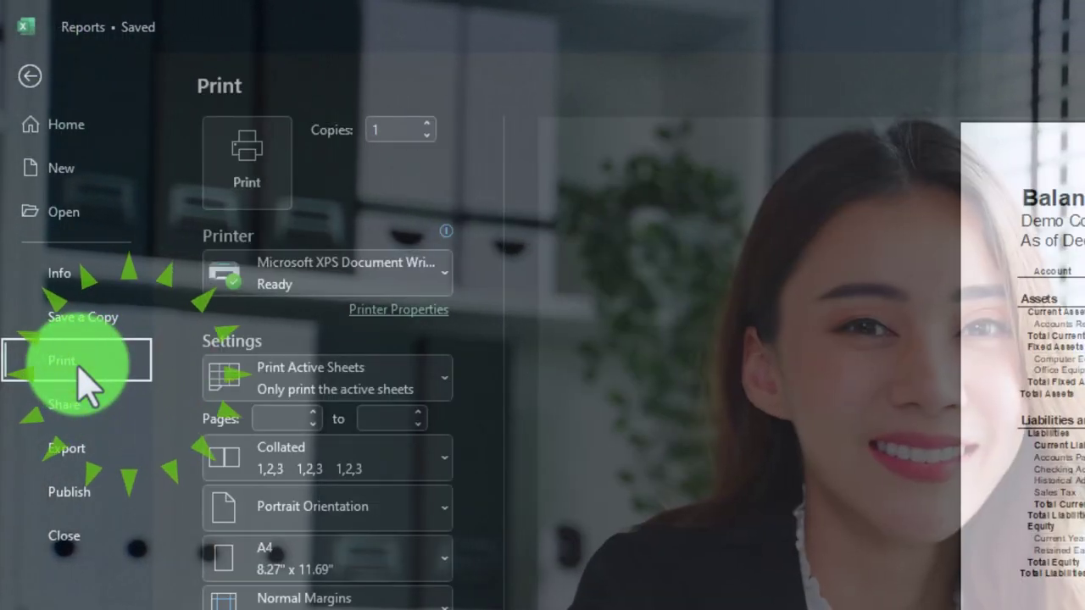
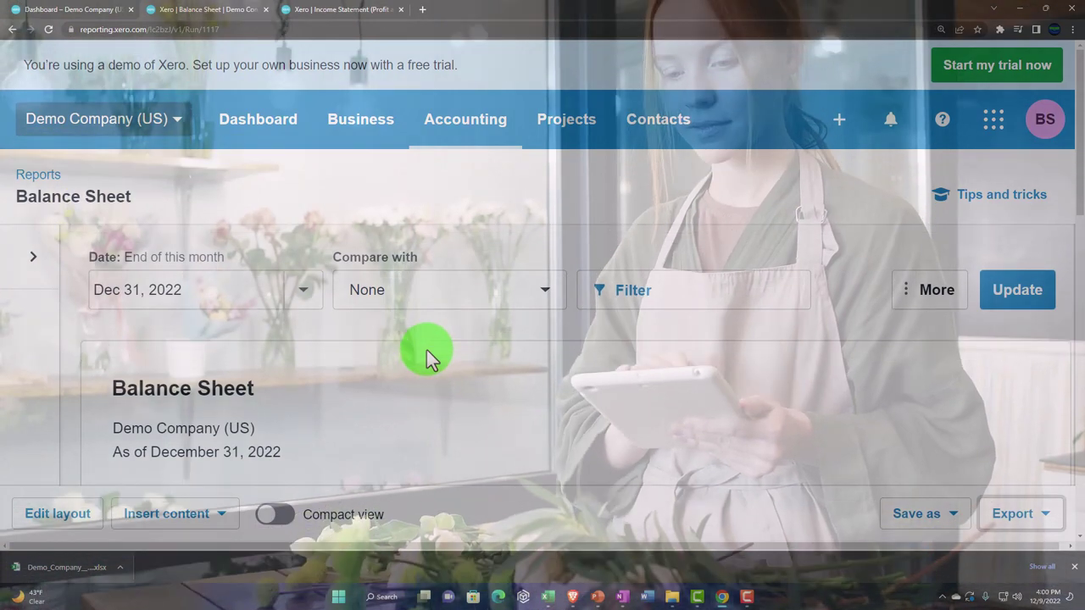
# Back in Xero, set the Balance Sheet to compare with 1 month and update the report.
pyautogui.scroll(-2, 426, 350)
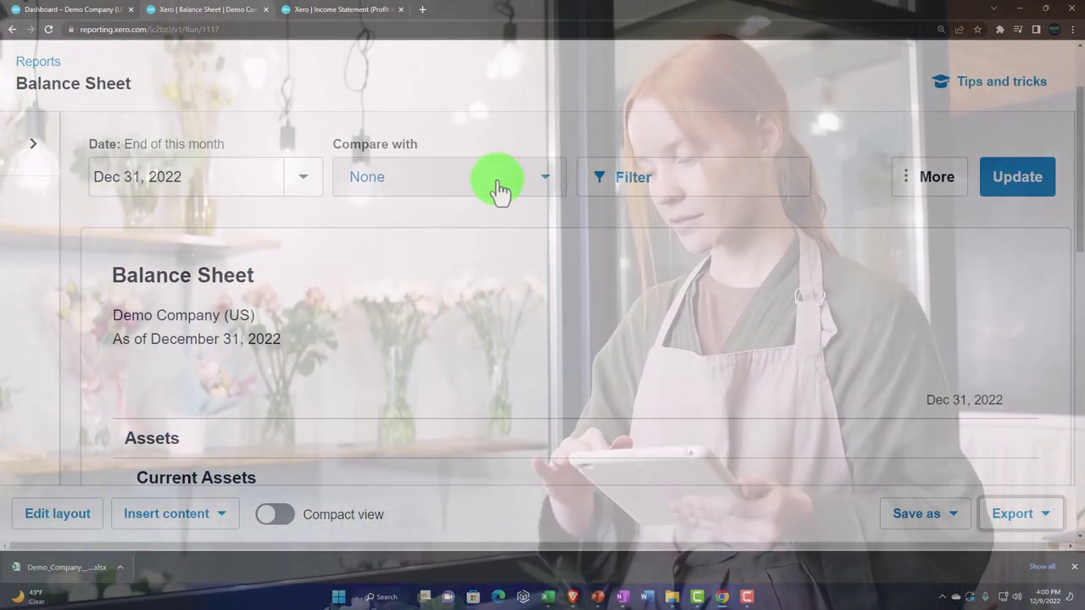
pyautogui.click(547, 180)
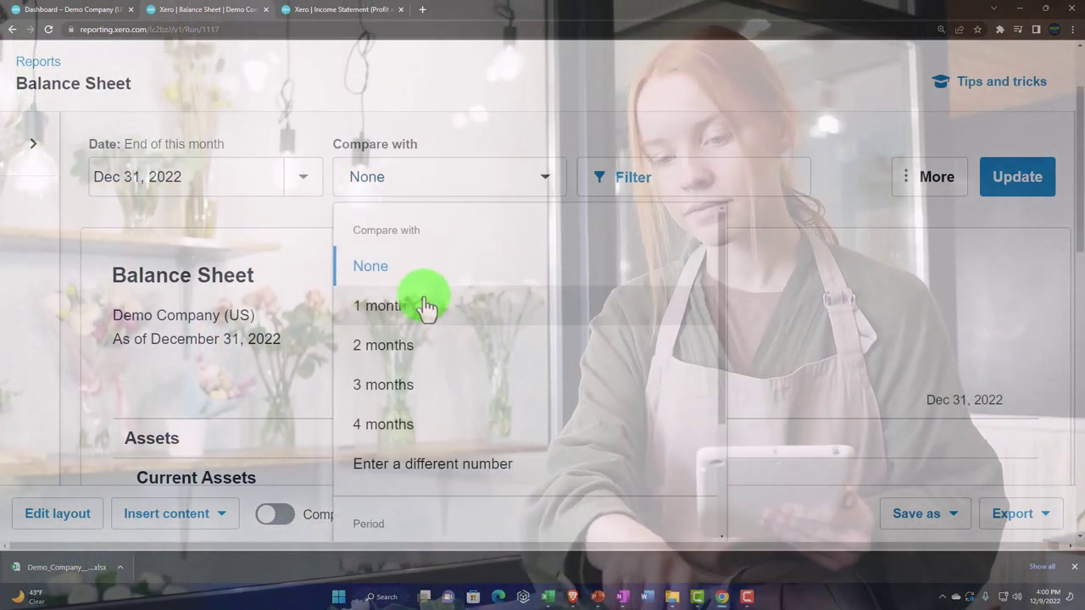
pyautogui.click(421, 308)
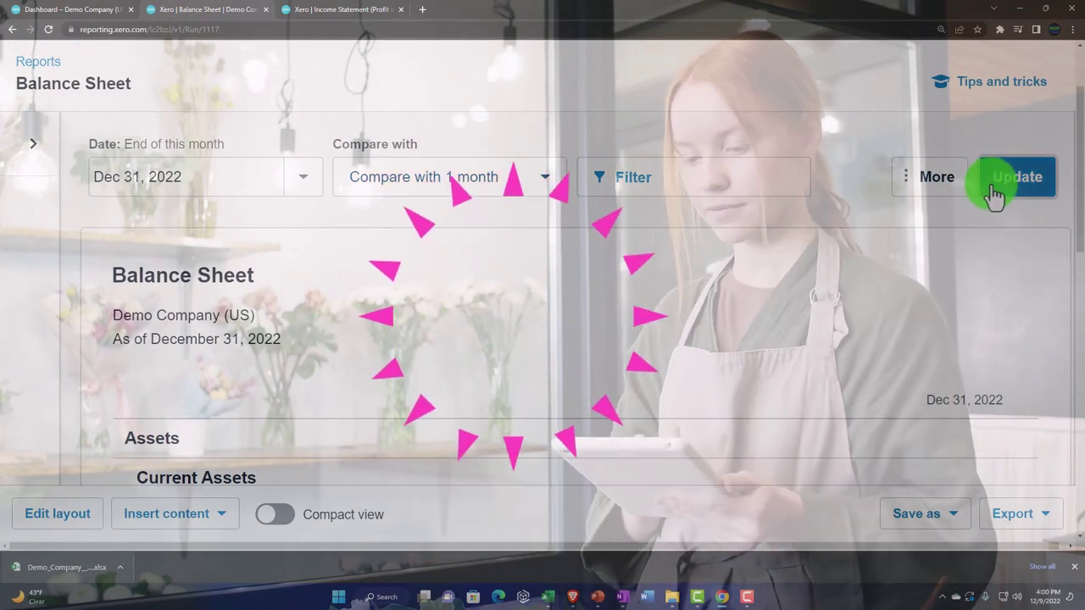
pyautogui.click(992, 188)
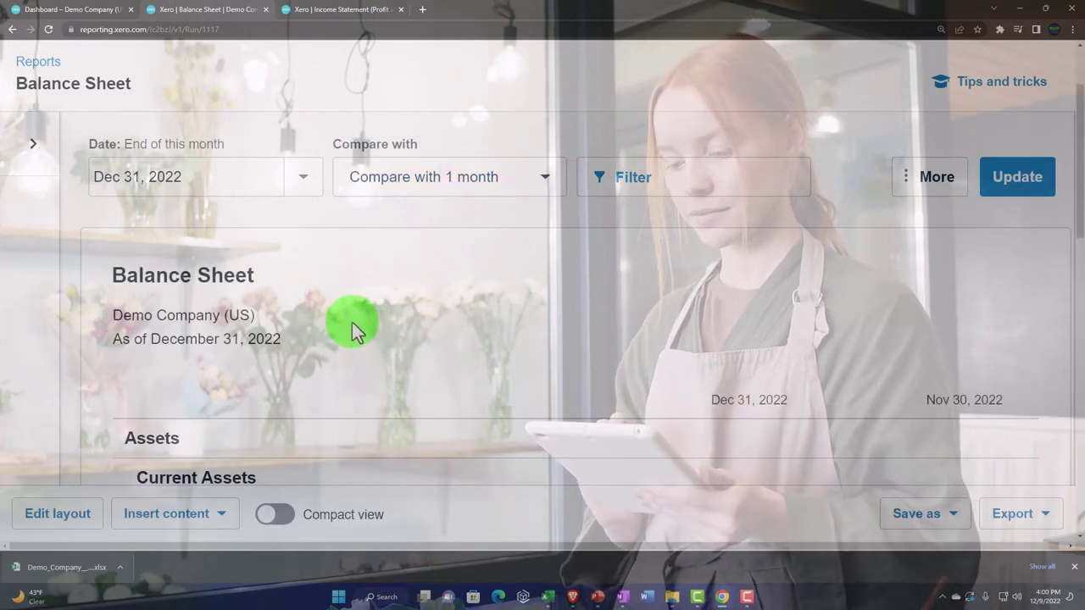
# Open the Balance Sheet's layout for editing and insert a formula column beside the two date columns.
pyautogui.scroll(-1, 351, 322)
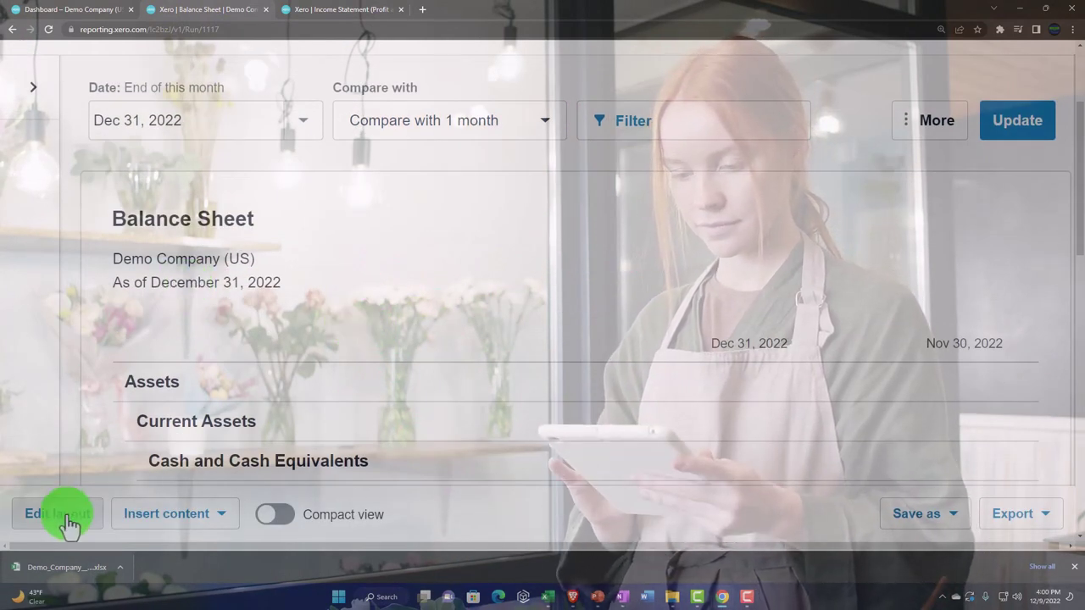
pyautogui.click(92, 488)
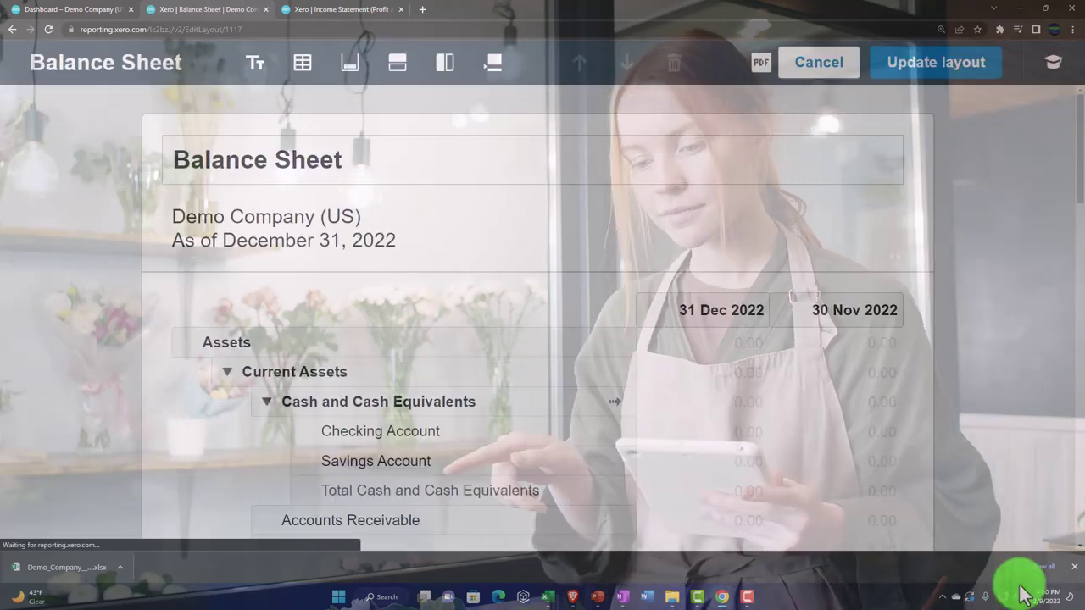
pyautogui.click(1073, 568)
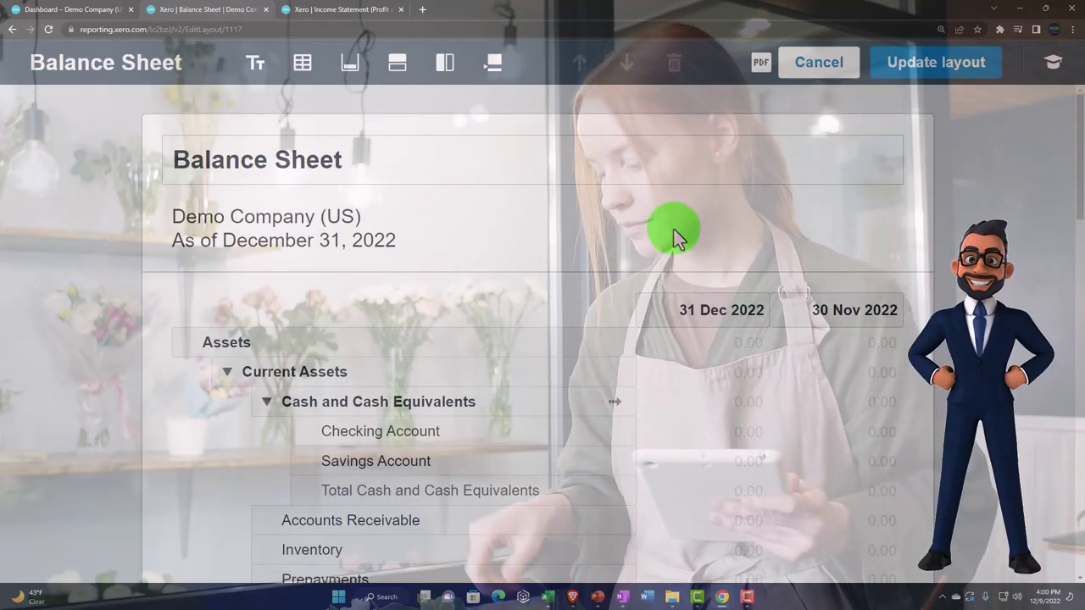
pyautogui.click(452, 77)
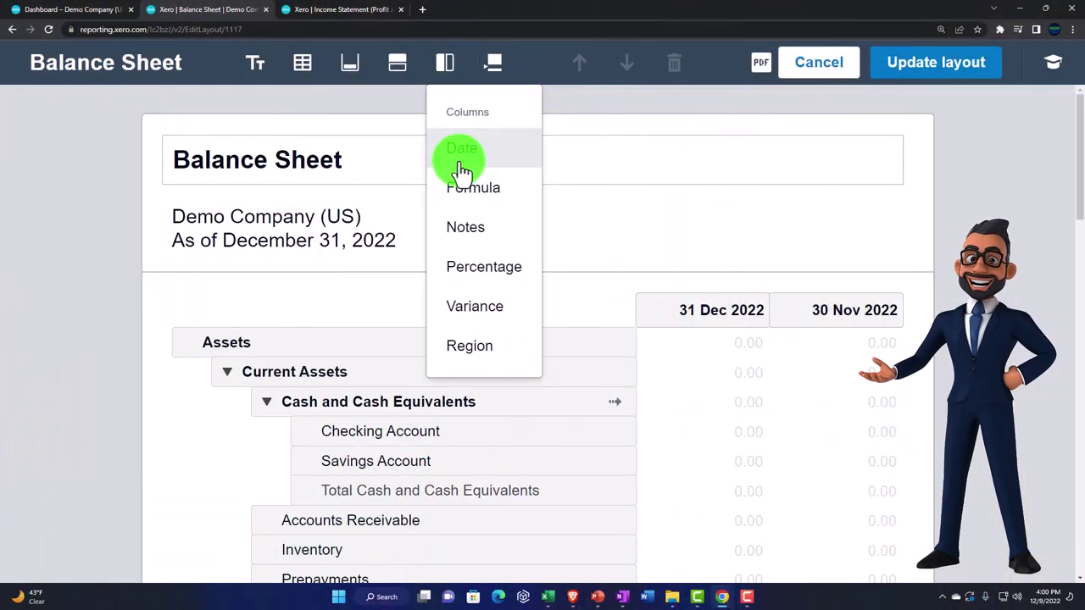
pyautogui.click(462, 184)
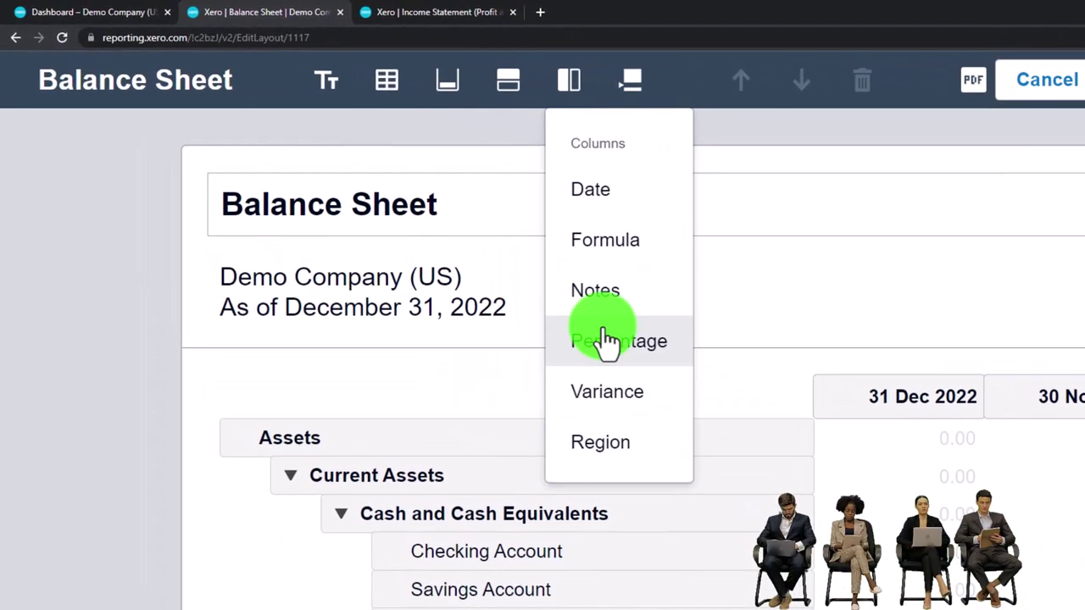
pyautogui.click(607, 260)
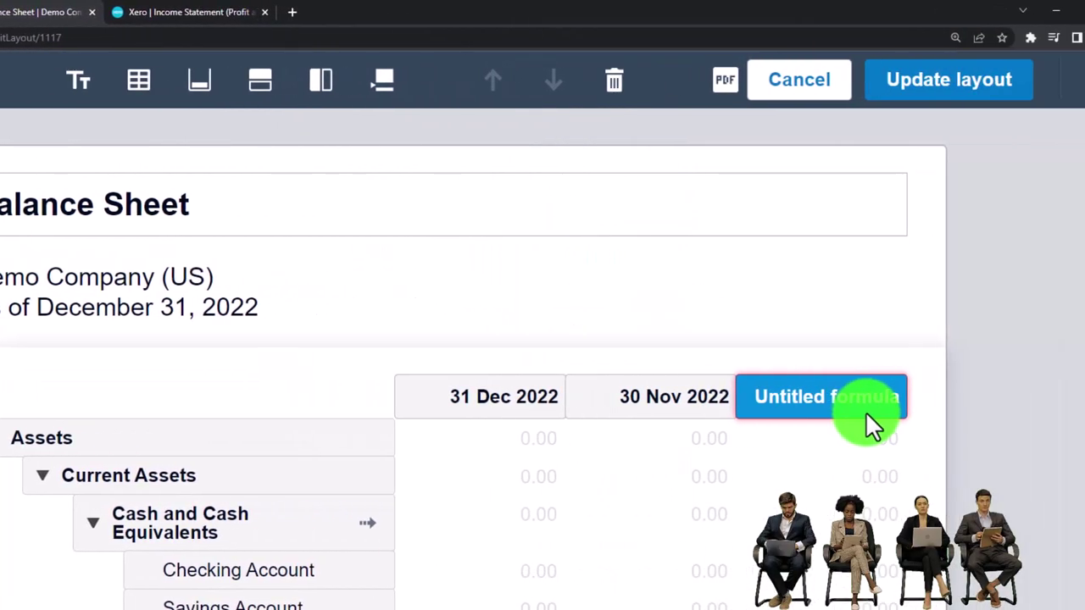
# Set the new column's formula to 31 Dec 2022 - 30 Nov 2022 and give it the heading Change.
pyautogui.click(864, 423)
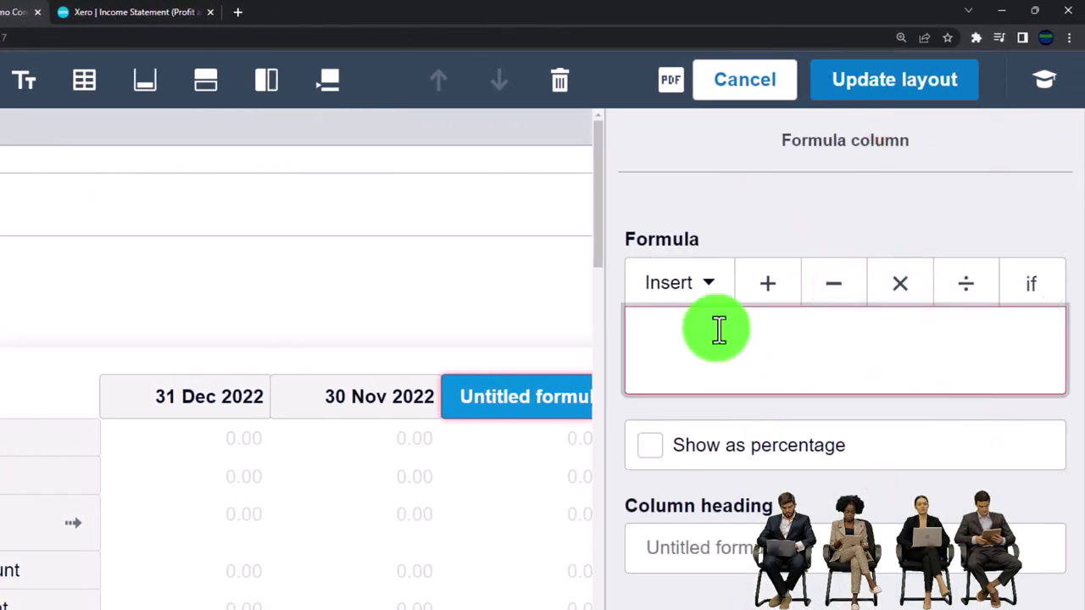
pyautogui.click(708, 289)
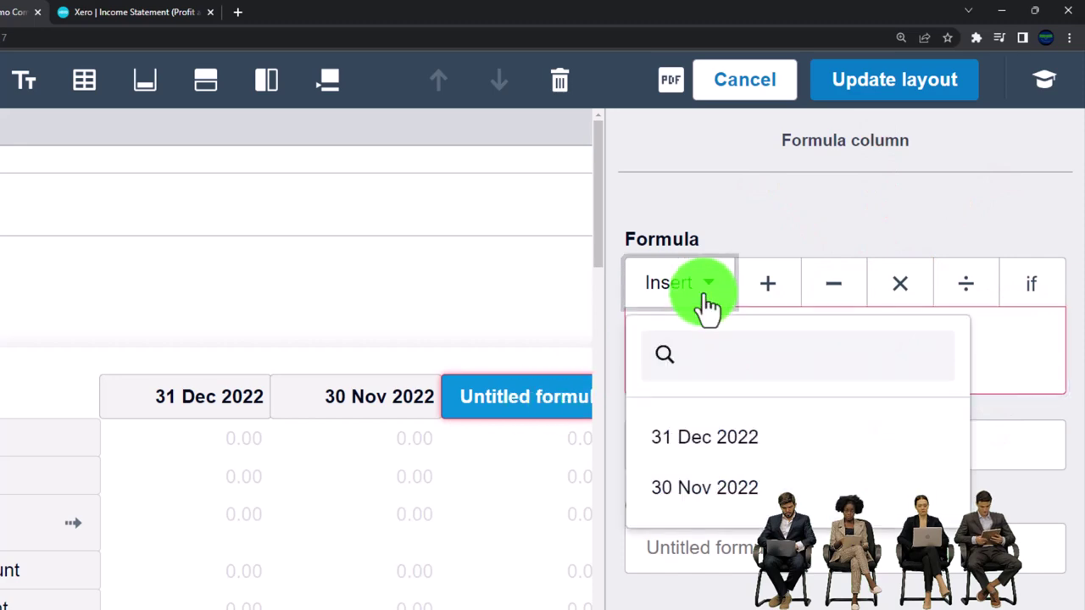
pyautogui.click(715, 451)
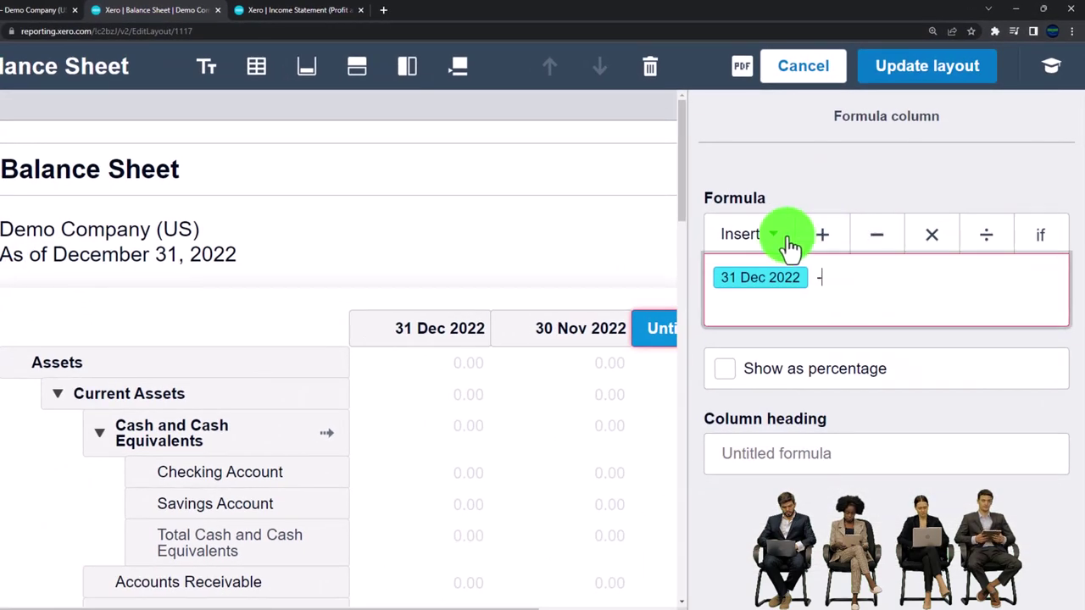
pyautogui.click(784, 238)
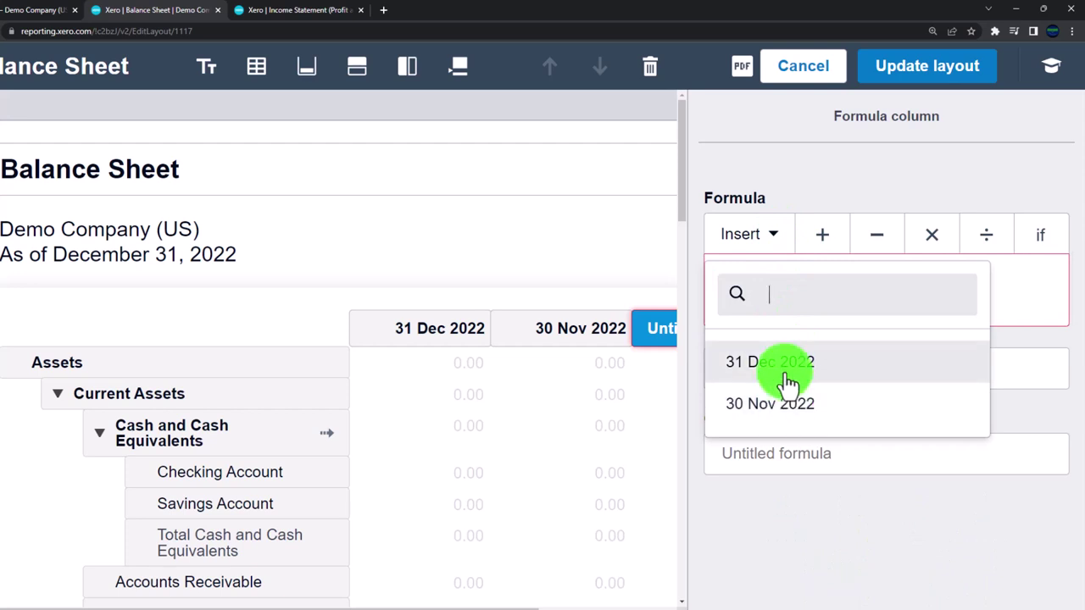
pyautogui.click(787, 407)
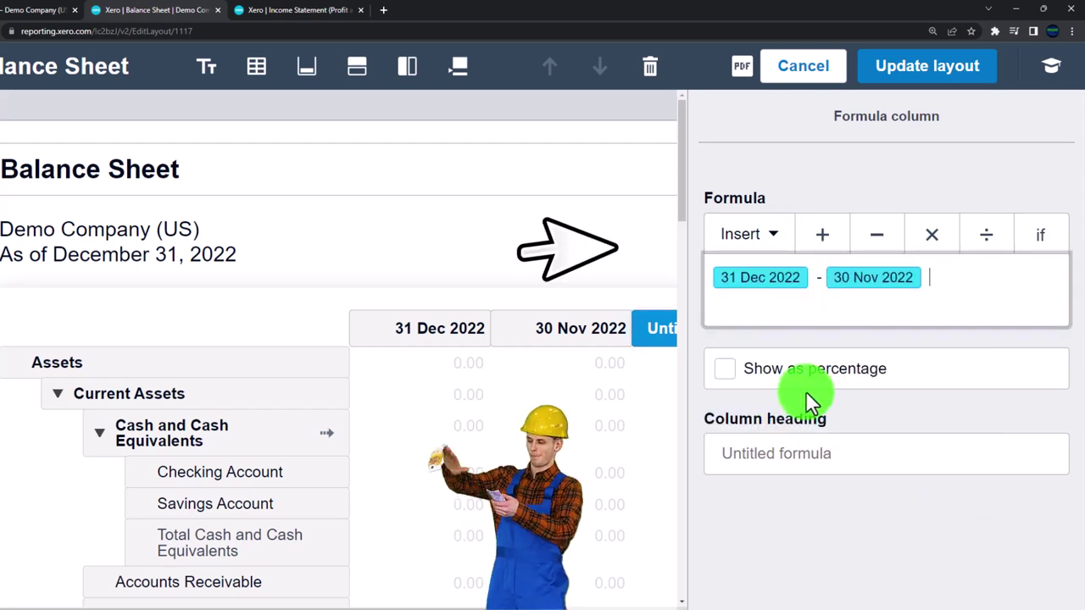
pyautogui.click(742, 458)
pyautogui.write('Change')
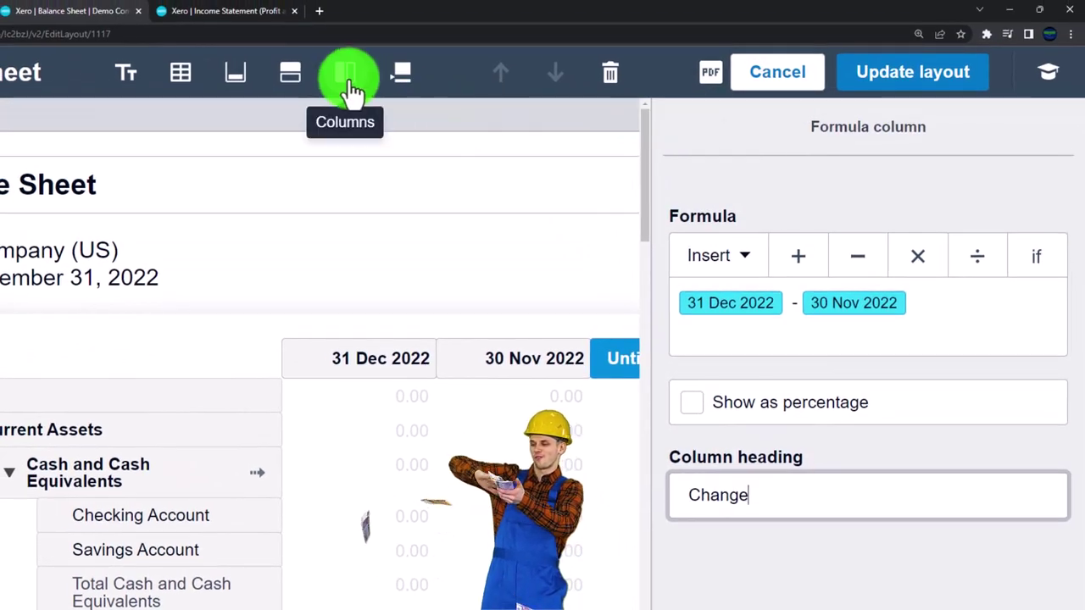
# Add another formula column calculating Change / 30 Nov 2022, shown as a percentage, and update the report layout.
pyautogui.click(349, 84)
pyautogui.click(361, 172)
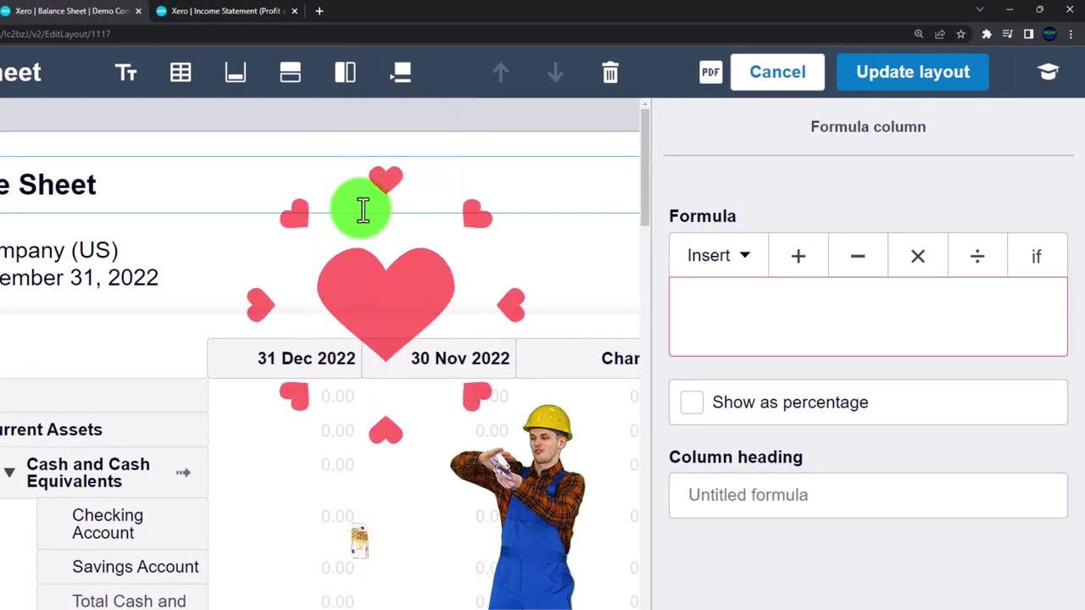
pyautogui.click(744, 268)
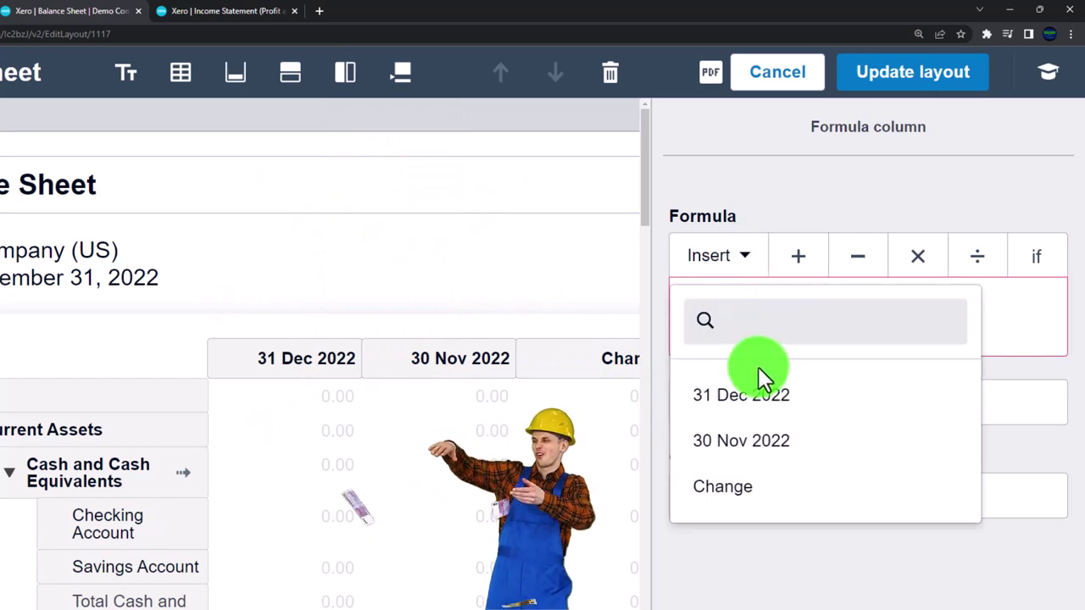
pyautogui.click(785, 480)
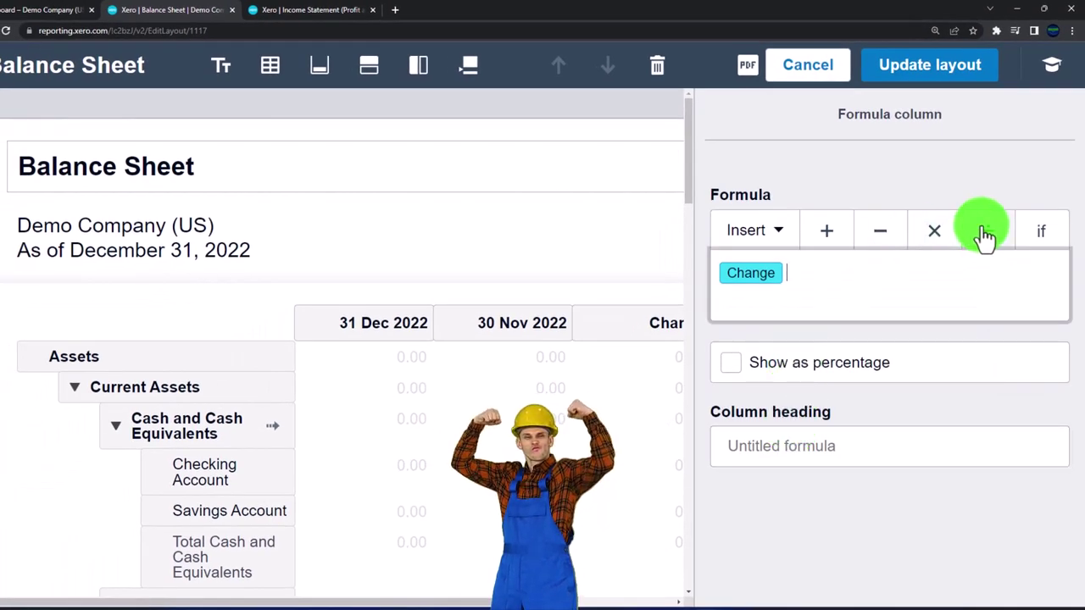
pyautogui.click(779, 246)
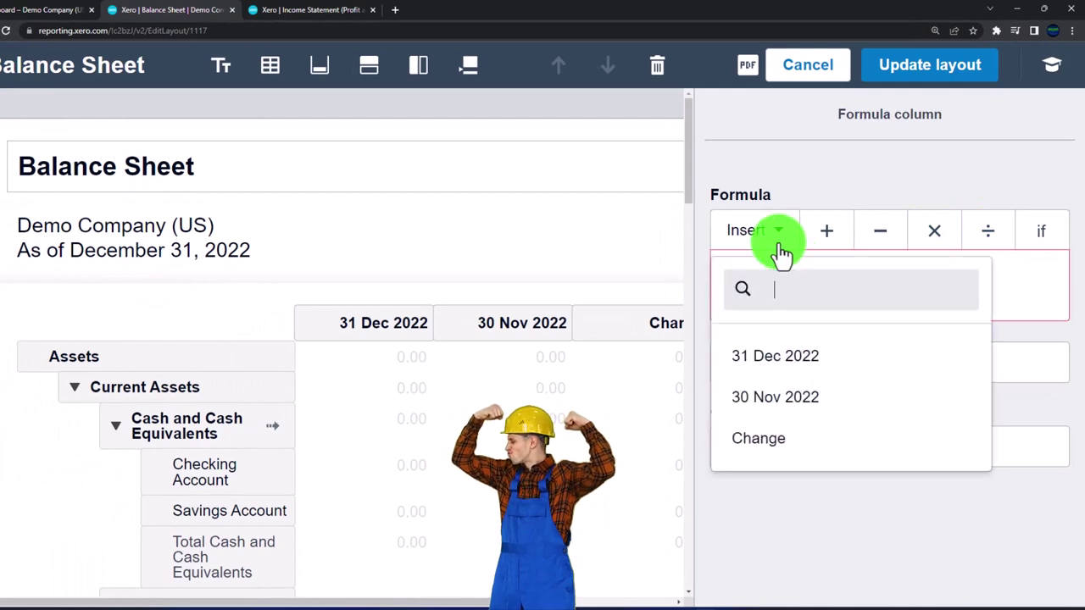
pyautogui.click(771, 398)
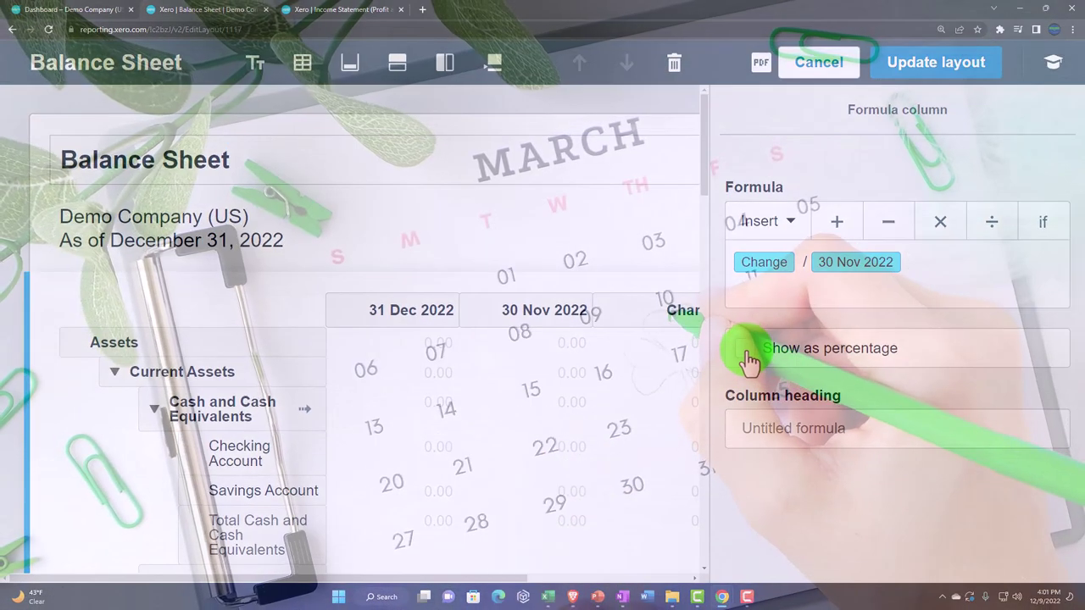
pyautogui.click(747, 354)
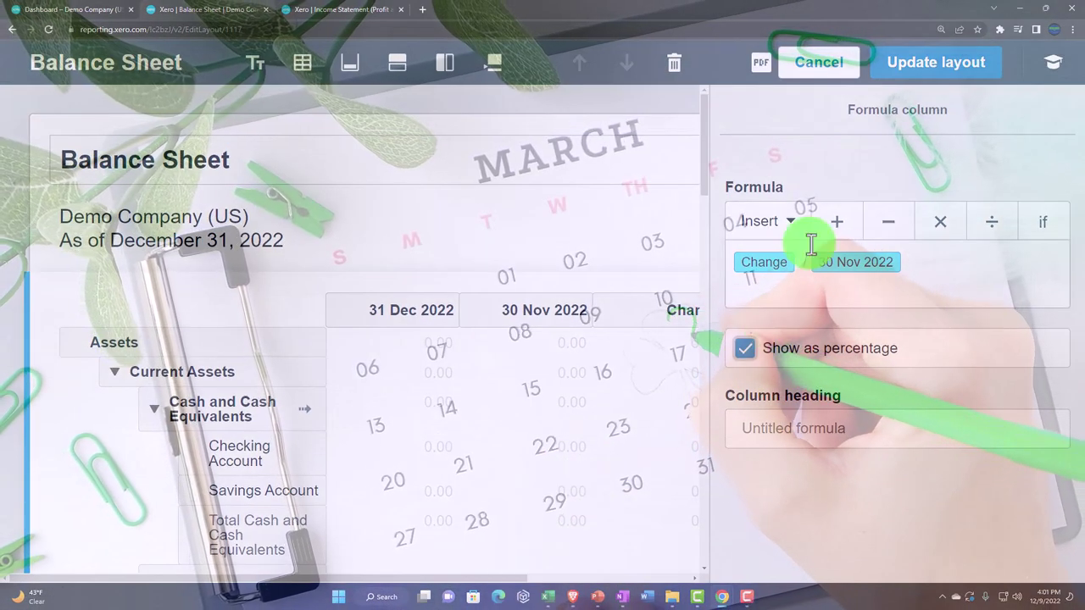
pyautogui.click(904, 80)
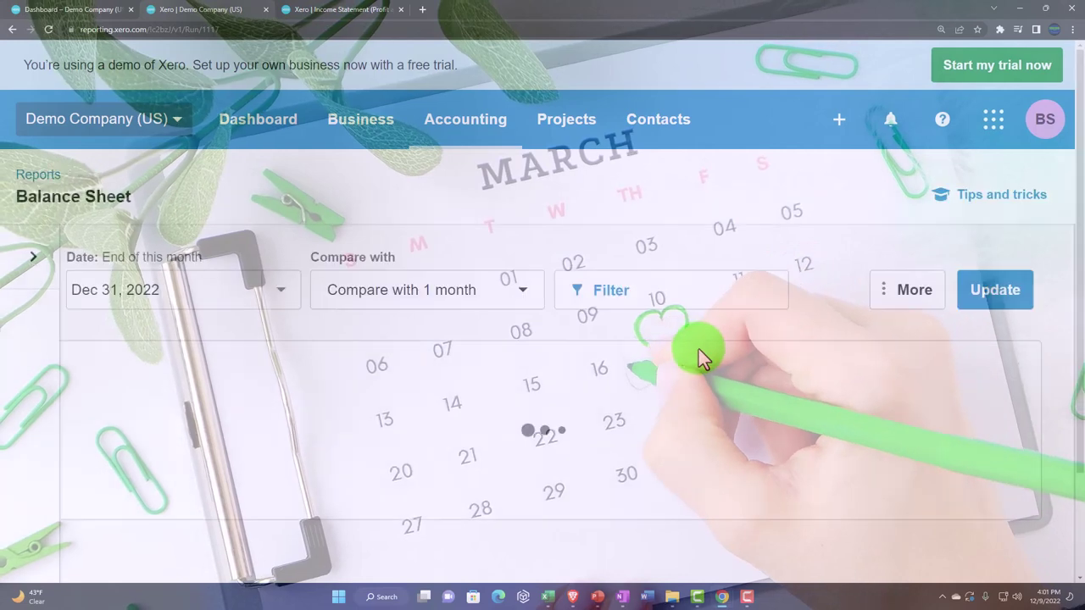
pyautogui.scroll(-3, 699, 350)
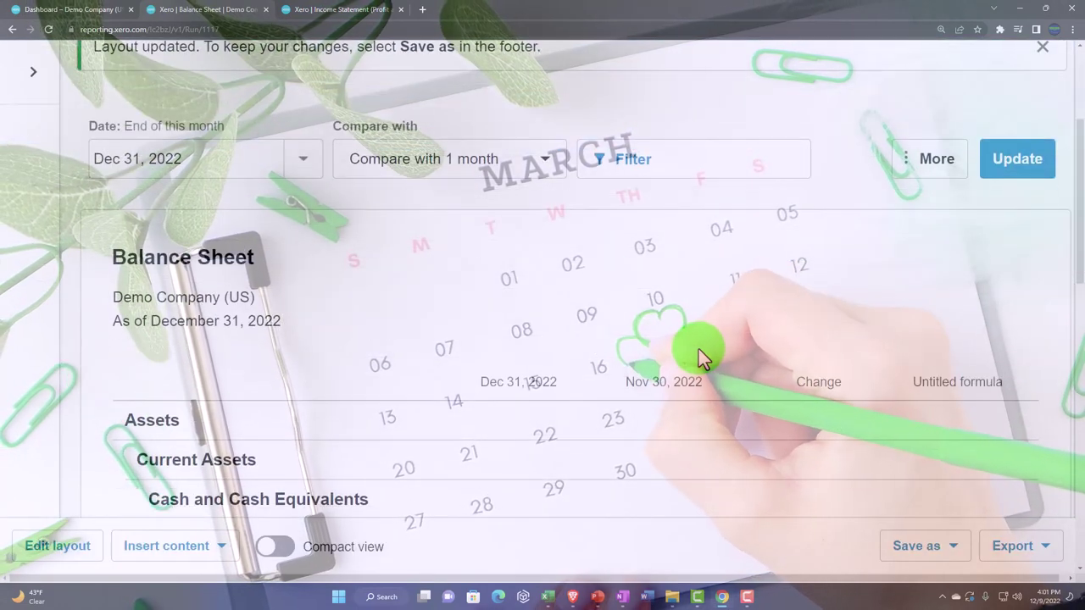
# Reopen the Balance Sheet layout, head the percentage formula column Change %, and update the layout.
pyautogui.hotkey('ctrl', '-')
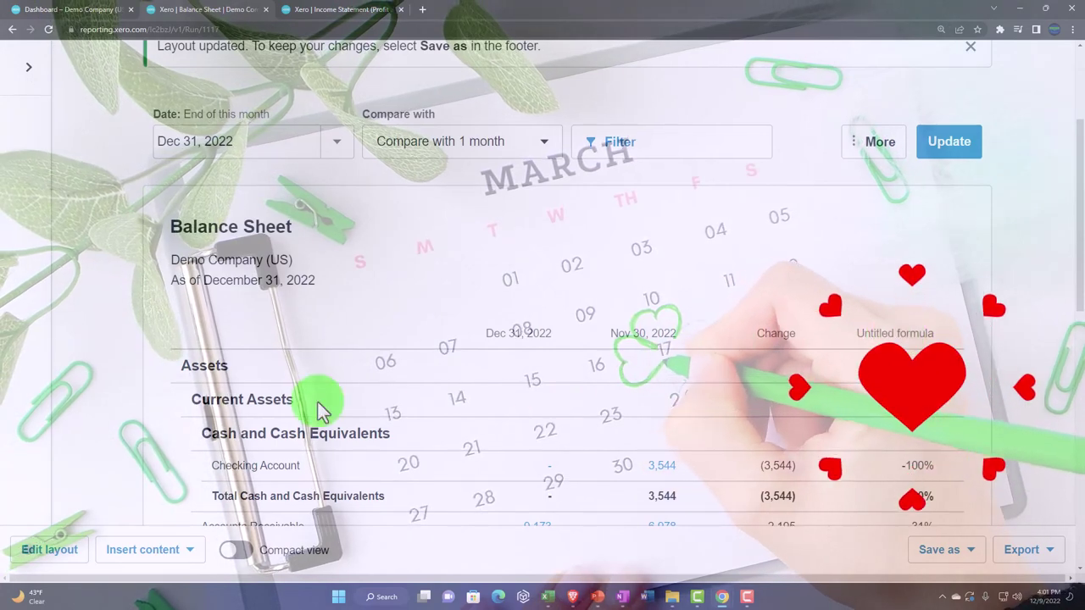
pyautogui.click(70, 568)
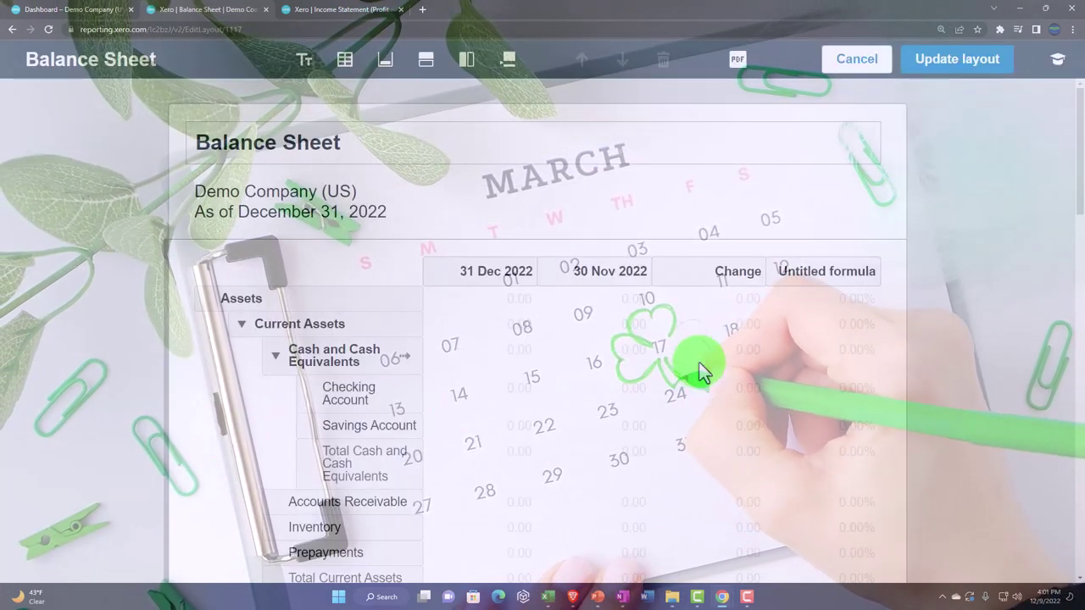
pyautogui.click(786, 273)
pyautogui.click(862, 370)
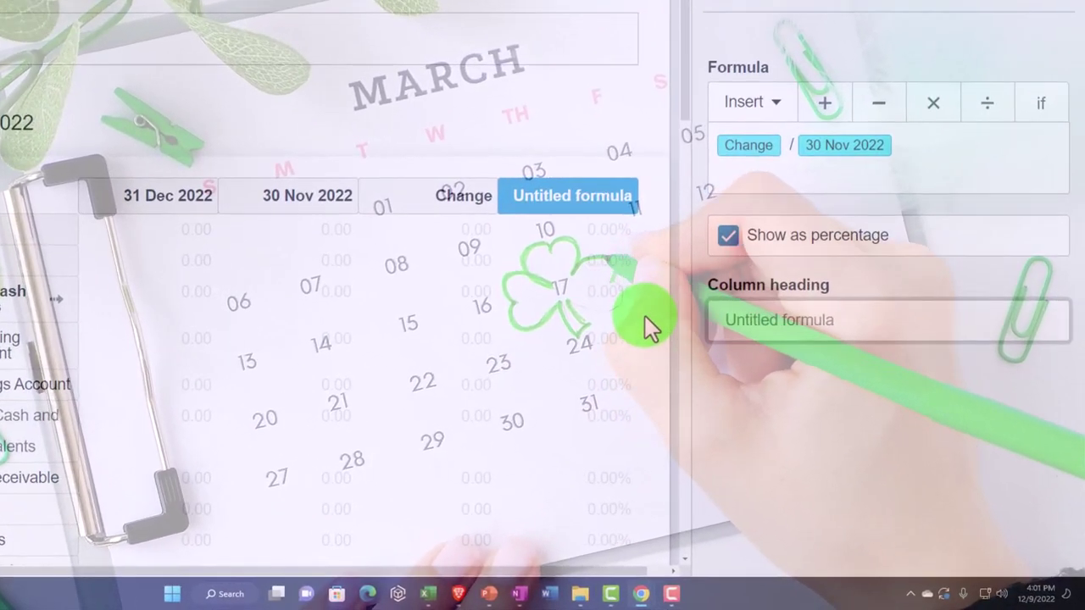
pyautogui.write('Change')
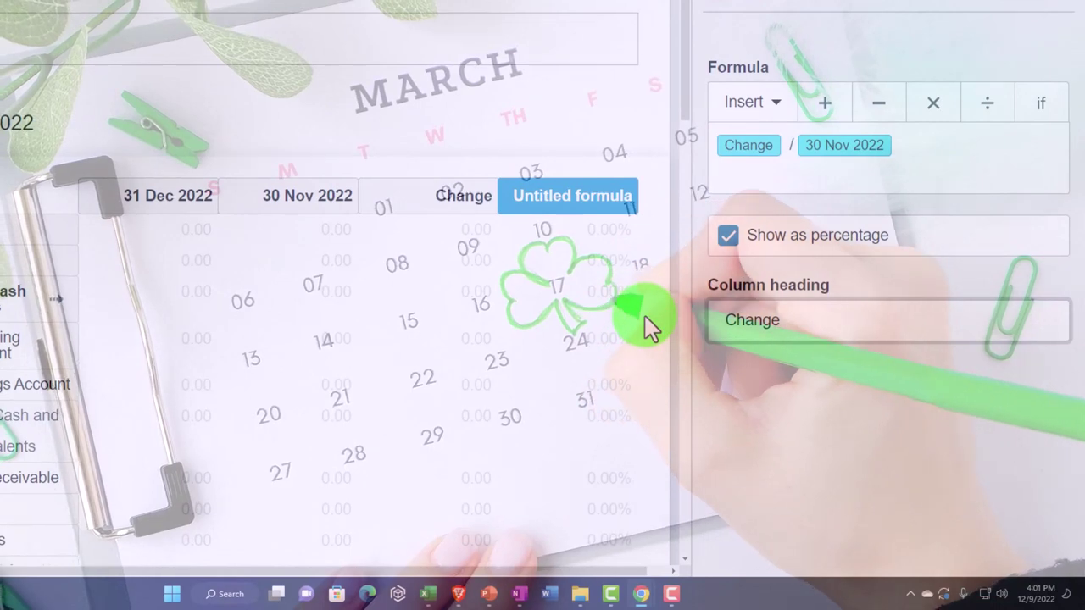
pyautogui.write(' %')
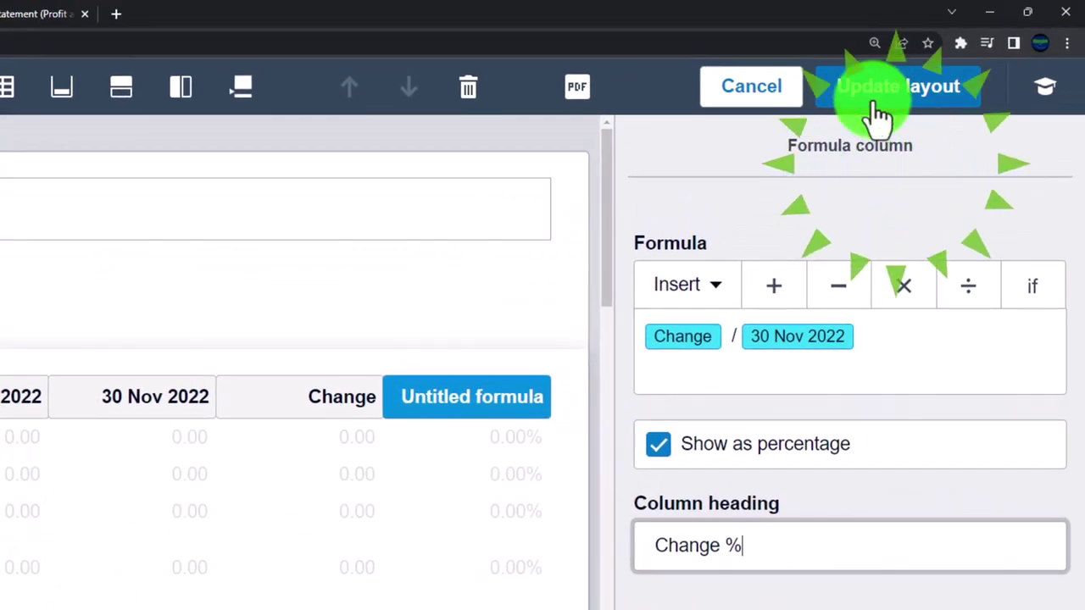
pyautogui.click(878, 114)
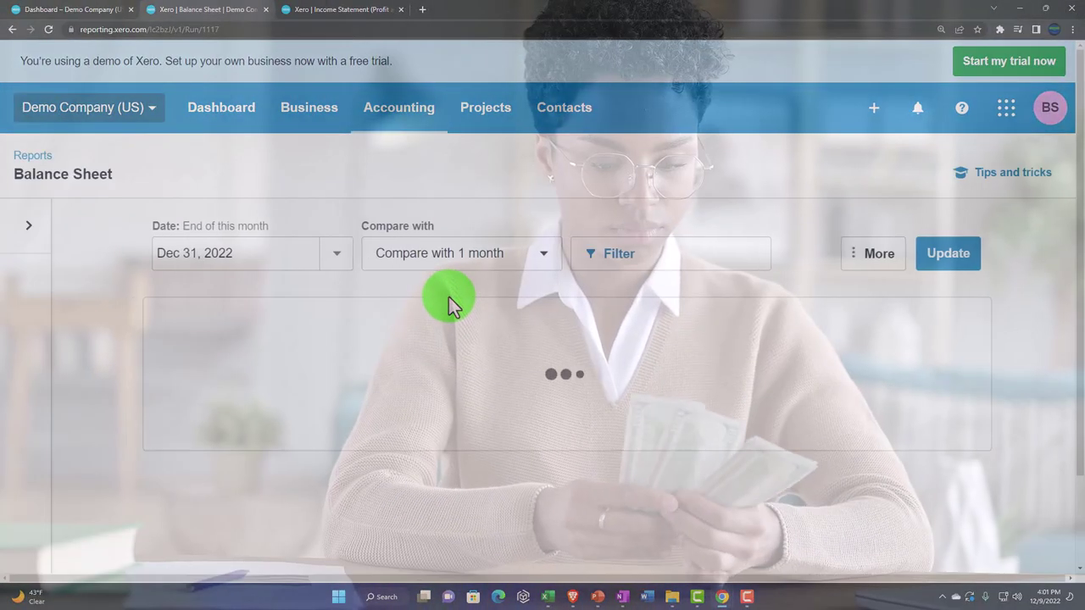
# Retitle the report as Comparative Balance Sheet.
pyautogui.scroll(-1, 387, 335)
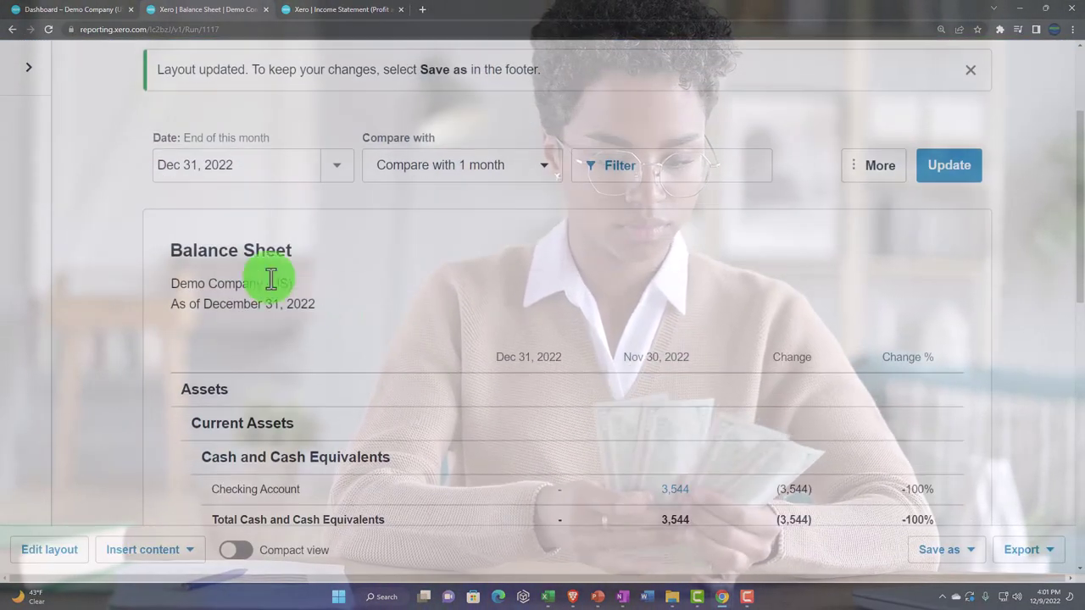
pyautogui.click(174, 250)
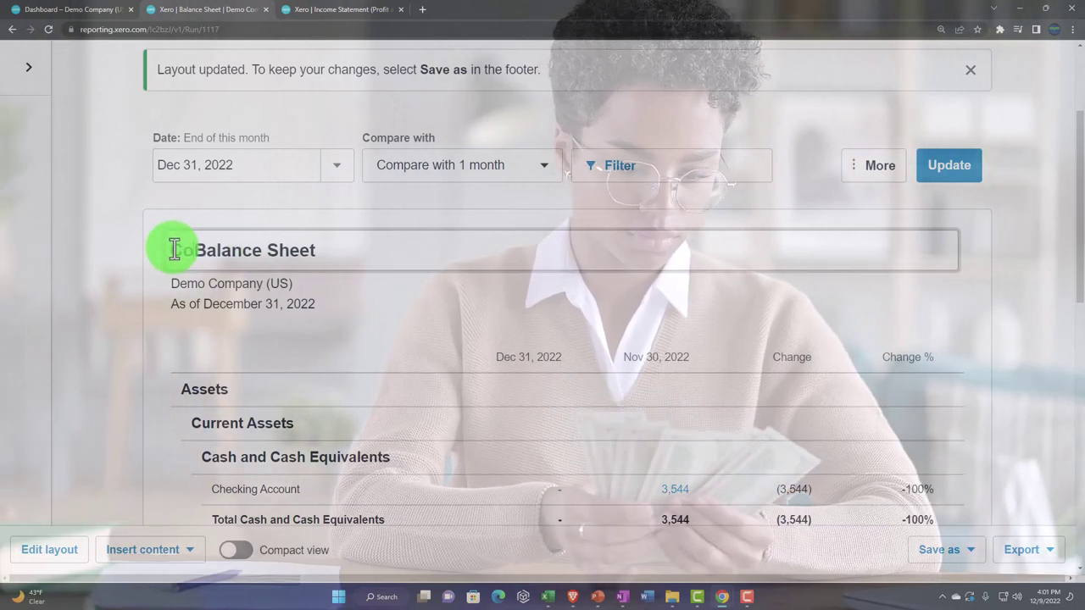
pyautogui.write('Comparative')
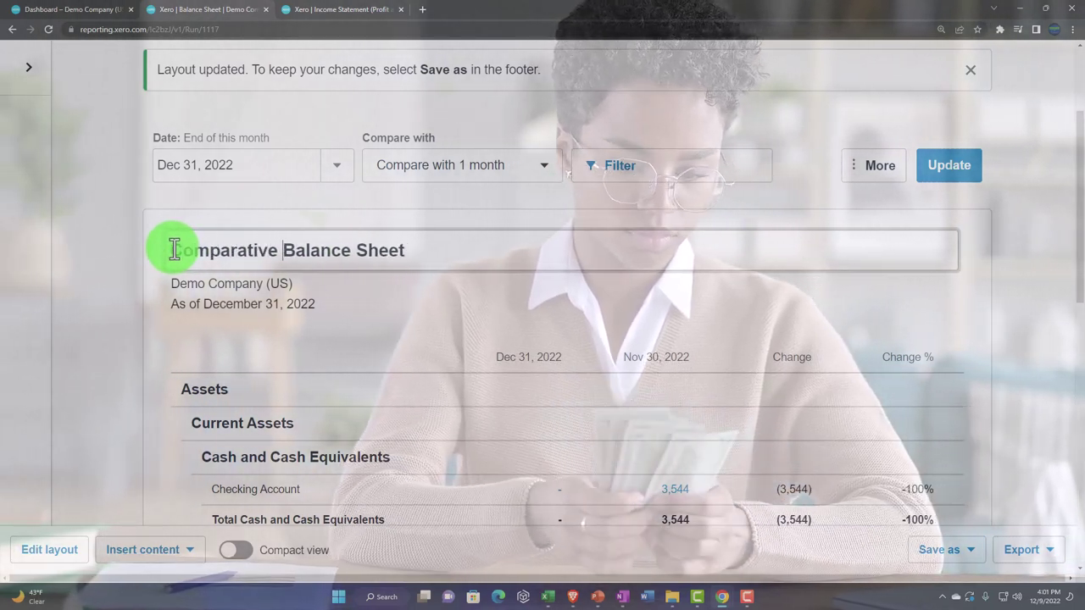
# Export the Comparative Balance Sheet to Excel and enable editing in the opened workbook.
pyautogui.scroll(-2, 292, 424)
pyautogui.scroll(-2, 298, 430)
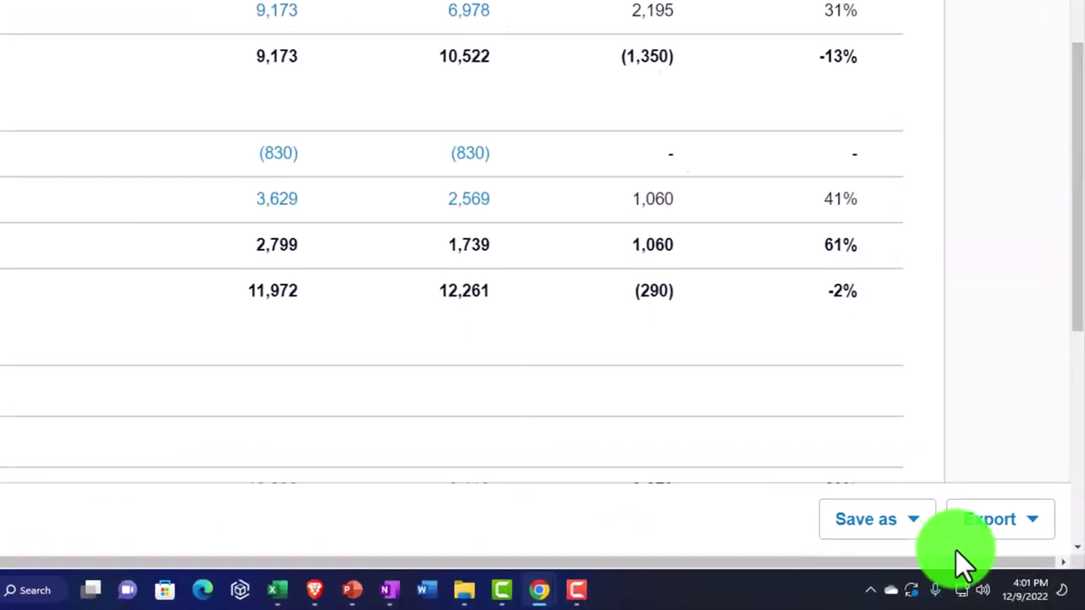
pyautogui.click(1021, 520)
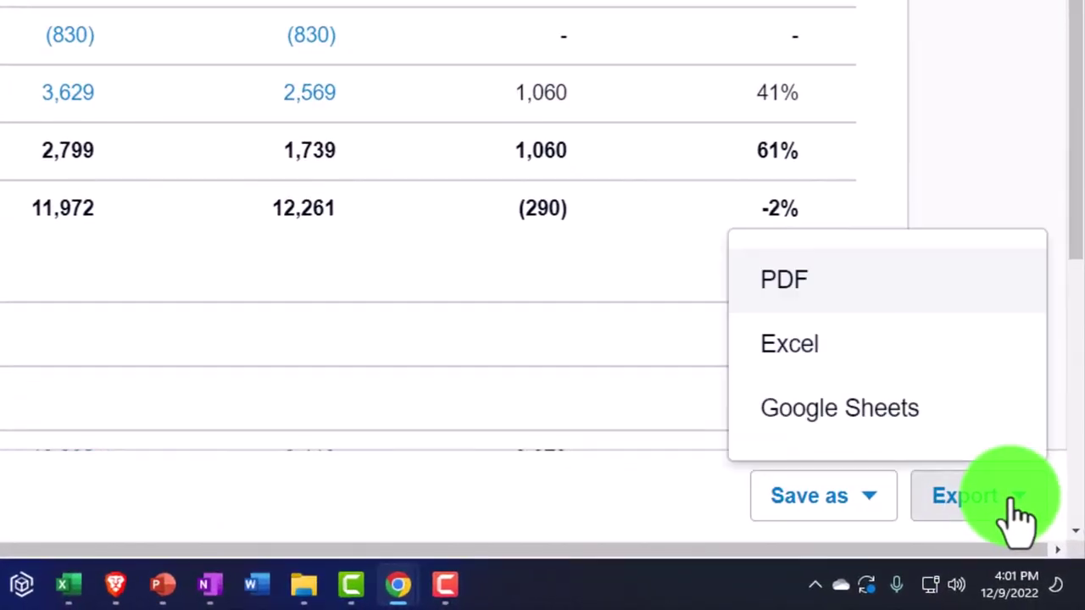
pyautogui.click(865, 378)
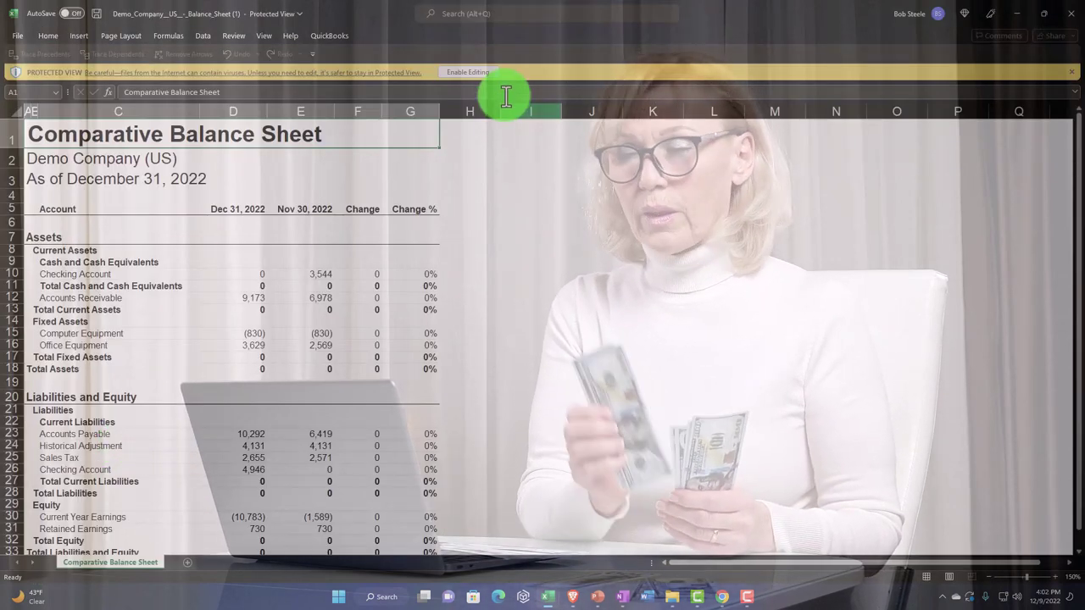
pyautogui.click(469, 72)
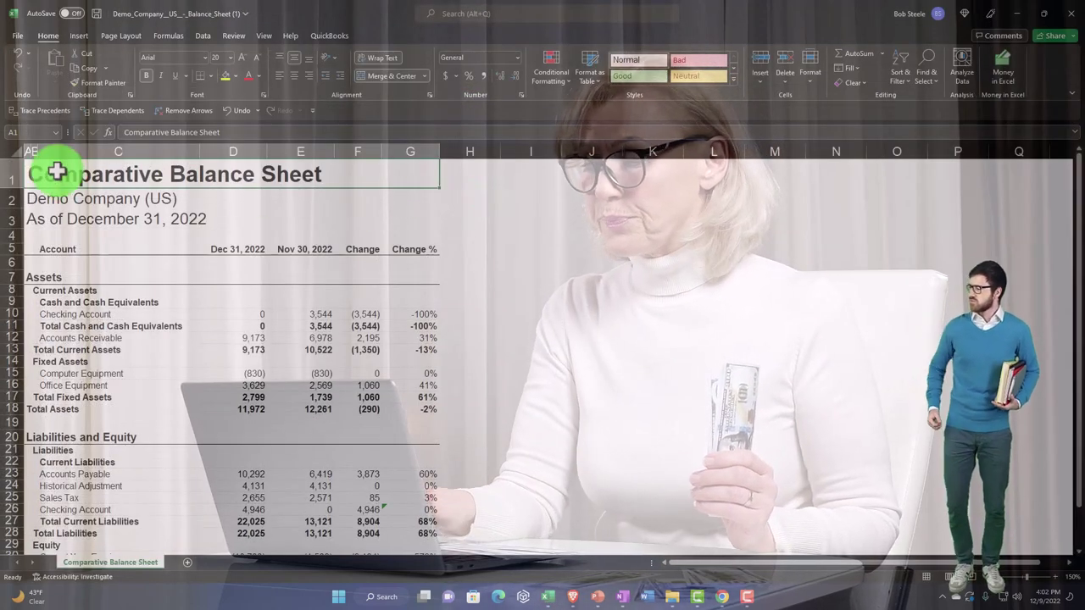
# Copy the entire Comparative Balance Sheet worksheet and paste it into a new sheet of the Reports workbook.
pyautogui.click(11, 150)
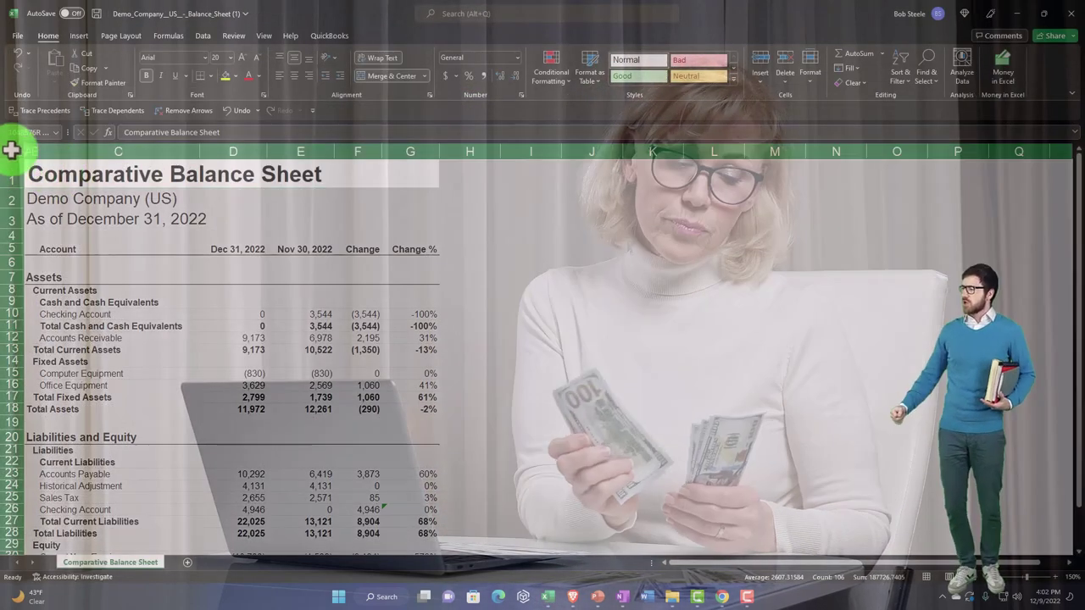
pyautogui.hotkey('ctrl', 'c')
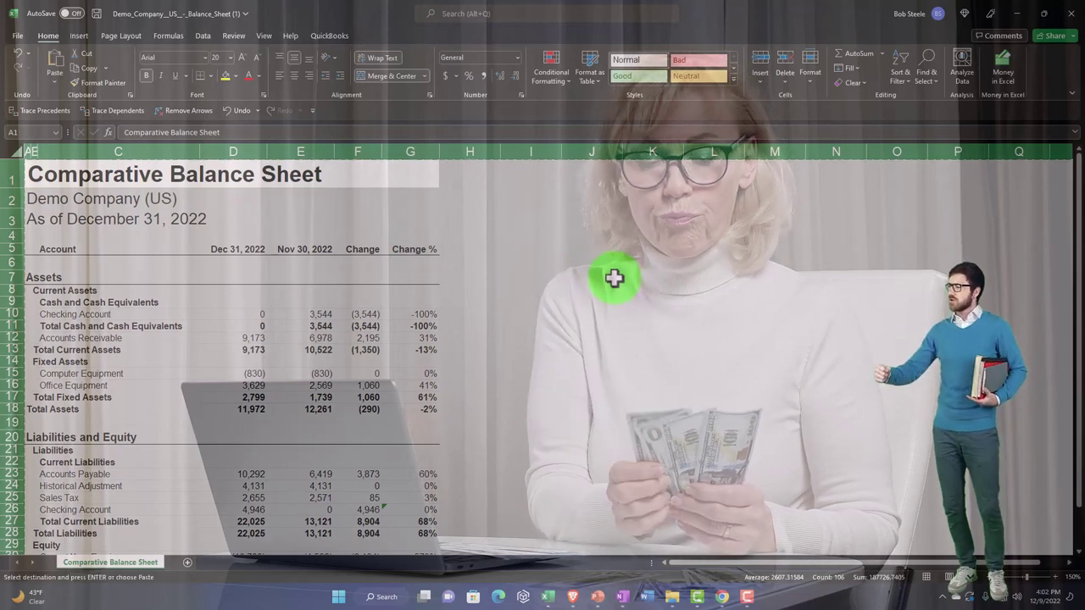
pyautogui.rightClick(614, 278)
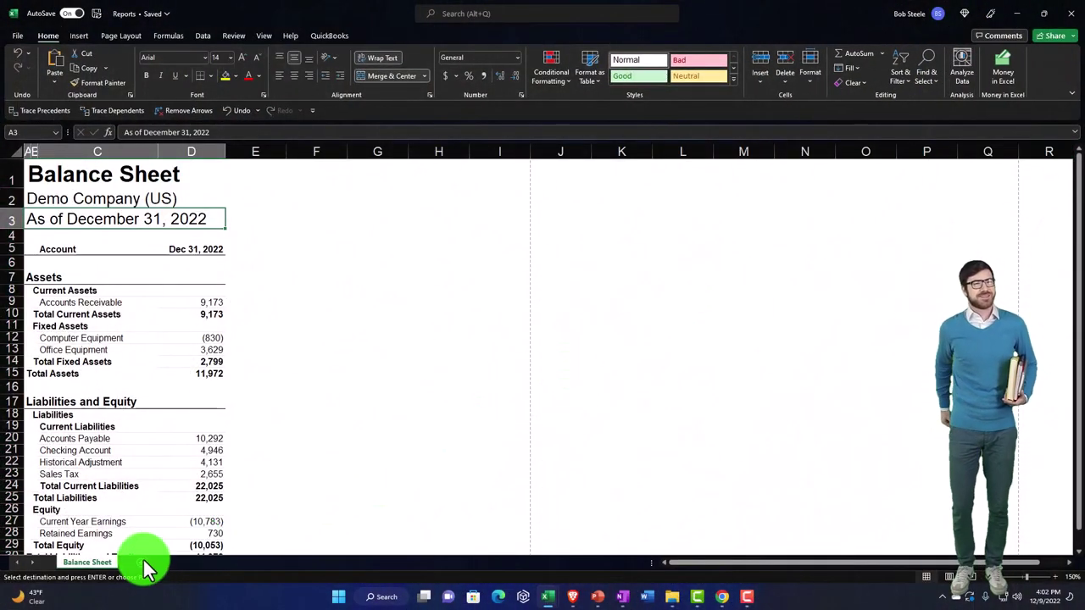
pyautogui.click(178, 563)
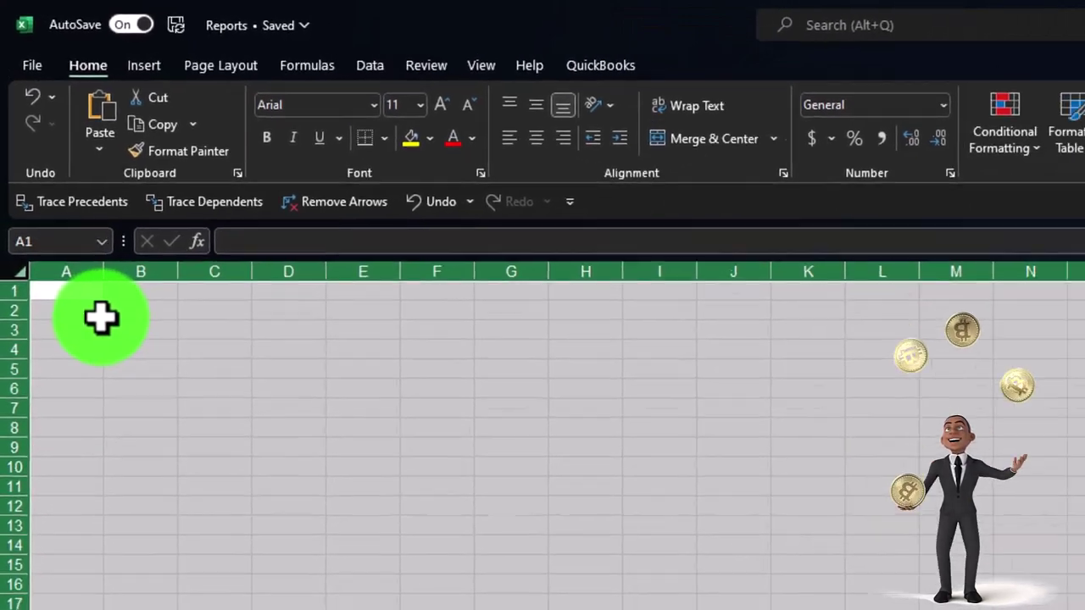
pyautogui.rightClick(79, 331)
pyautogui.click(173, 519)
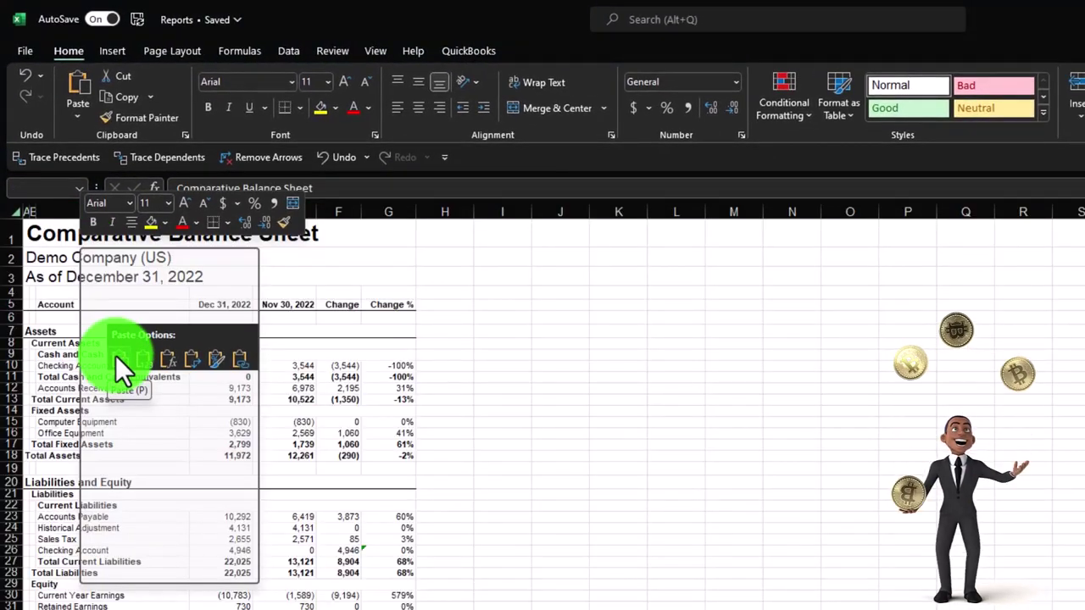
pyautogui.click(115, 355)
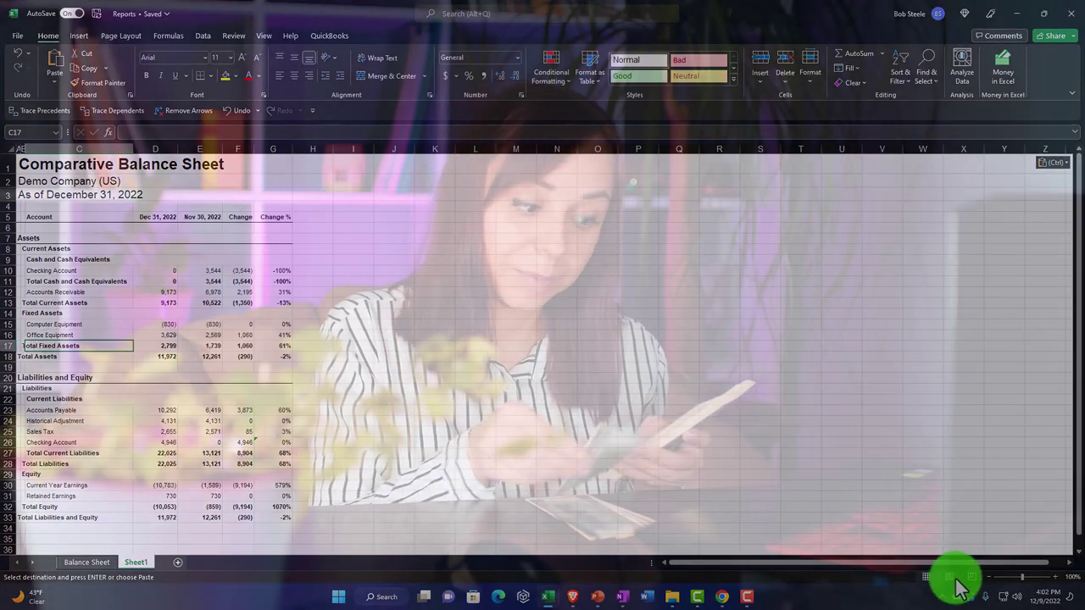
# Show the page breaks on the pasted sheet in normal view and rename the sheet as Comp BS.
pyautogui.click(949, 577)
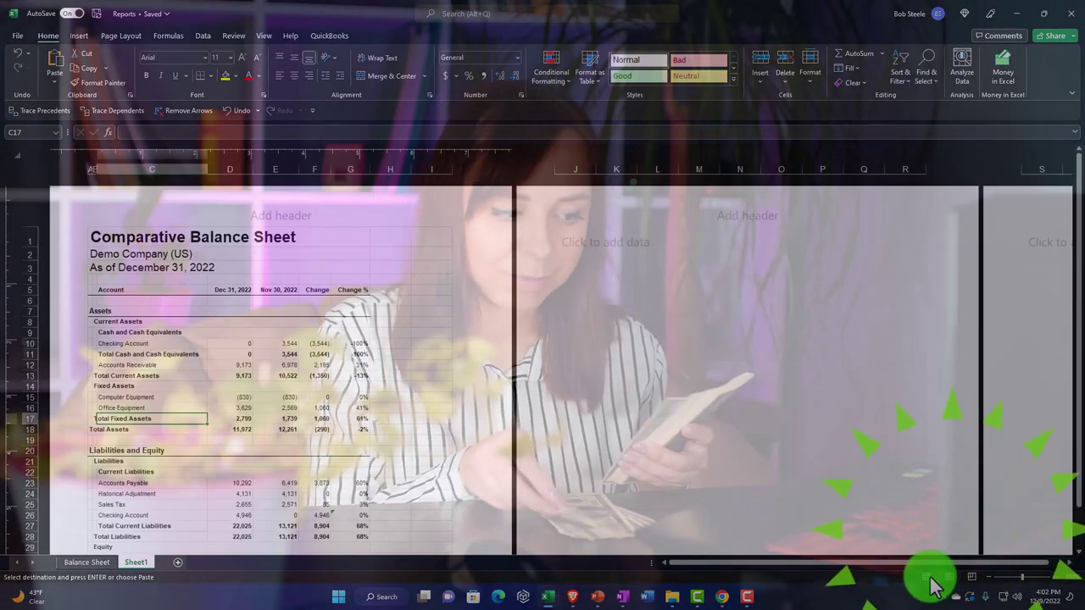
pyautogui.click(927, 578)
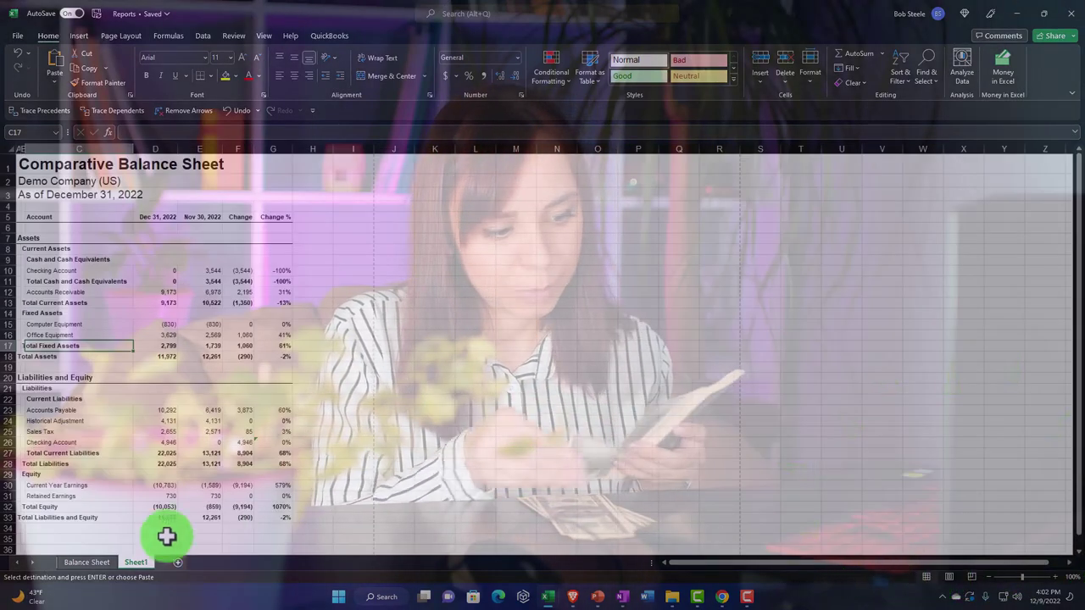
pyautogui.doubleClick(134, 563)
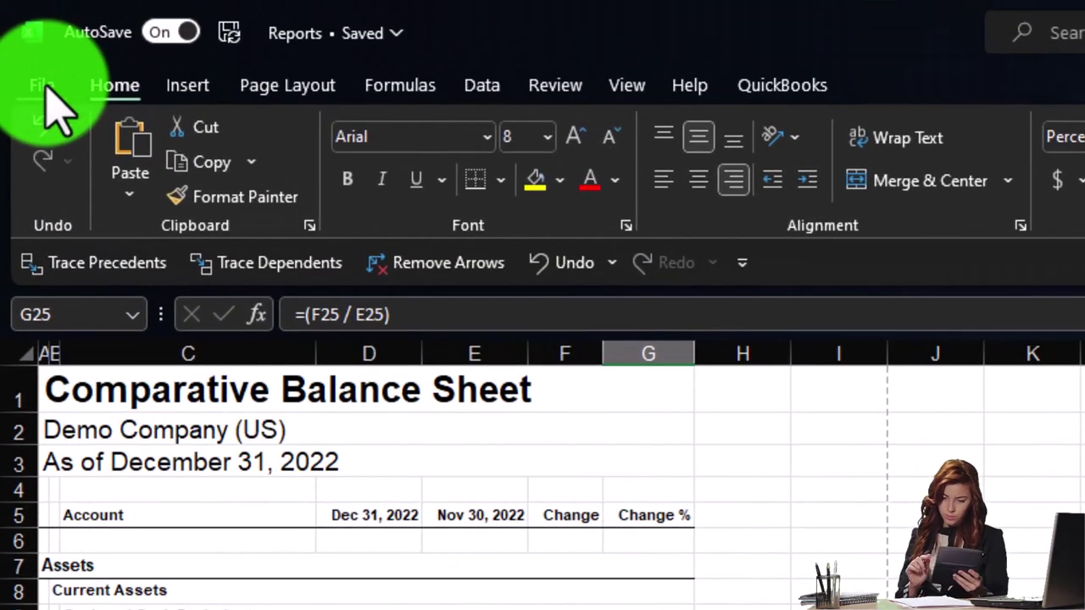
# Open the print settings for the Comp BS sheet and choose CutePDF Writer as the printer.
pyautogui.click(47, 89)
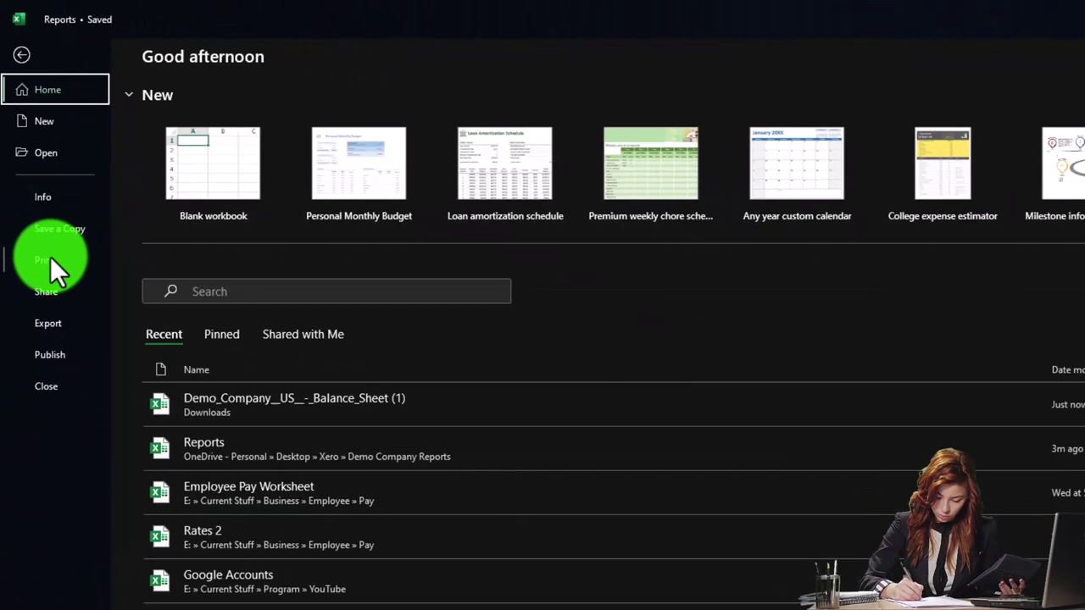
pyautogui.click(75, 441)
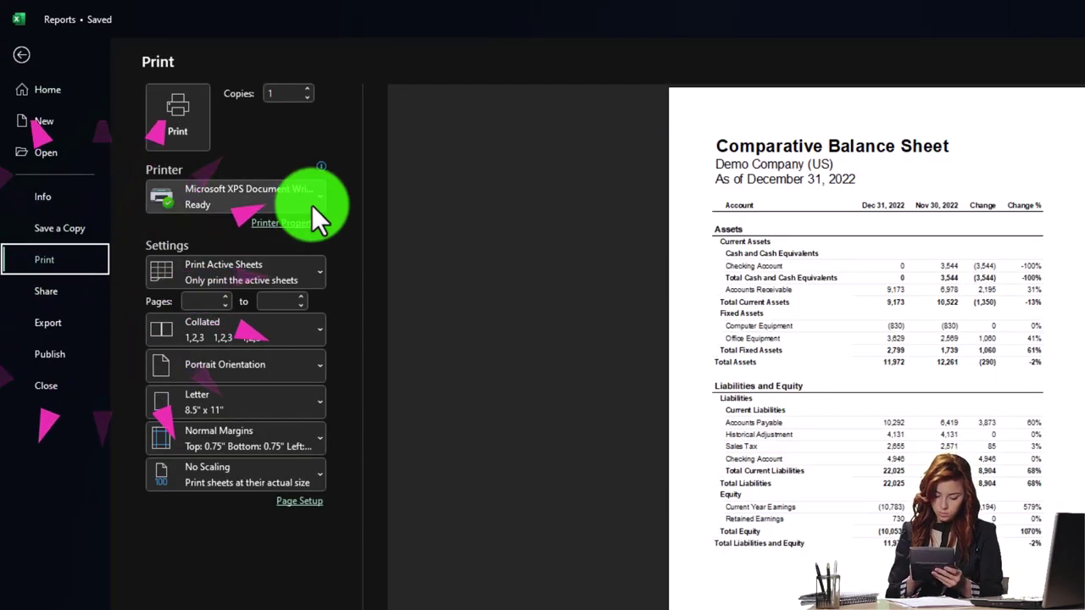
pyautogui.moveTo(311, 204)
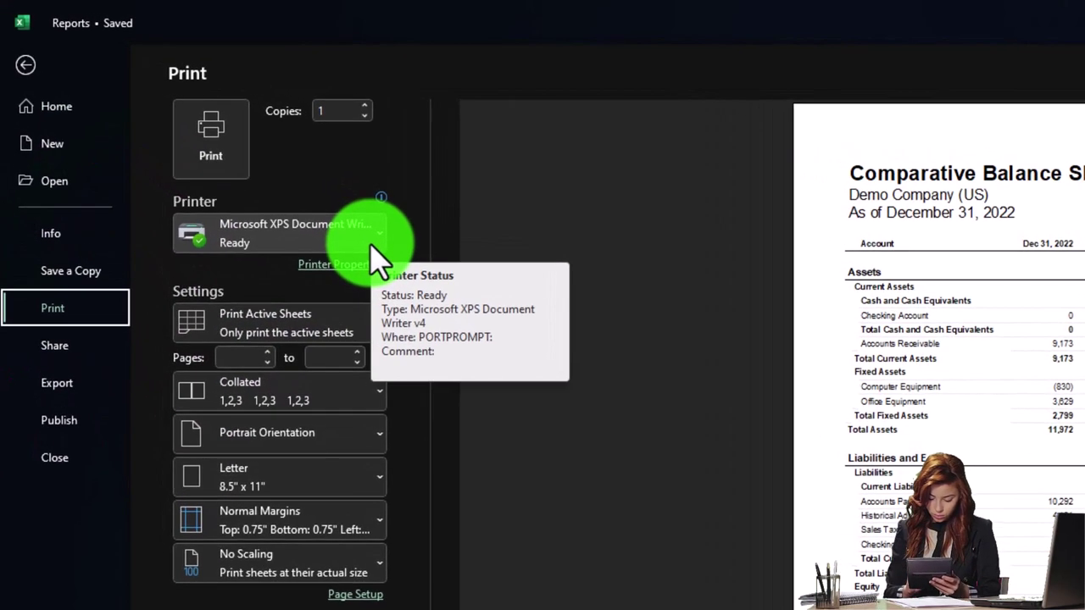
pyautogui.click(373, 235)
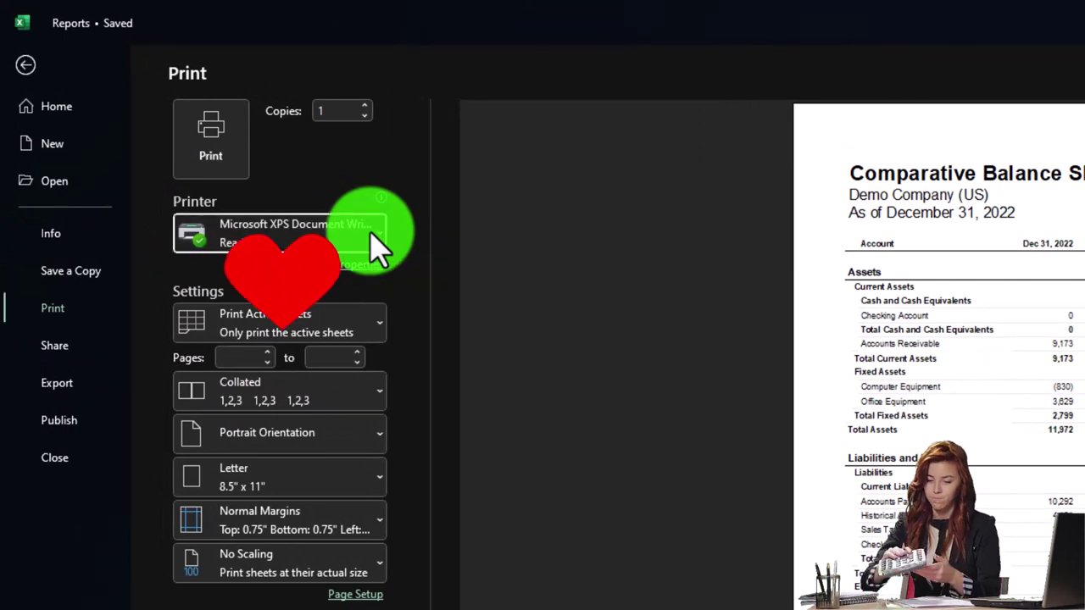
pyautogui.click(264, 326)
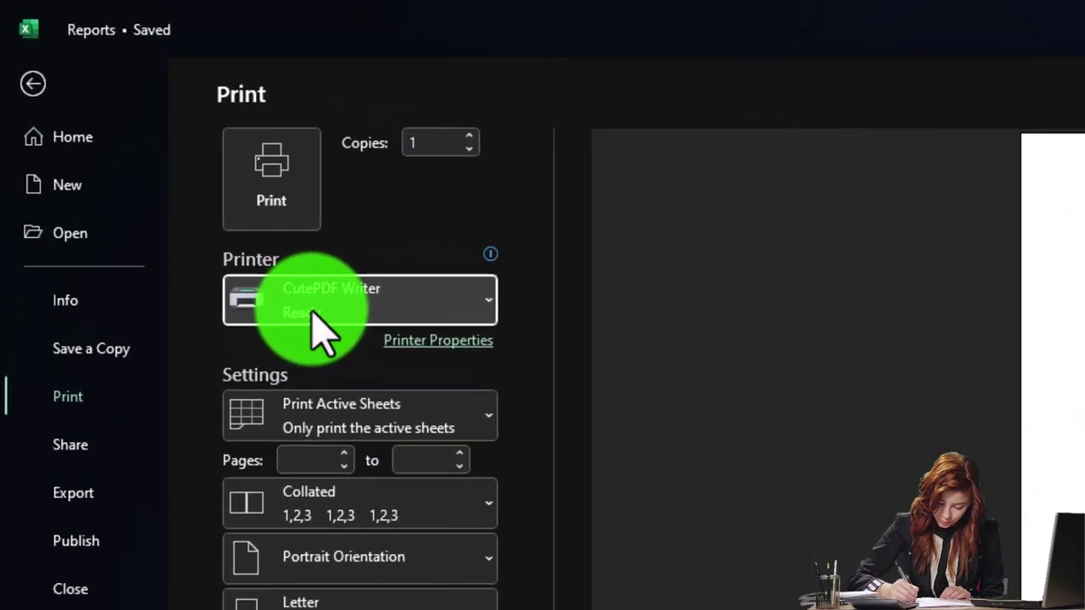
pyautogui.moveTo(245, 248)
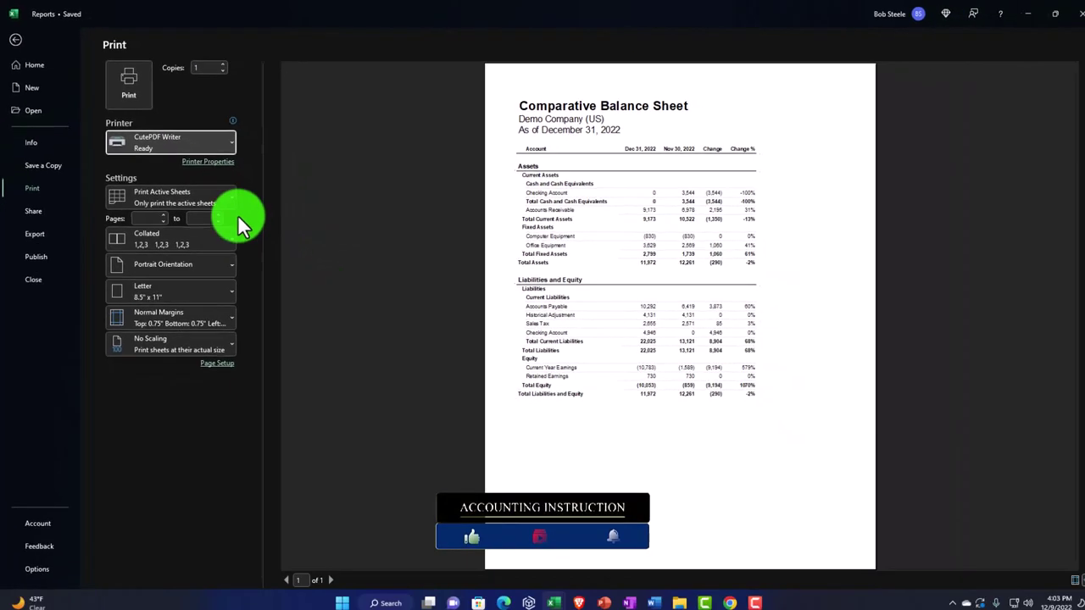
# Set printing to the entire workbook, preview both balance sheet pages, and return to the worksheet without printing.
pyautogui.click(231, 199)
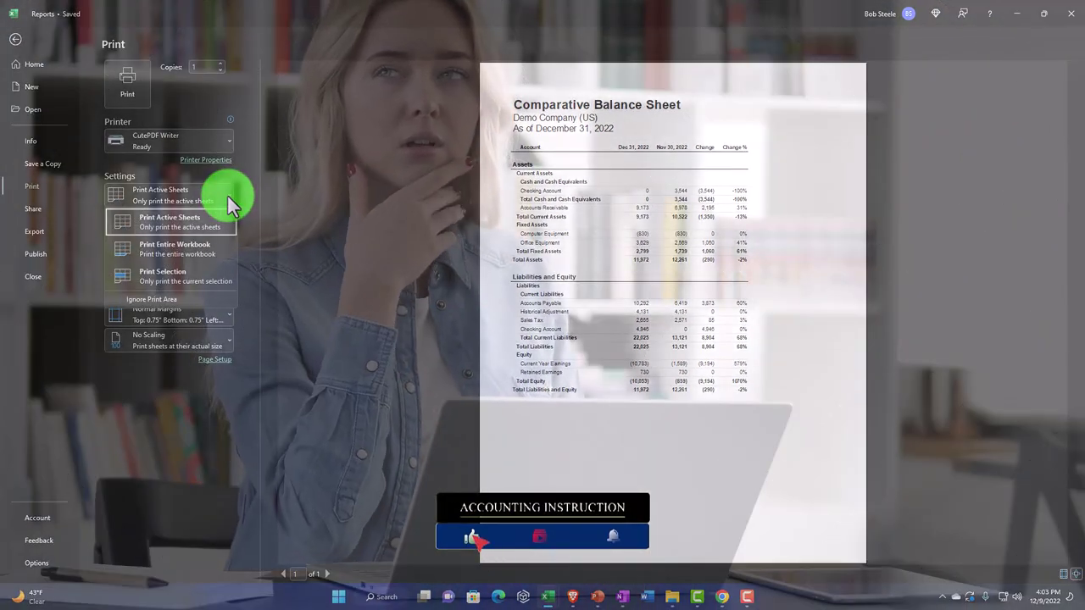
pyautogui.click(159, 246)
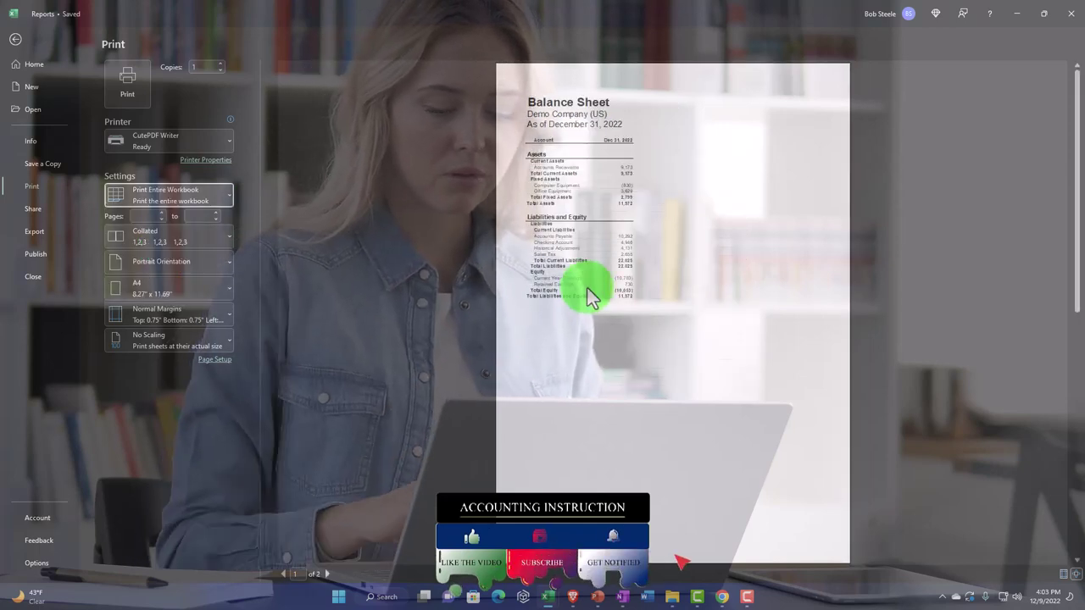
pyautogui.scroll(-1, 591, 297)
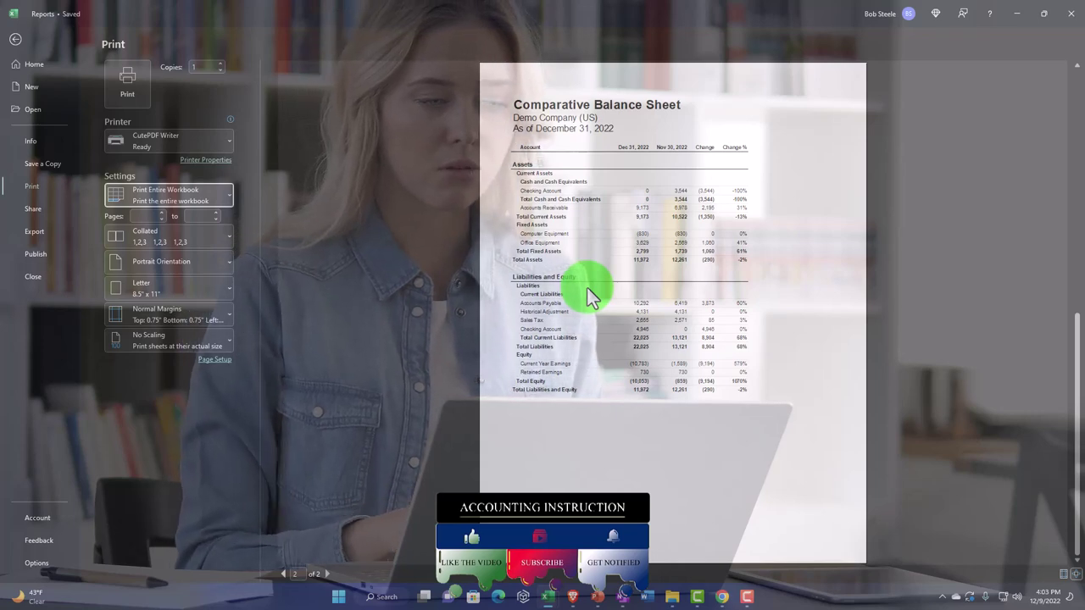
pyautogui.scroll(1, 591, 295)
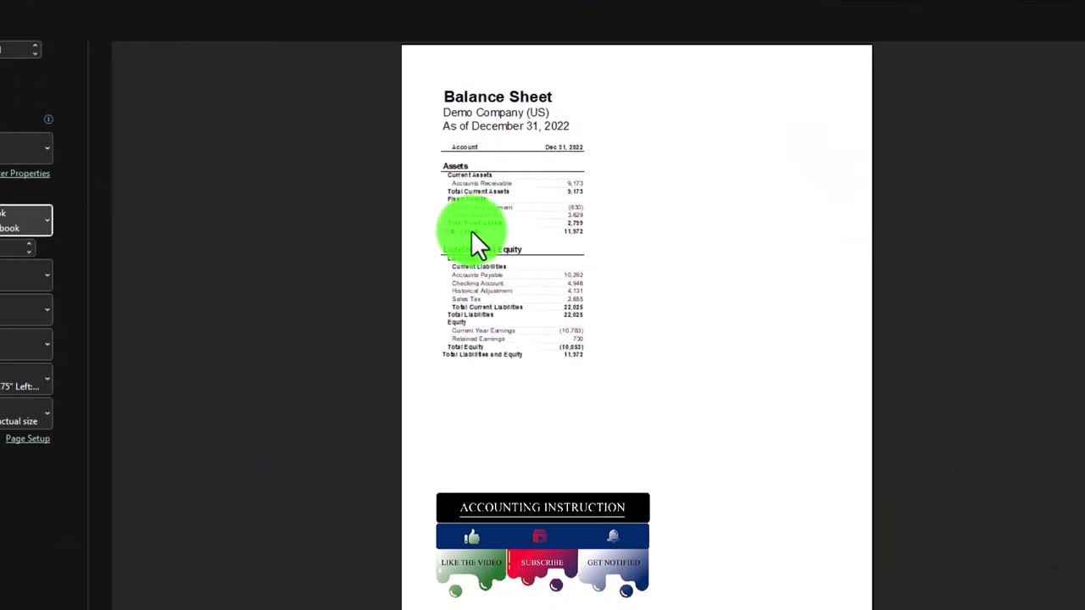
pyautogui.scroll(-1, 363, 279)
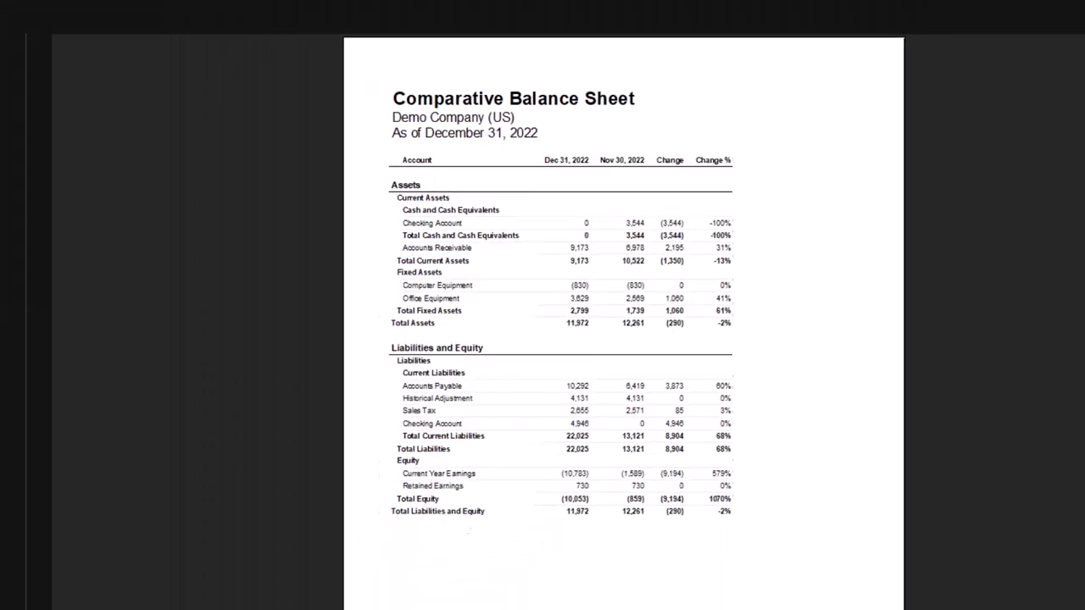
pyautogui.click(21, 49)
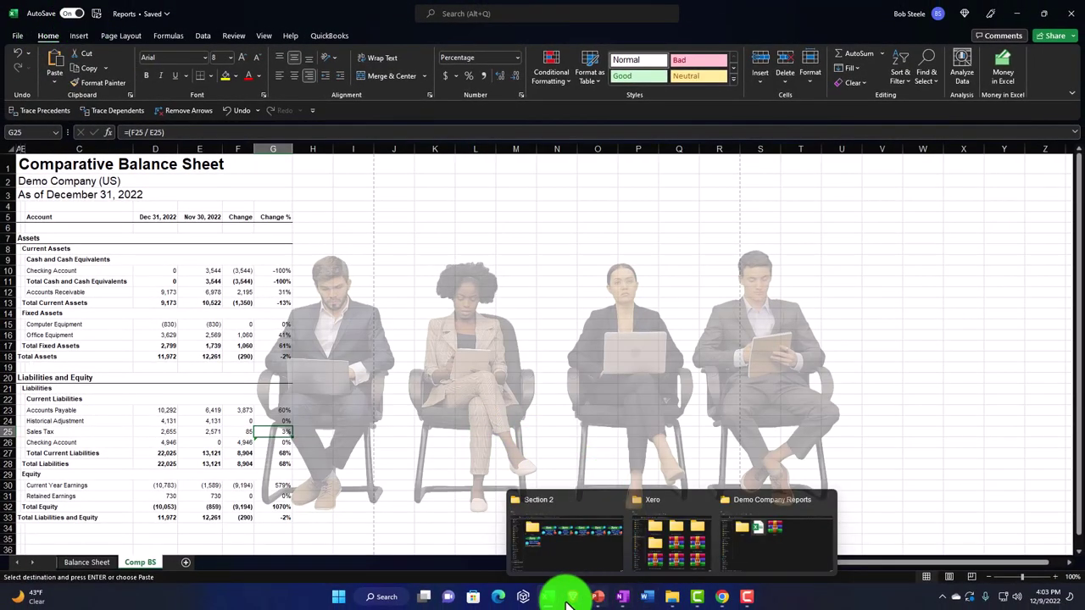
# Close the exported Demo Company Balance Sheet workbook without keeping its copied data on the clipboard.
pyautogui.moveTo(548, 597)
pyautogui.click(582, 553)
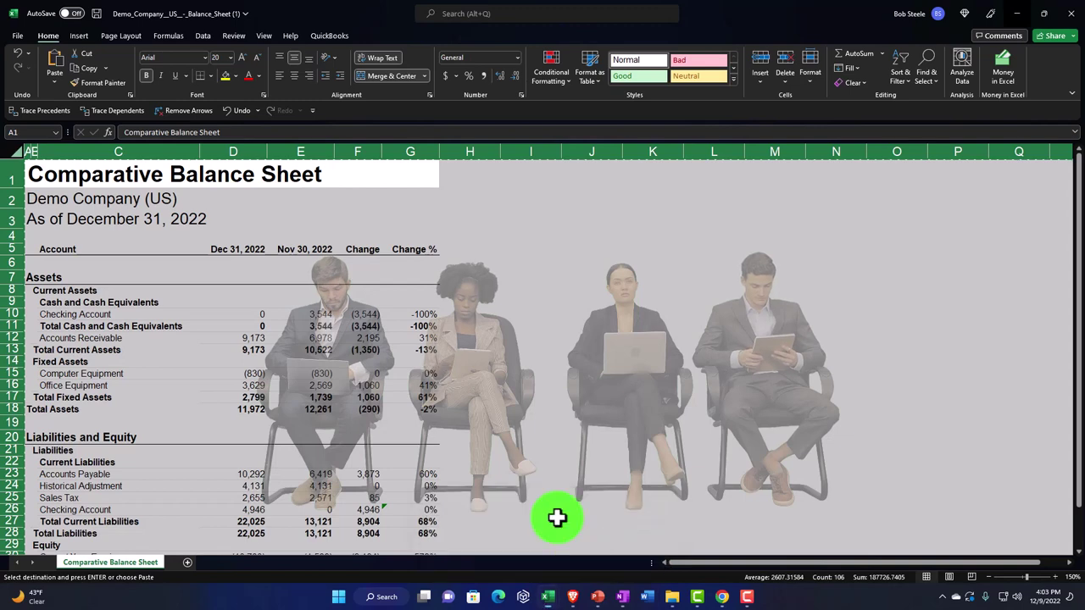
pyautogui.click(464, 380)
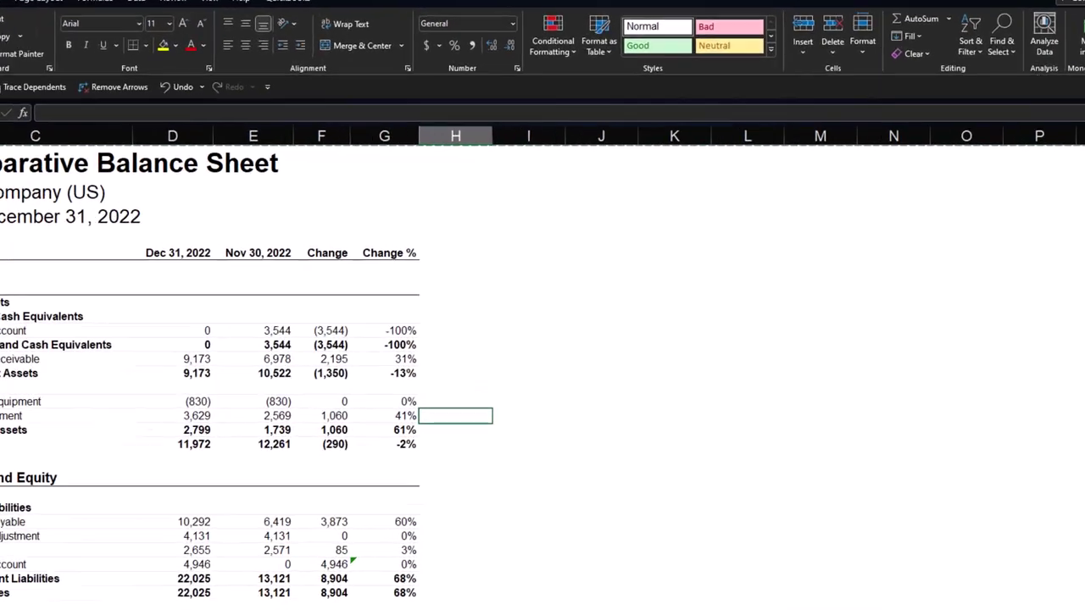
pyautogui.click(1067, 14)
pyautogui.click(555, 449)
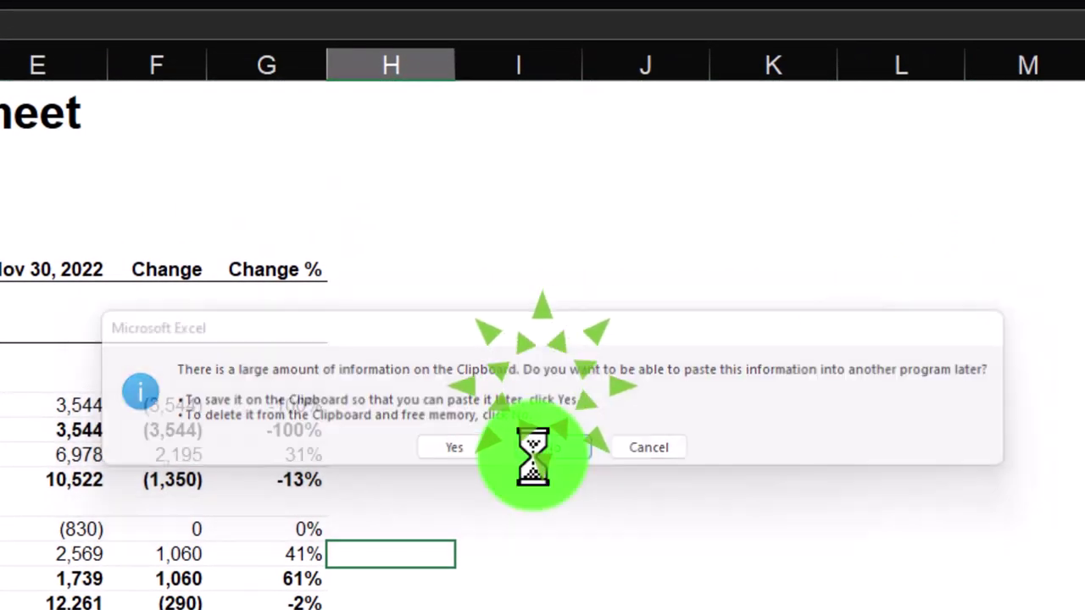
# Switch to Xero in Chrome, duplicate the Income Statement browser tab, and open a new Balance Sheet report in the duplicate.
pyautogui.moveTo(720, 598)
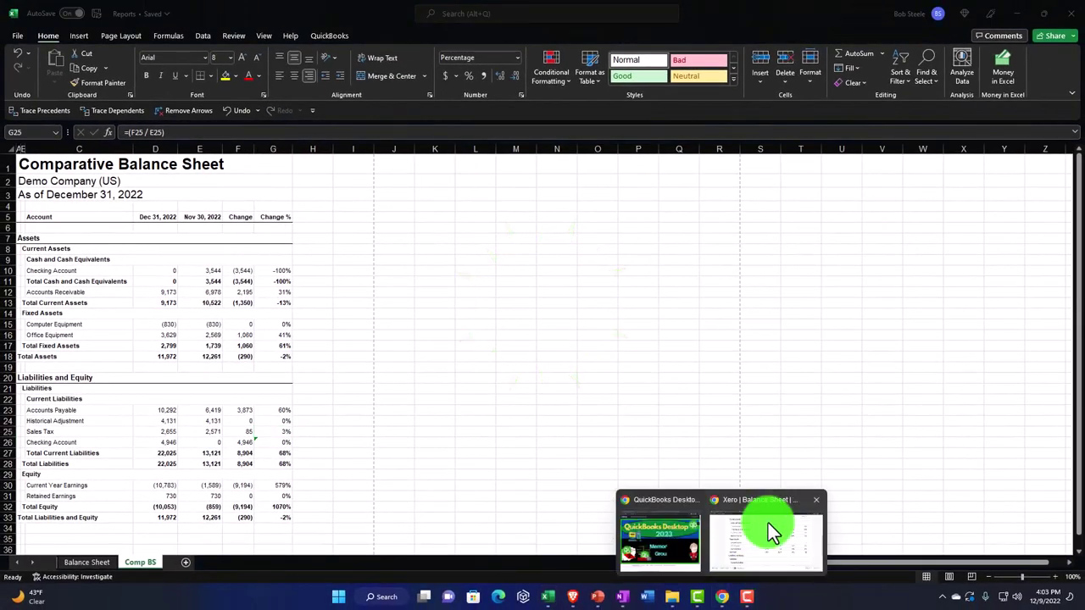
pyautogui.click(768, 523)
pyautogui.scroll(5, 407, 197)
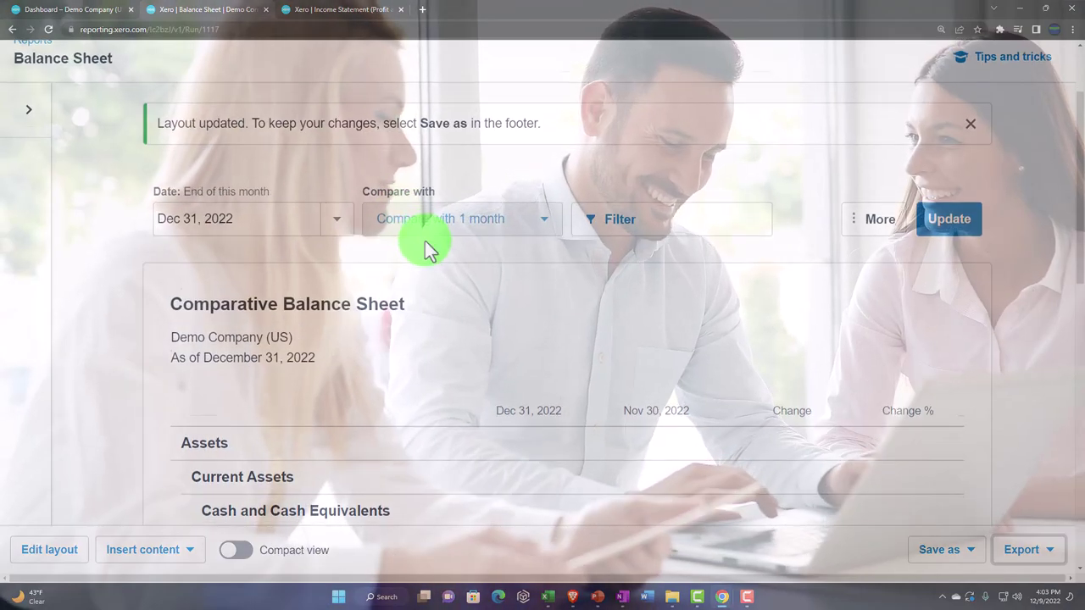
pyautogui.scroll(-3, 427, 241)
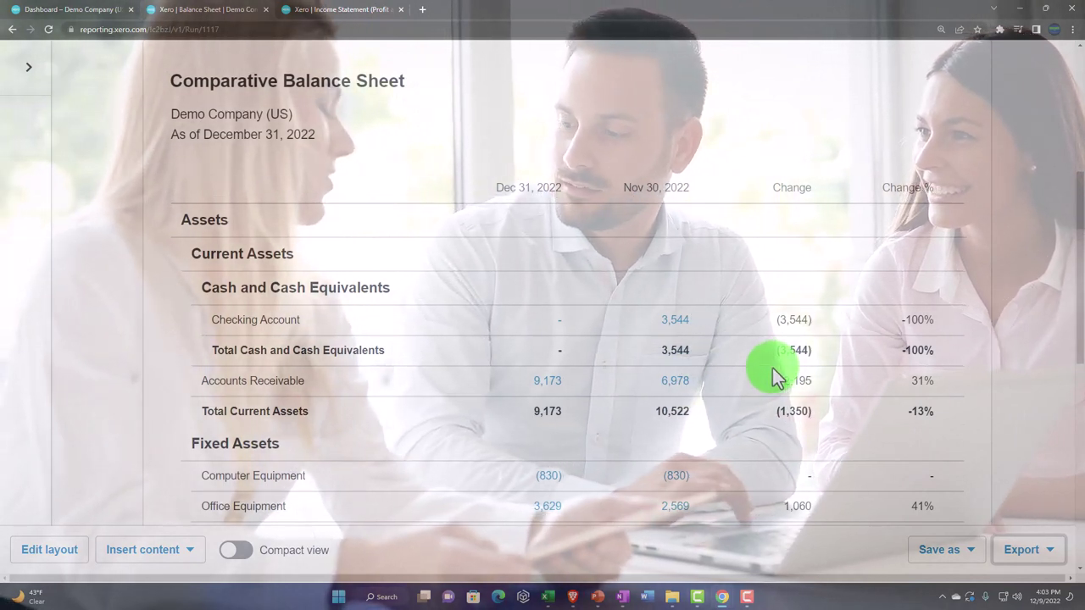
pyautogui.scroll(5, 746, 347)
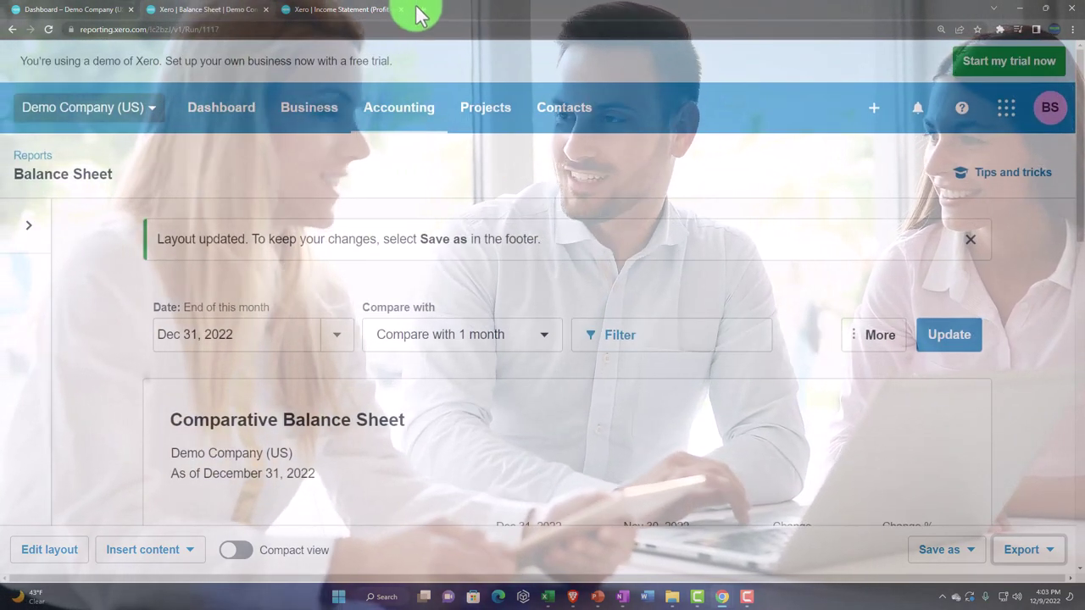
pyautogui.rightClick(366, 14)
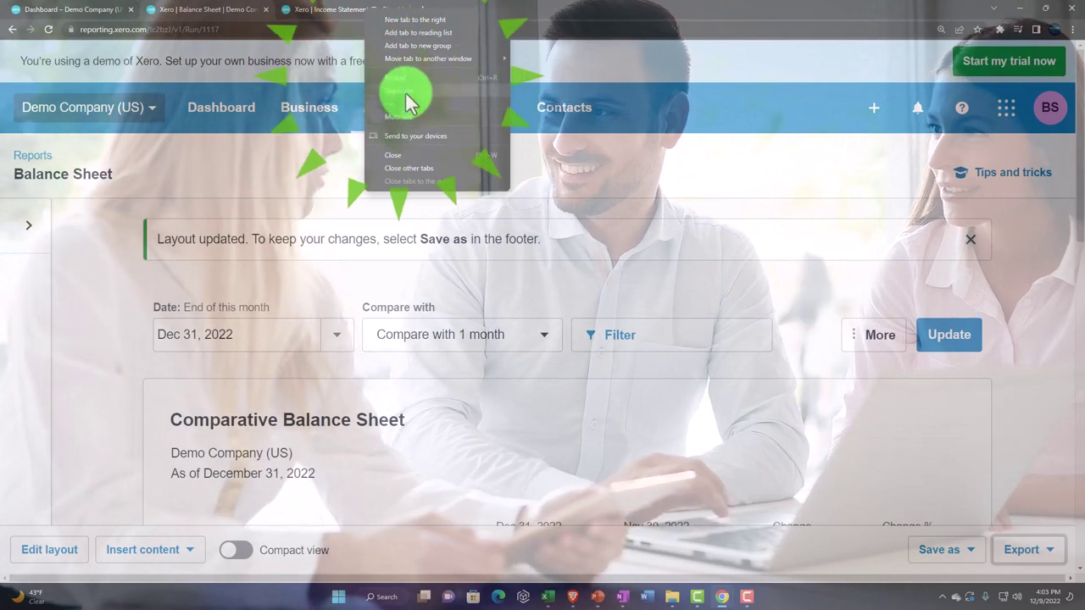
pyautogui.click(405, 91)
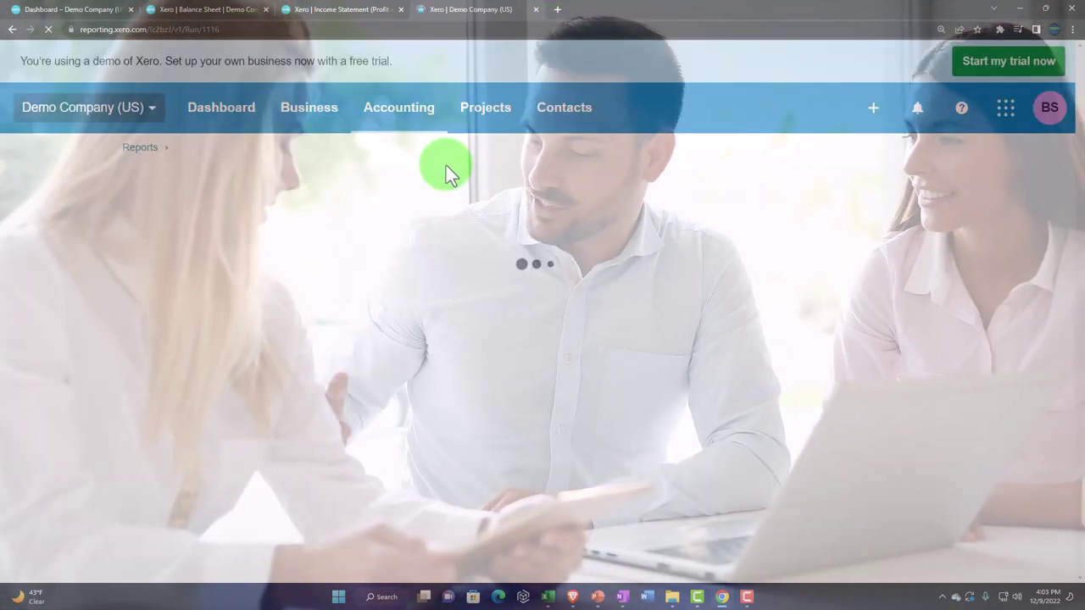
pyautogui.click(420, 119)
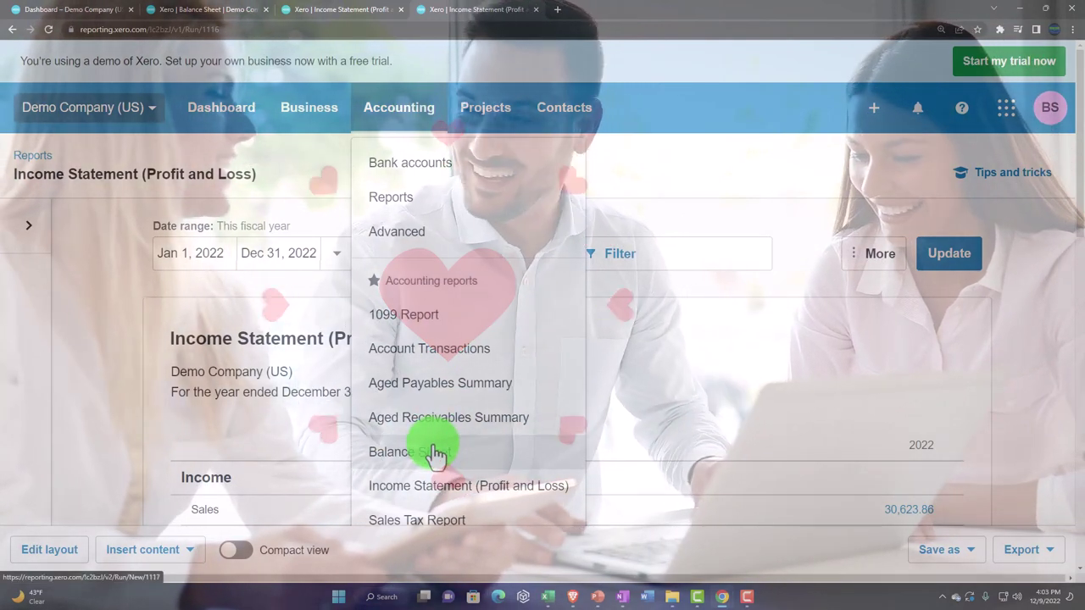
pyautogui.click(482, 462)
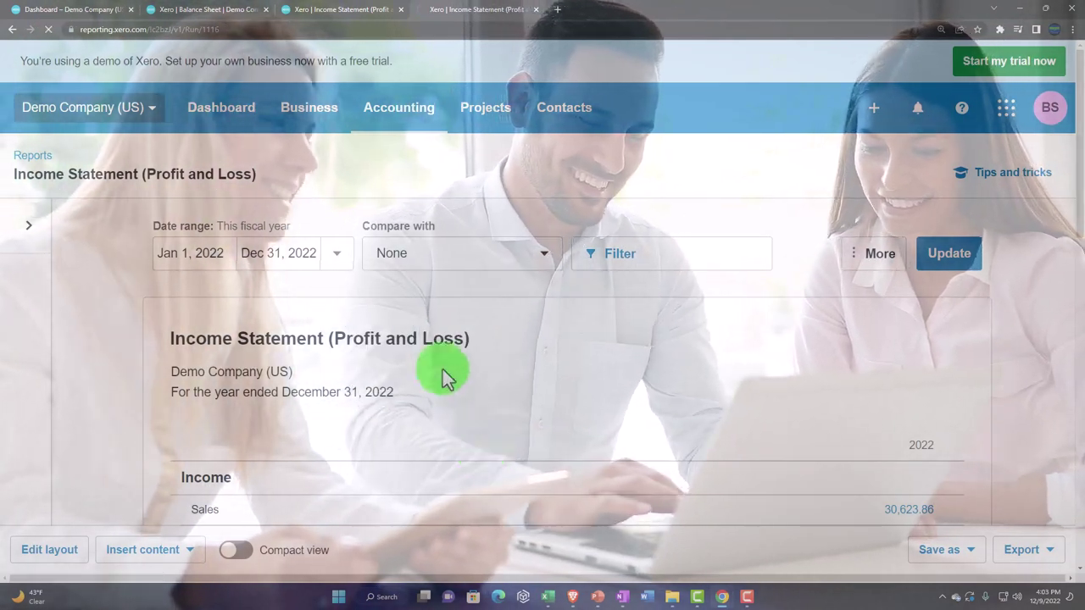
# Save the Comparative Balance Sheet as a custom report named 2 Comparative Balance Sheet.
pyautogui.click(212, 10)
pyautogui.scroll(-3, 709, 450)
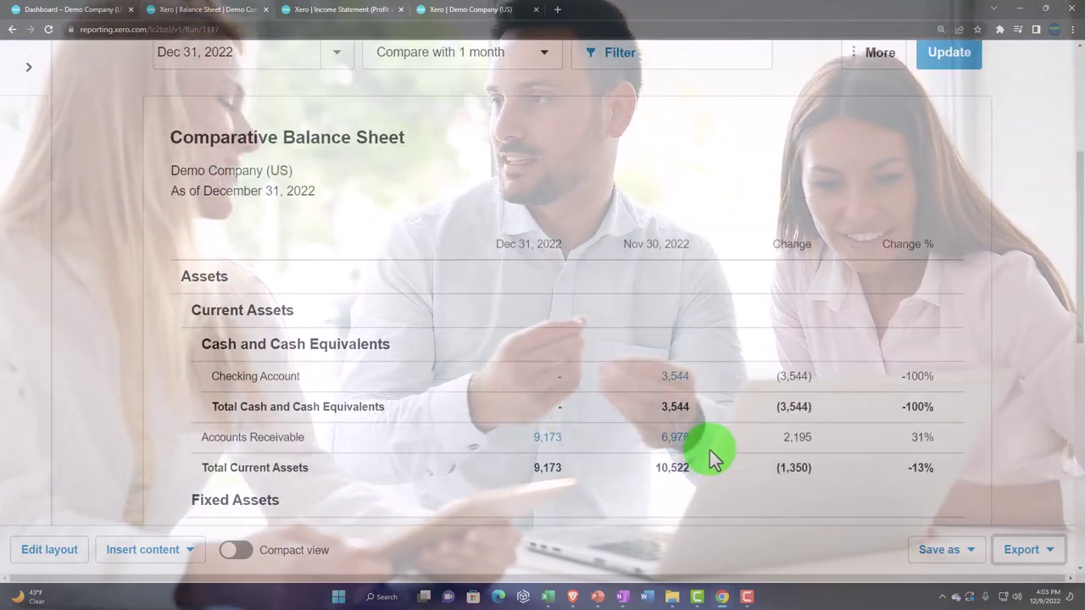
pyautogui.scroll(-7, 710, 450)
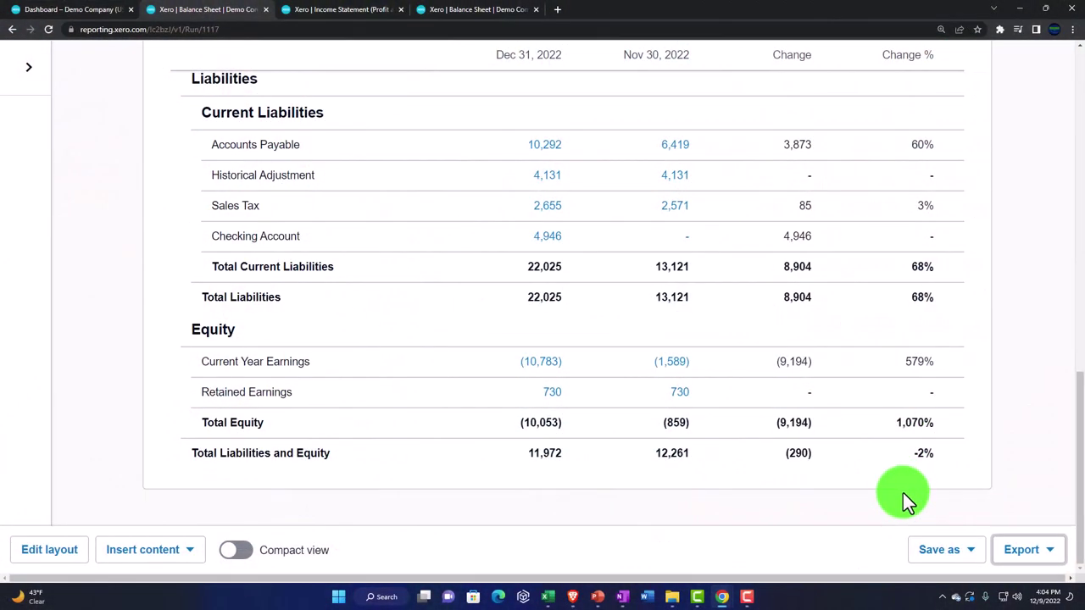
pyautogui.click(961, 550)
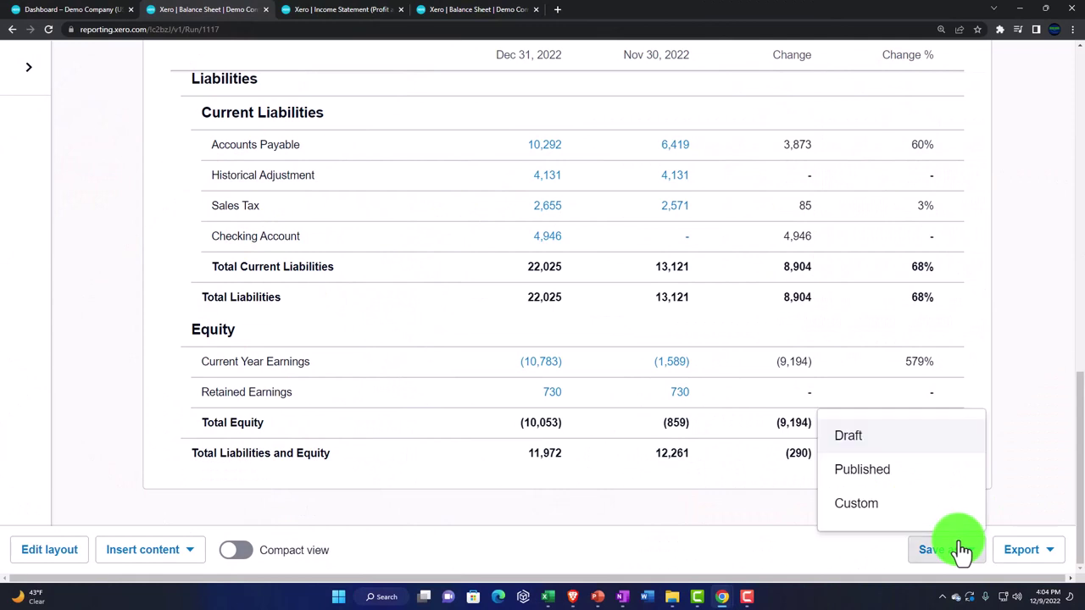
pyautogui.click(873, 508)
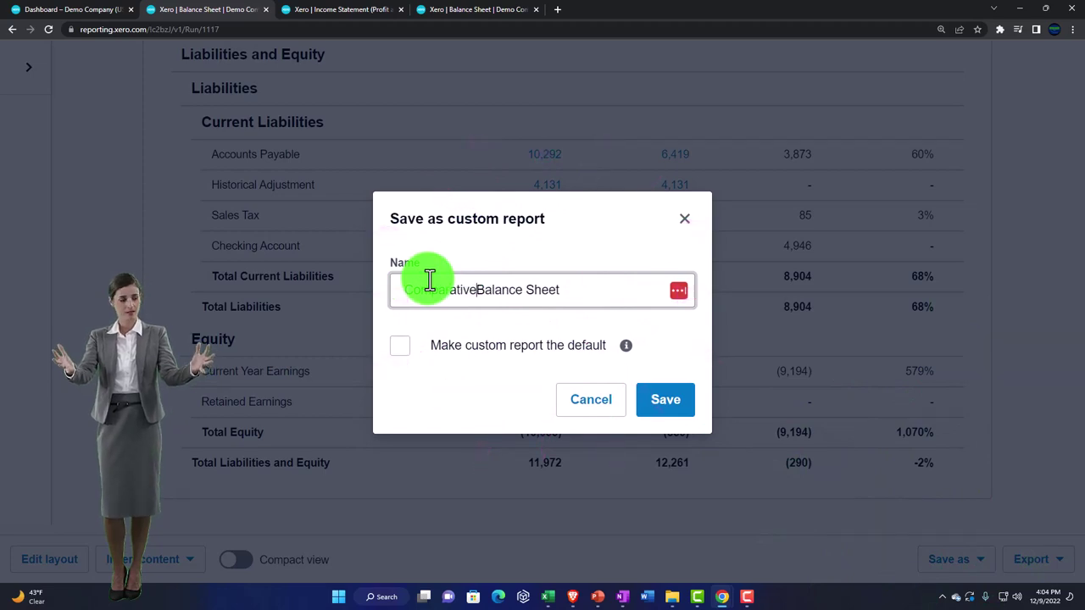
pyautogui.press('Home')
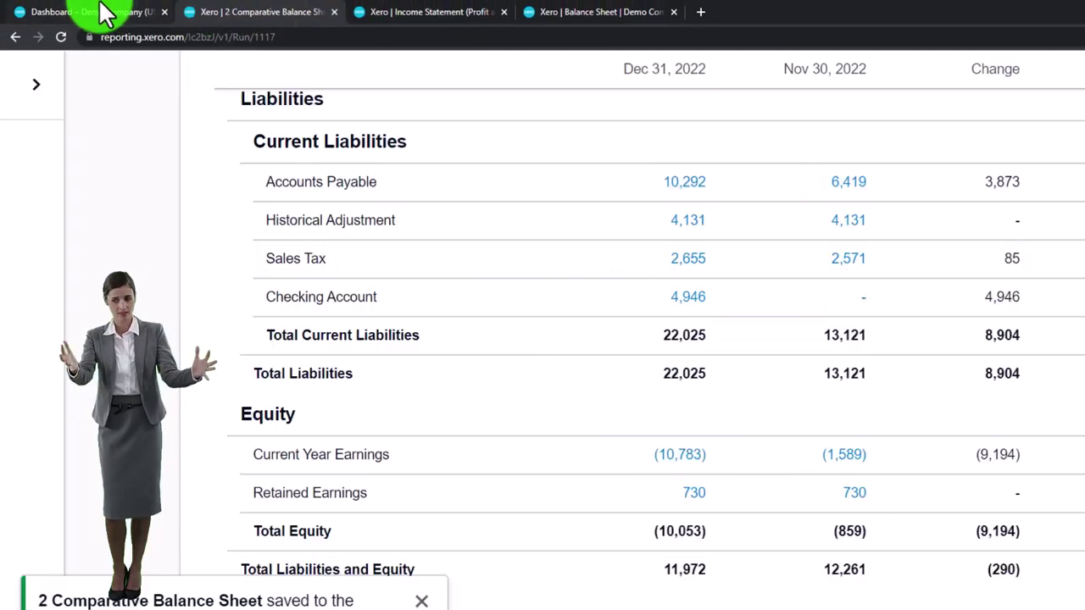
# Go from the Demo Company dashboard to the Reports page and view the list of custom reports.
pyautogui.click(102, 13)
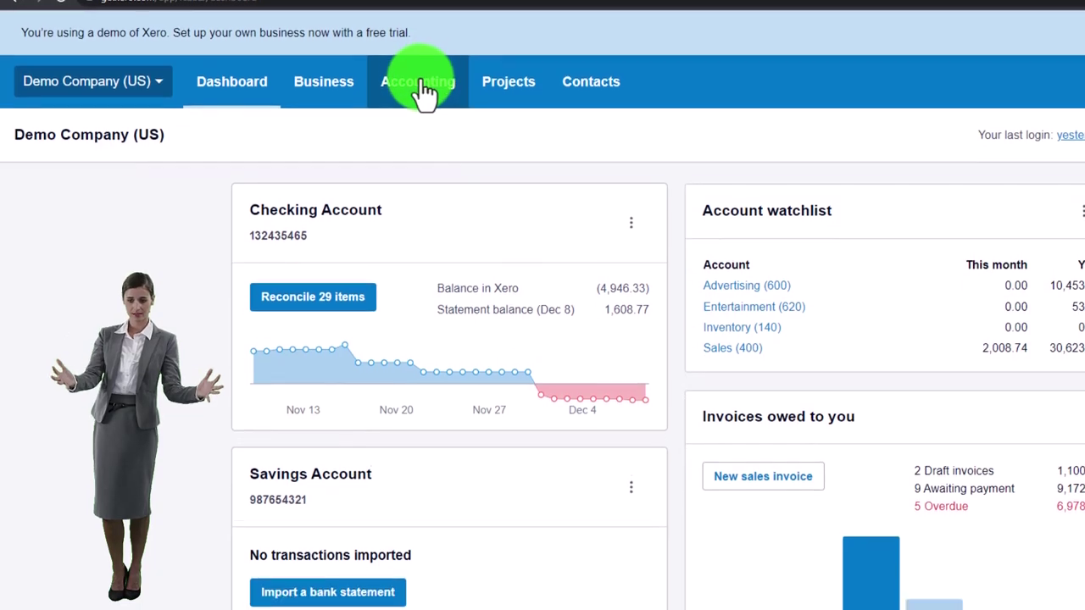
pyautogui.click(422, 127)
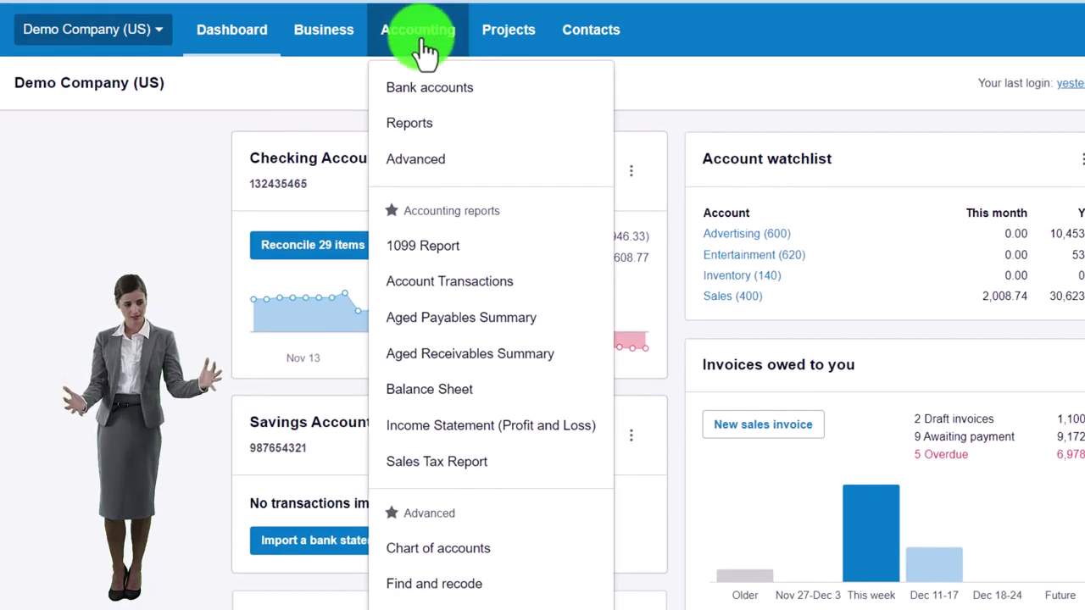
pyautogui.click(447, 135)
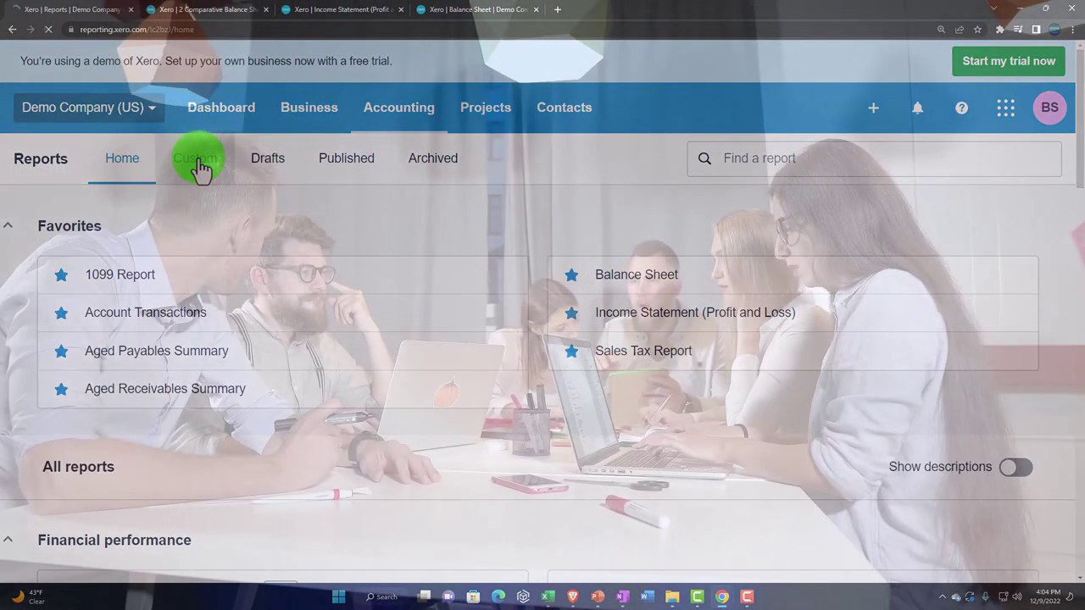
pyautogui.click(201, 169)
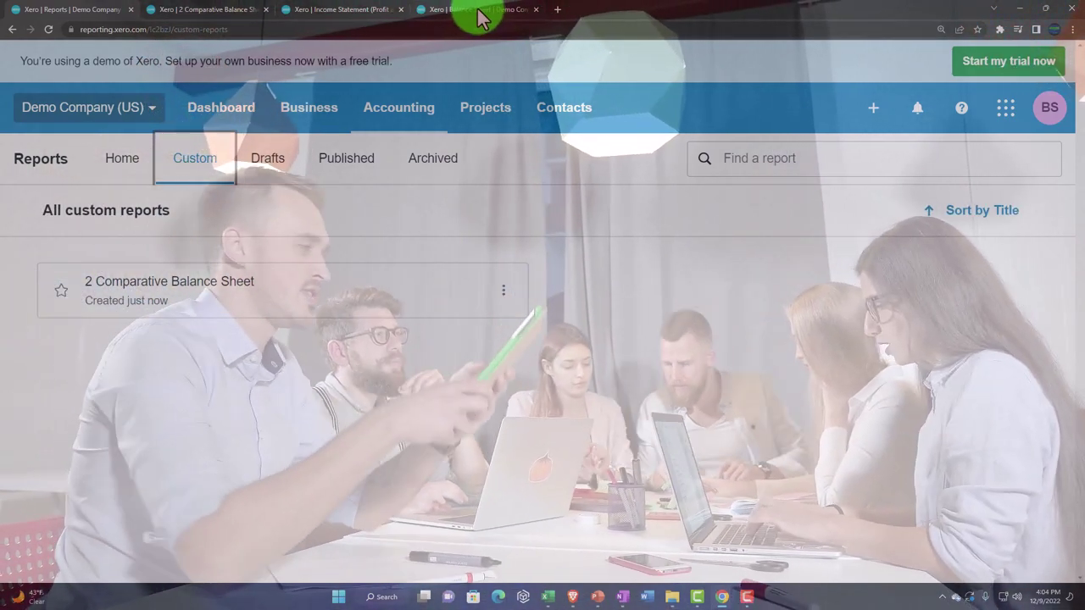
# Run the new Balance Sheet report as of Dec 31, 2022 with decimals turned off.
pyautogui.click(480, 12)
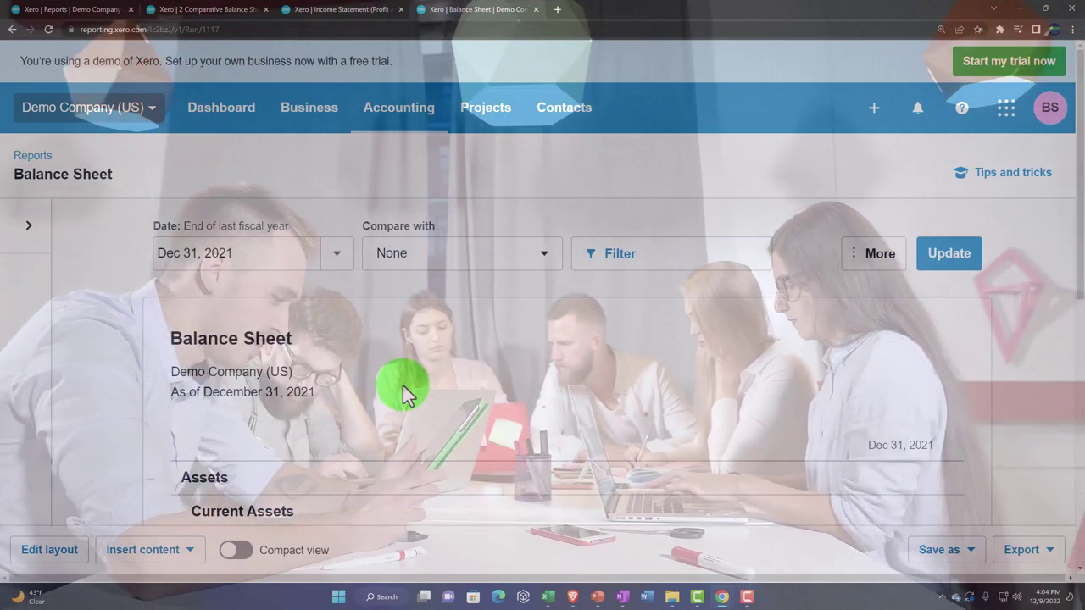
pyautogui.scroll(-2, 405, 392)
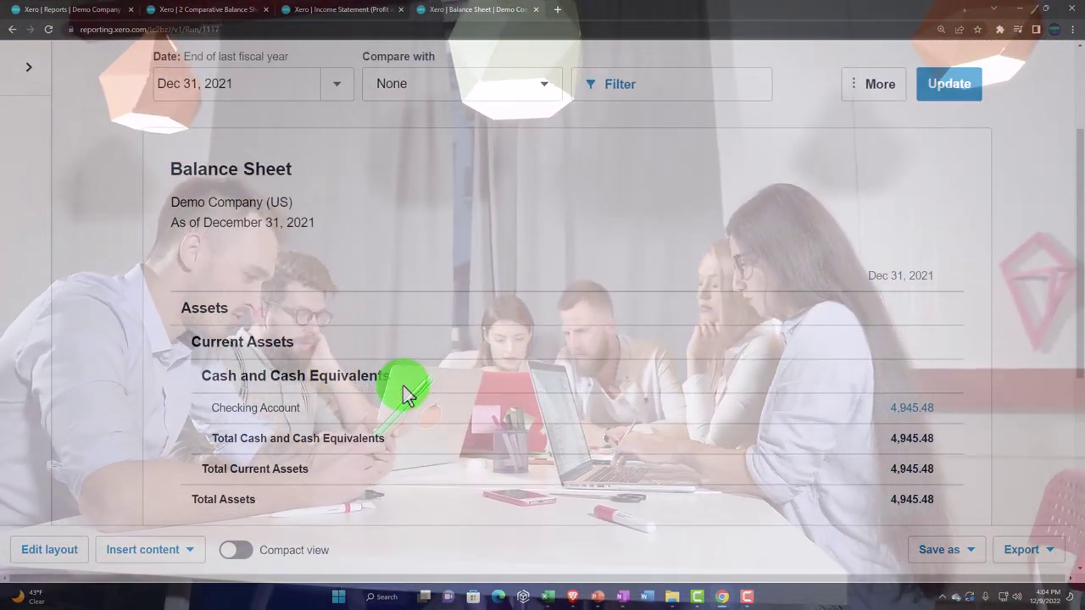
pyautogui.scroll(2, 352, 244)
pyautogui.click(340, 210)
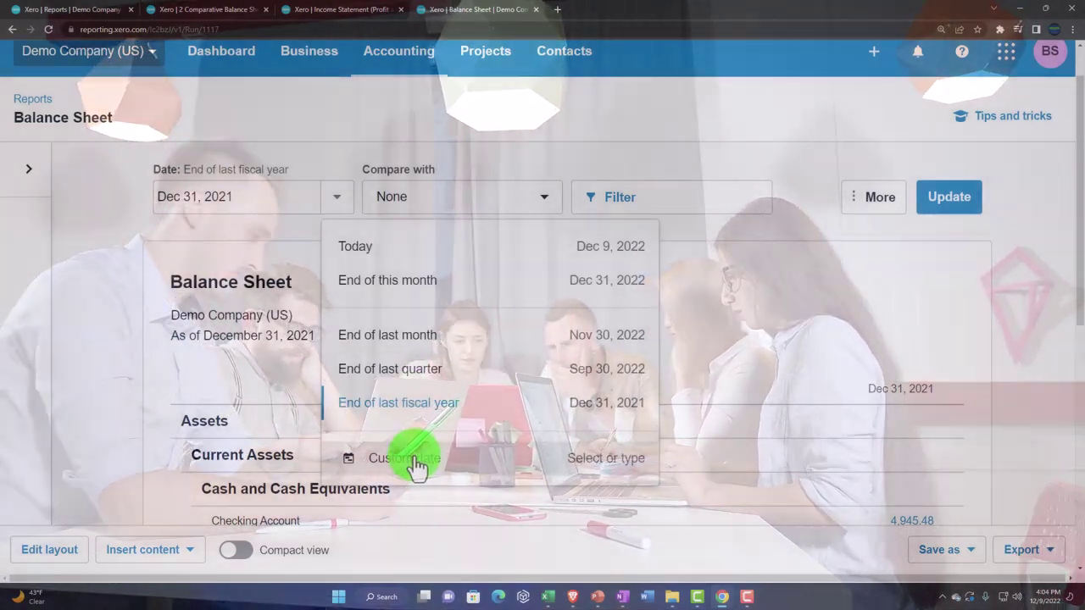
pyautogui.click(417, 466)
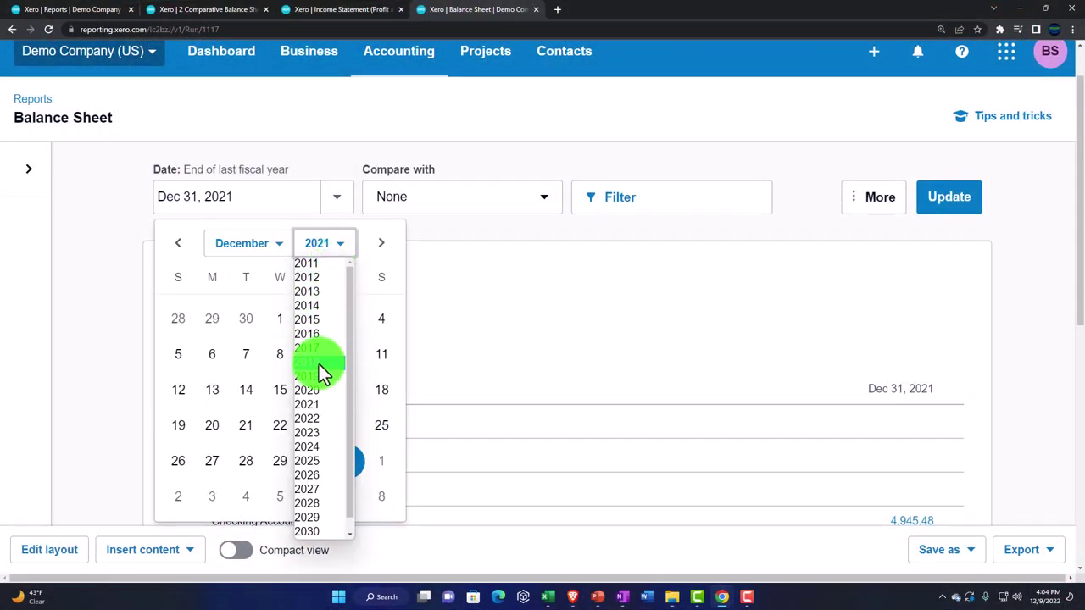
pyautogui.click(378, 462)
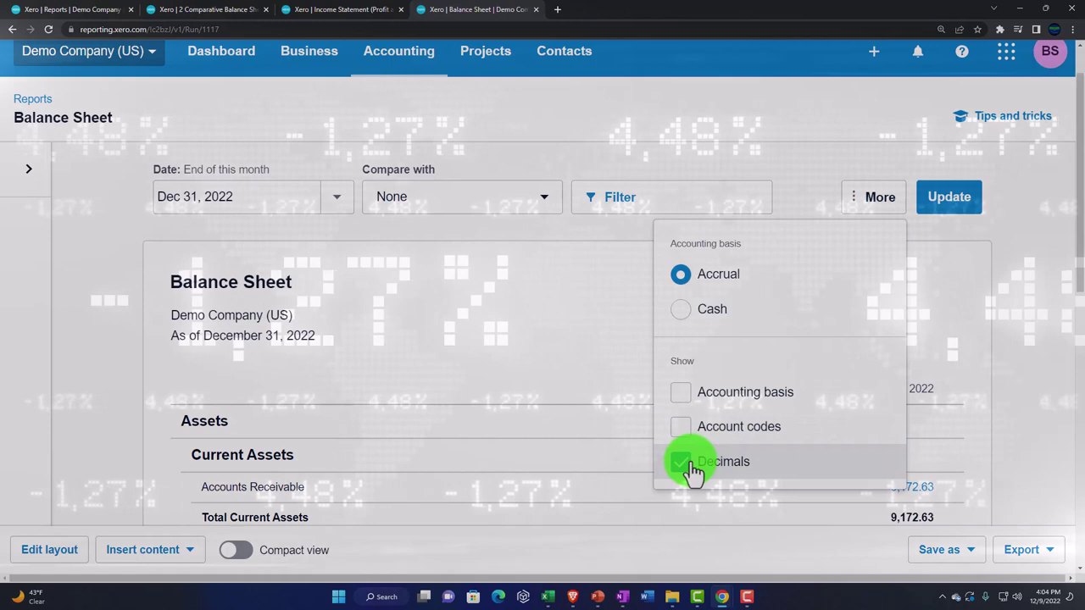
pyautogui.click(690, 468)
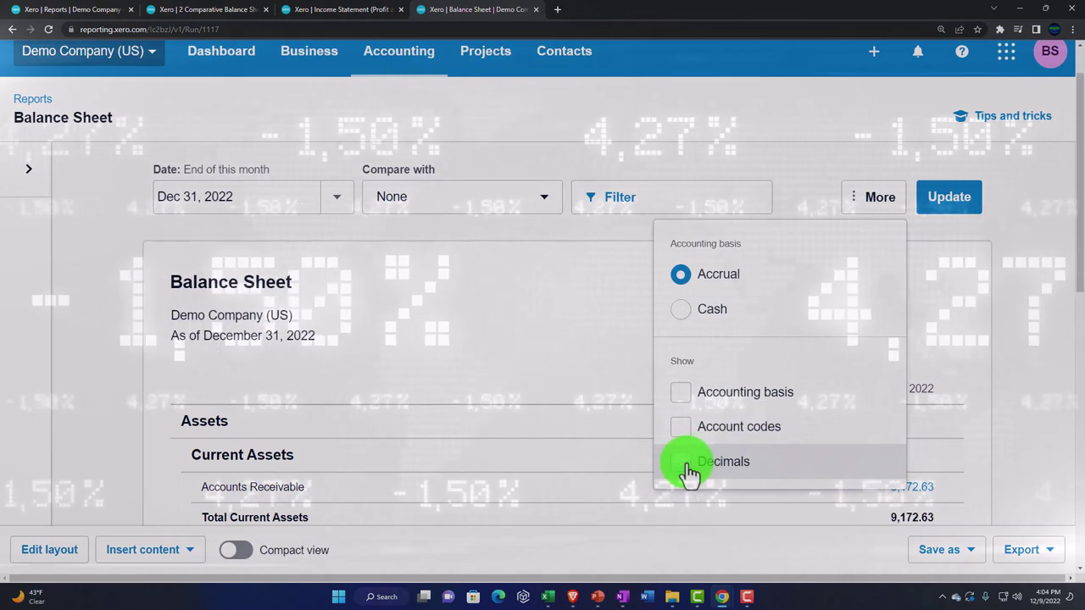
pyautogui.click(933, 204)
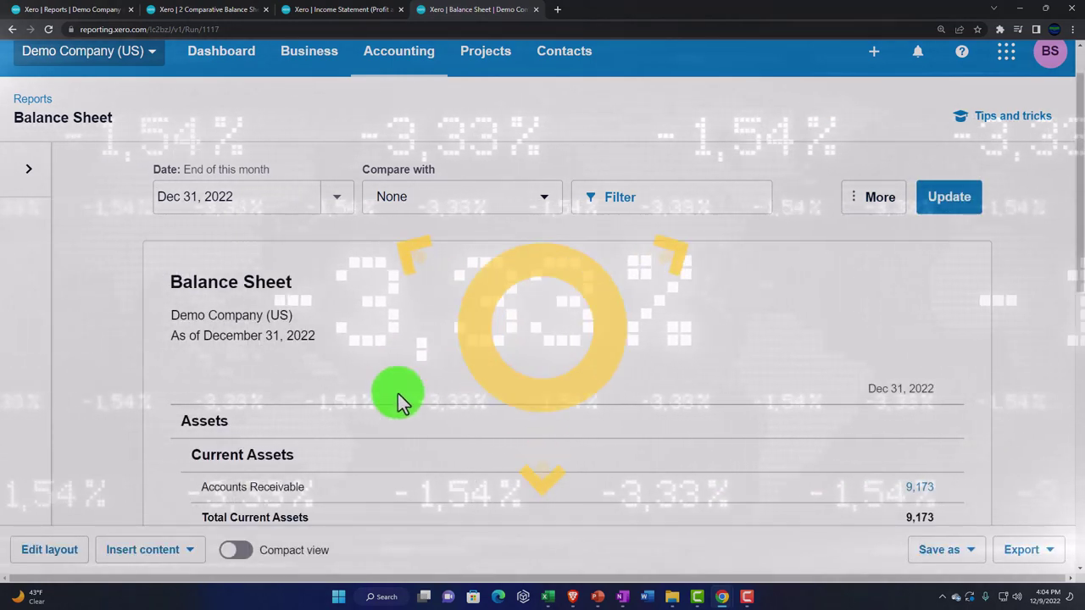
# Add a percentage column to the Balance Sheet layout showing 31 Dec 2022 as a percentage of Assets, and update the layout.
pyautogui.click(68, 552)
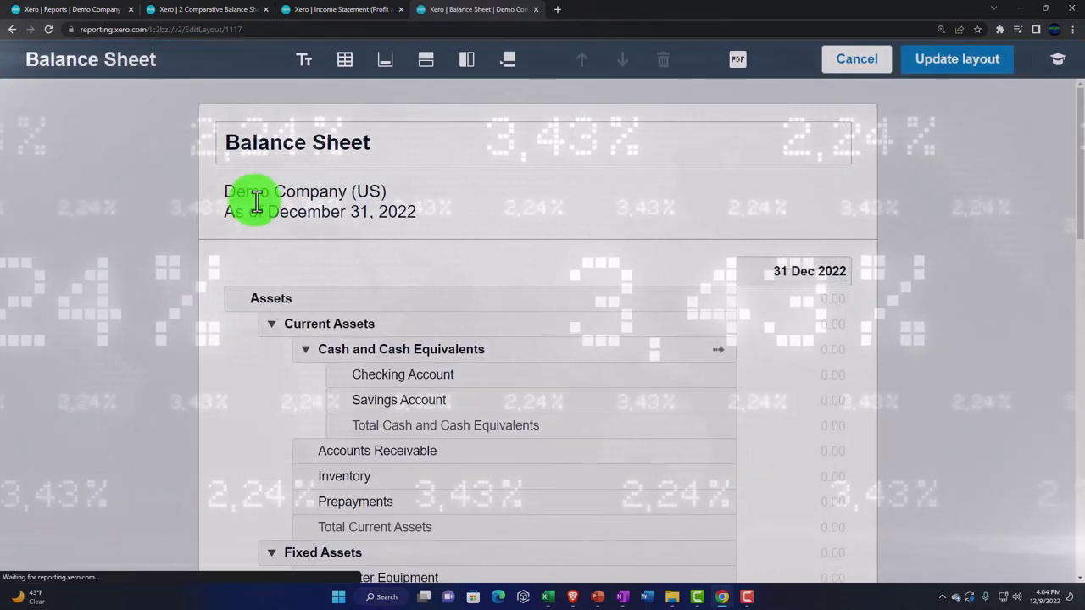
pyautogui.click(466, 66)
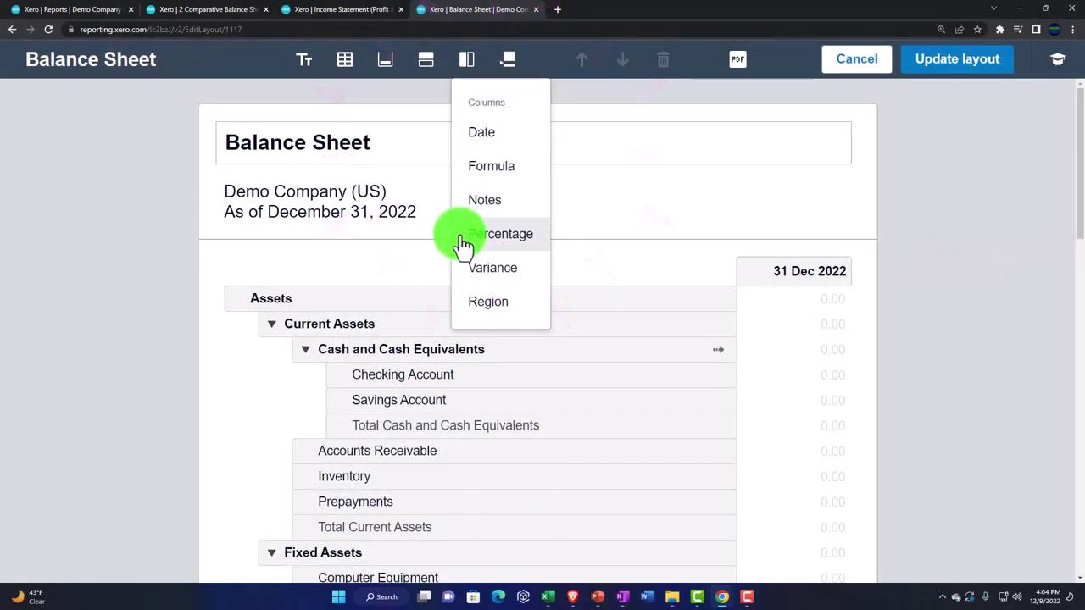
pyautogui.click(480, 241)
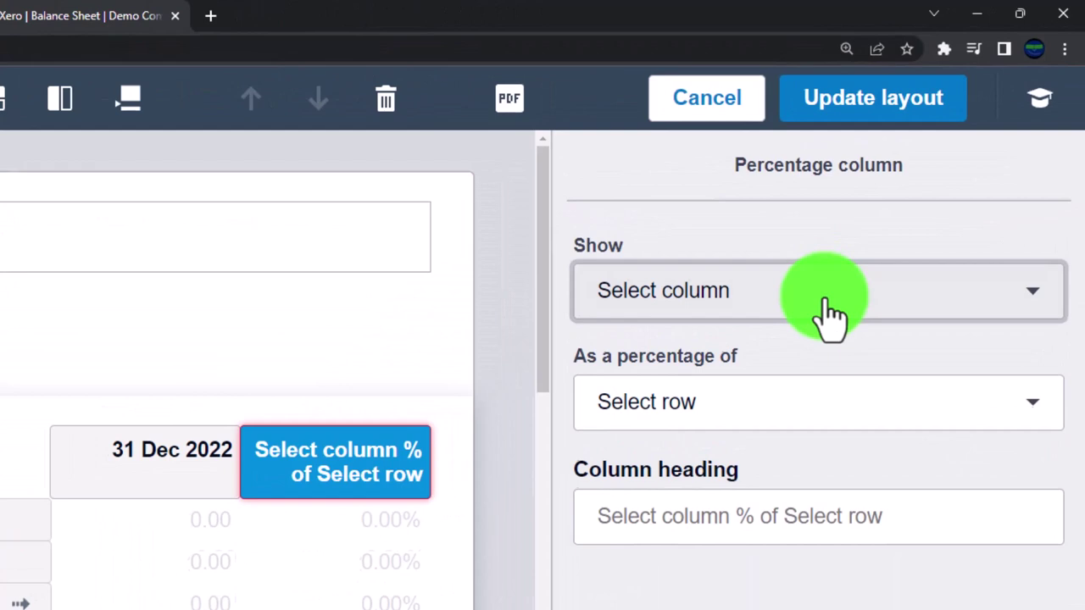
pyautogui.click(928, 183)
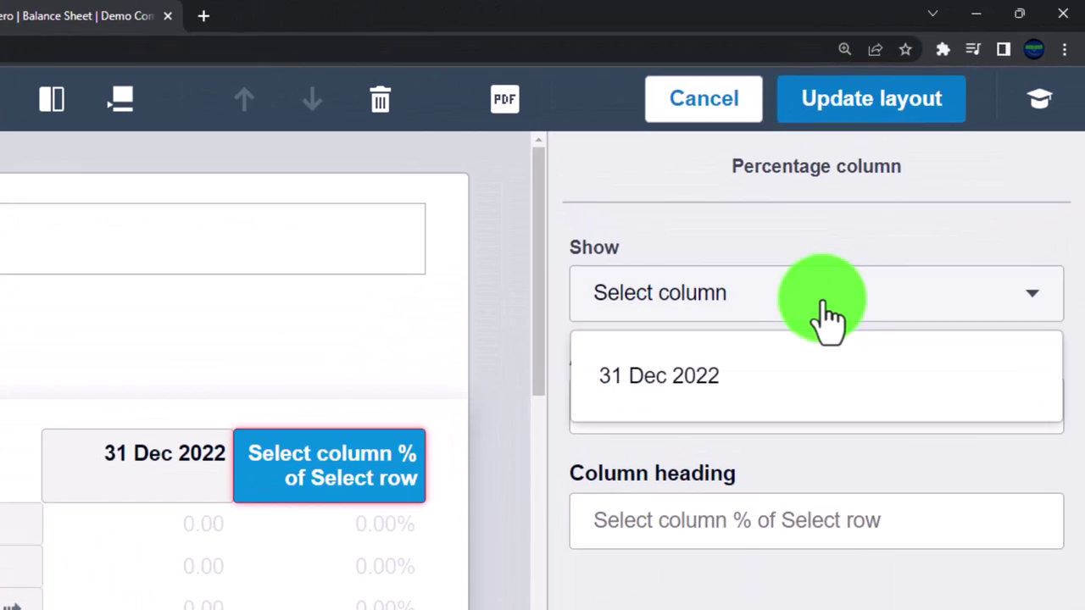
pyautogui.click(775, 387)
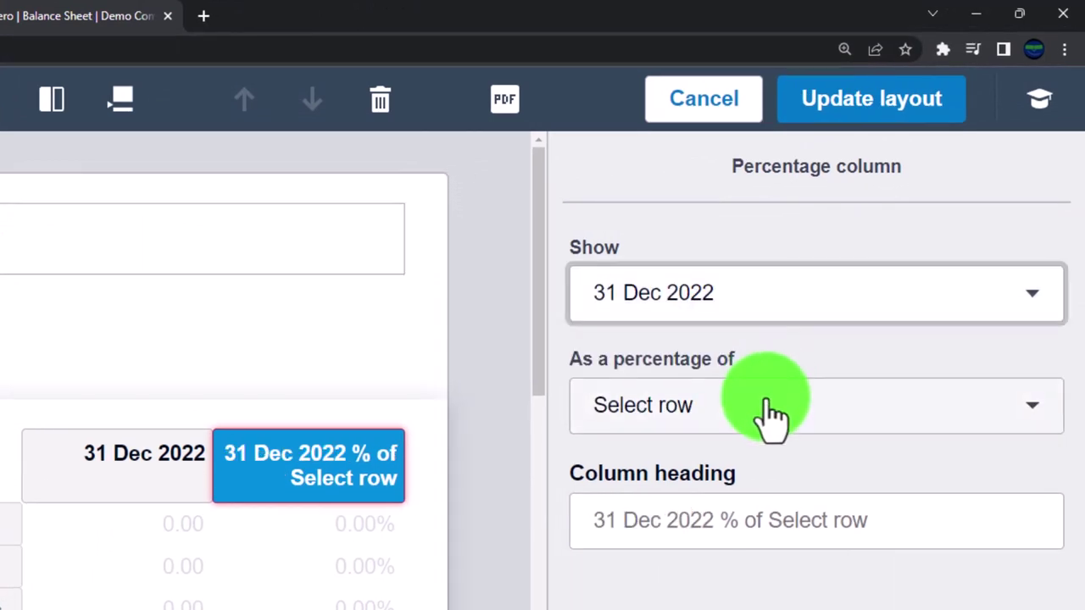
pyautogui.click(771, 408)
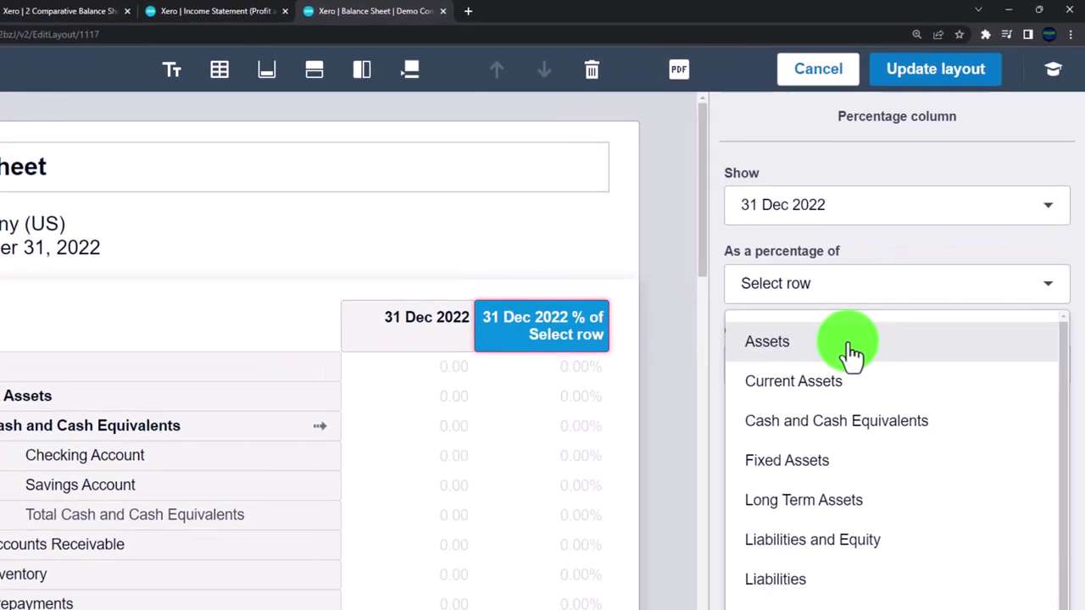
pyautogui.click(852, 356)
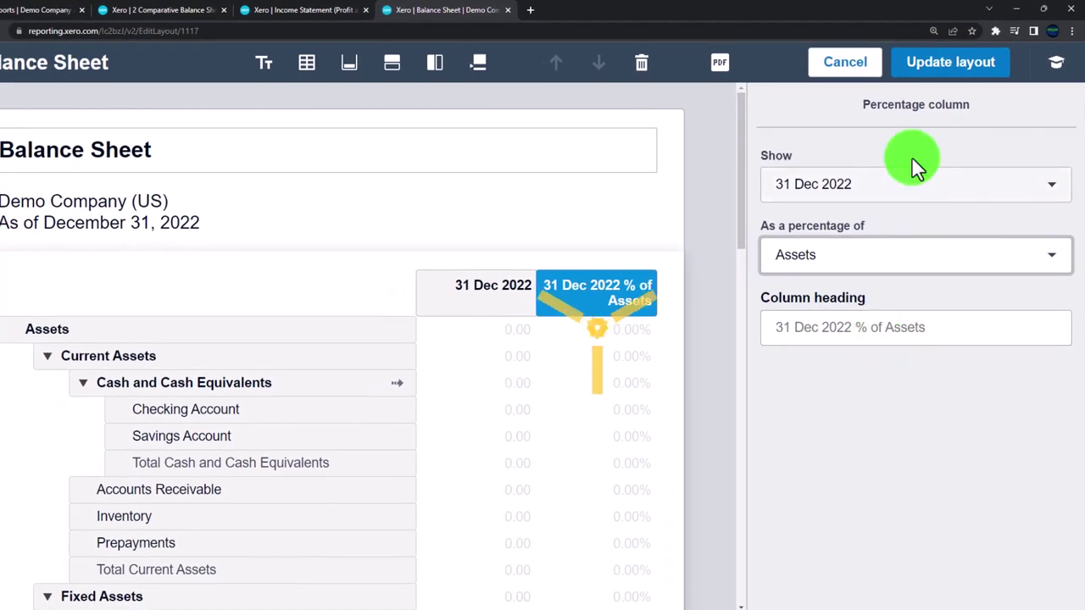
pyautogui.click(932, 78)
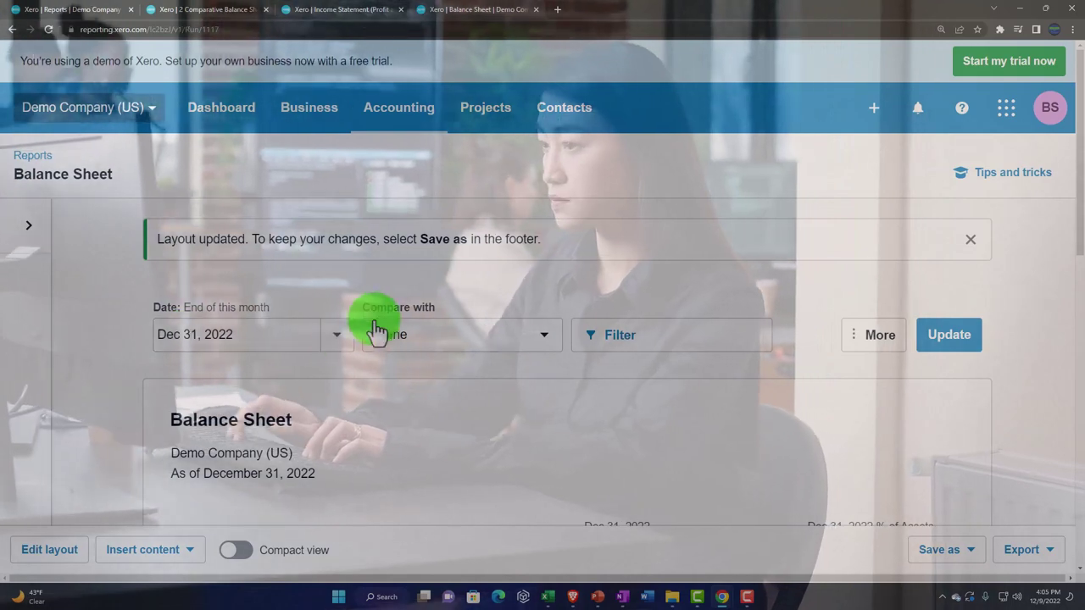
# Change the report title to Vertical Analisys Balance Sheet.
pyautogui.scroll(-2, 480, 347)
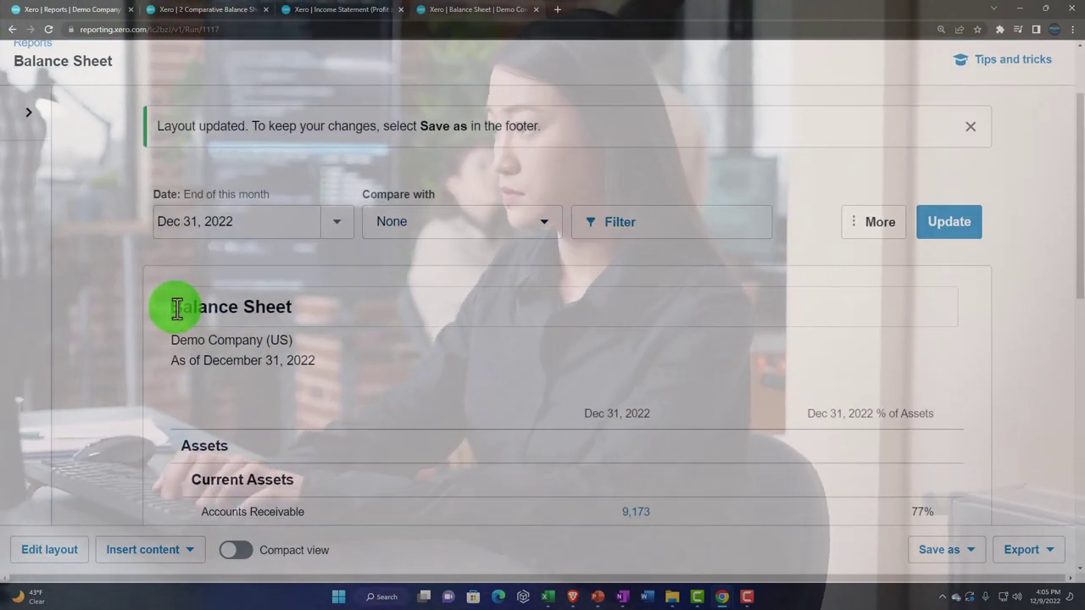
pyautogui.click(175, 308)
pyautogui.scroll(-2, 187, 346)
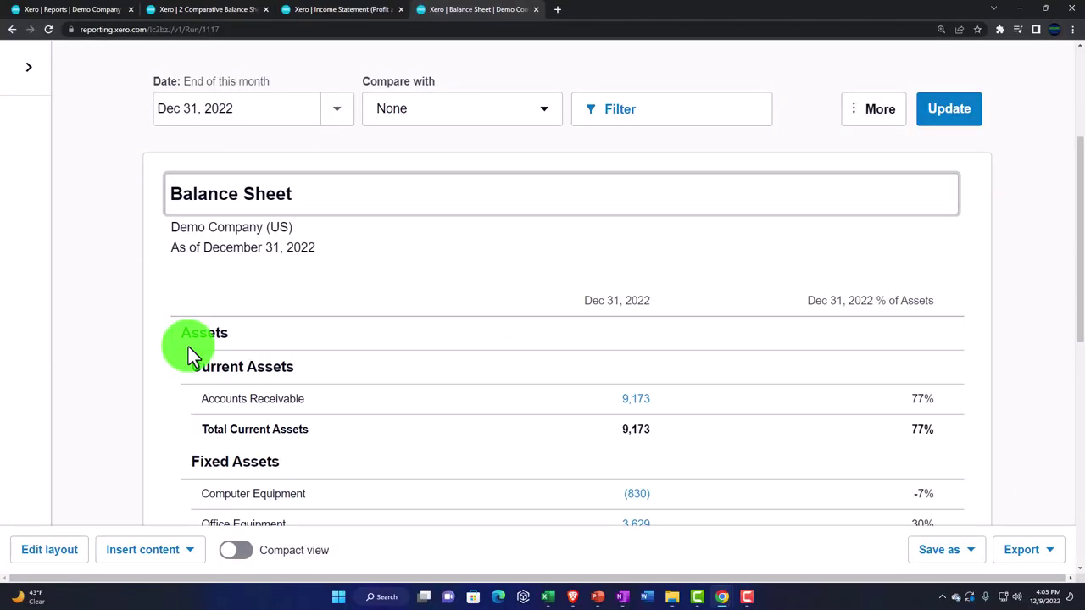
pyautogui.write('Vertical Analisys')
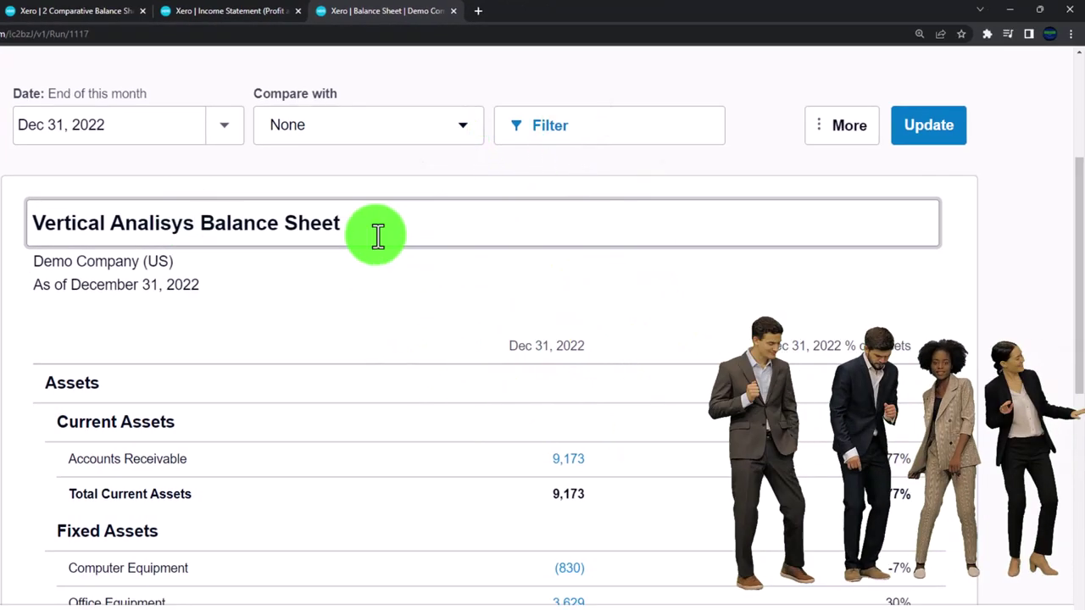
# Save the report as a custom report named 2 Vertical Analysis Balance Sheet, correcting the spelling of Analysis in the name.
pyautogui.scroll(-10, 312, 354)
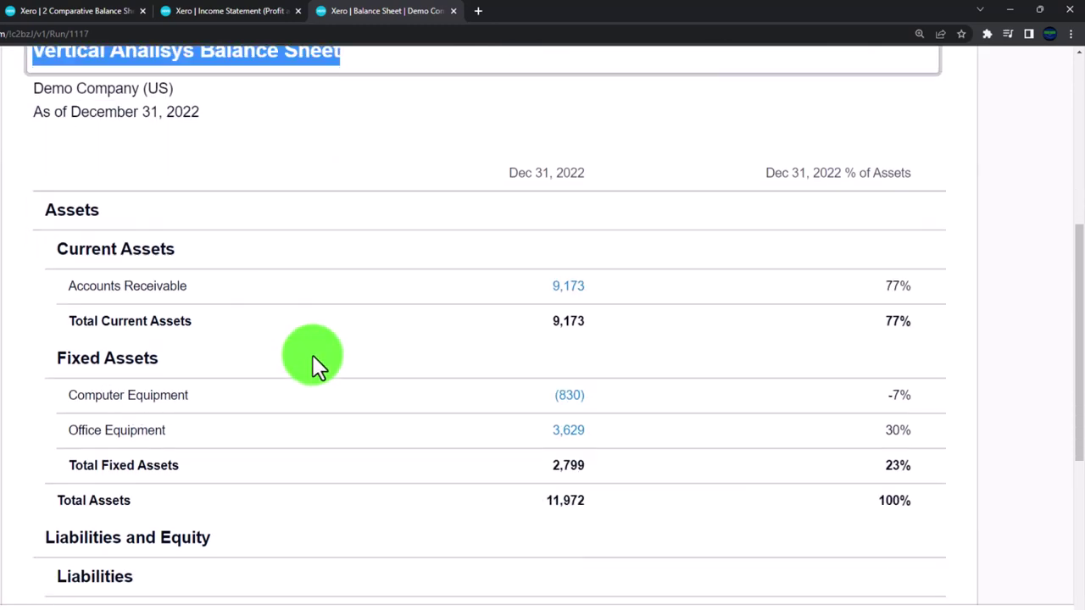
pyautogui.click(827, 487)
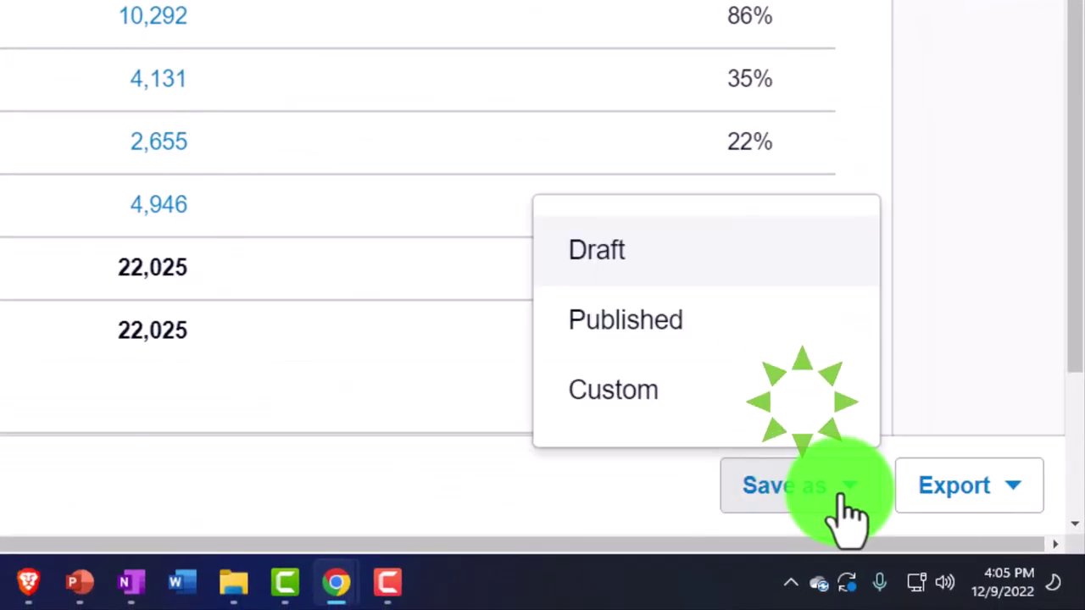
pyautogui.click(669, 395)
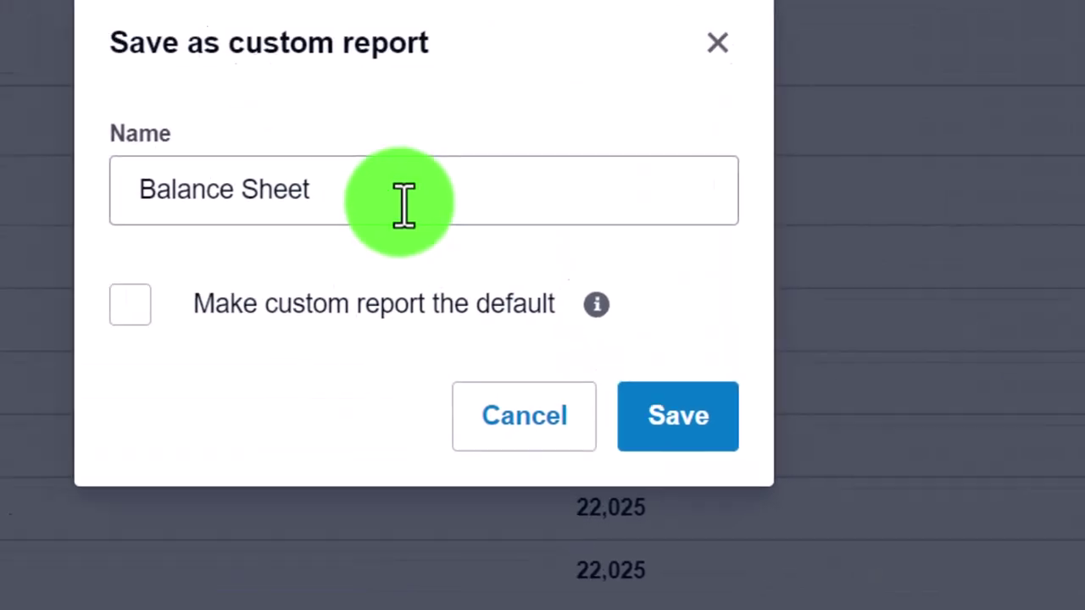
pyautogui.moveTo(404, 204); pyautogui.dragTo(82, 178)
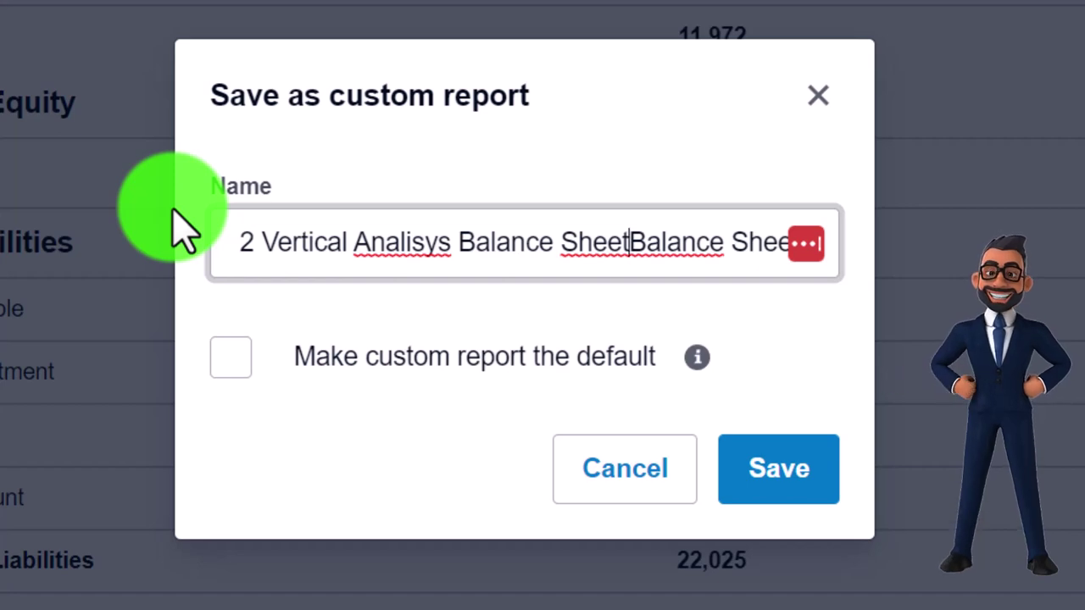
pyautogui.press('Delete')
pyautogui.press('Delete')
pyautogui.press('Delete')
pyautogui.press('Delete')
pyautogui.press('Delete')
pyautogui.press('Delete')
pyautogui.press('Delete')
pyautogui.press('Delete')
pyautogui.press('Delete')
pyautogui.press('Delete')
pyautogui.press('Delete')
pyautogui.press('Delete')
pyautogui.press('Delete')
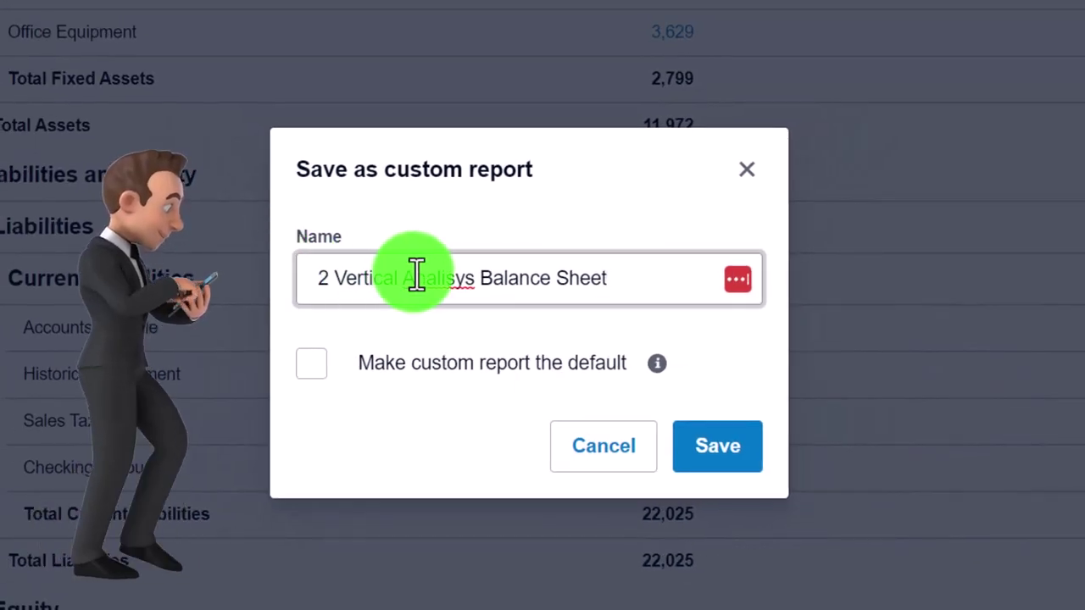
pyautogui.rightClick(440, 276)
pyautogui.click(475, 293)
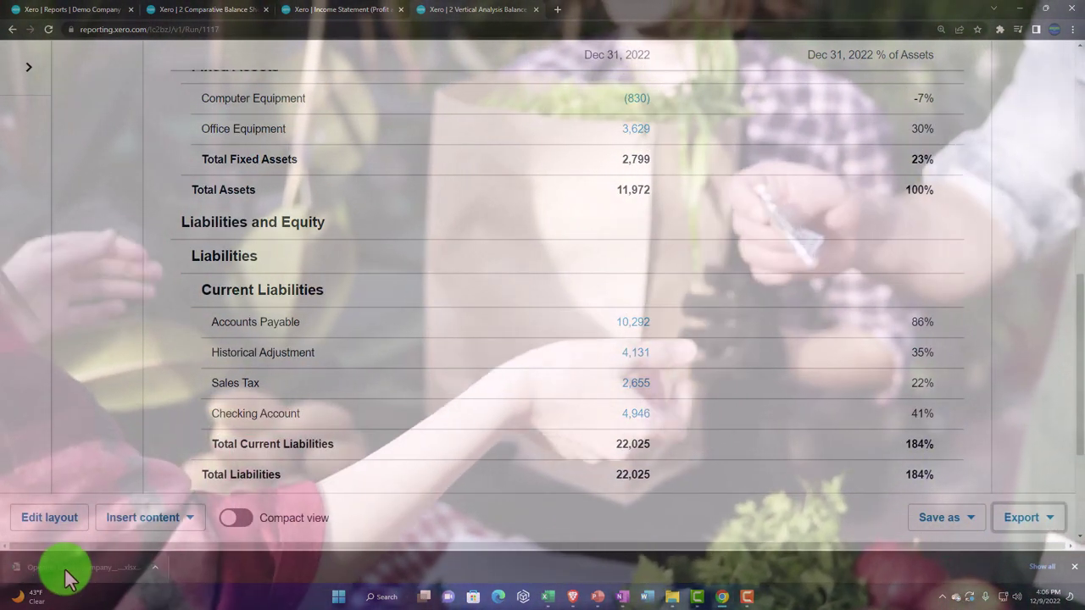
# Open the downloaded Vertical Analysis Balance Sheet export in Excel, enable editing, and copy the whole worksheet.
pyautogui.click(67, 574)
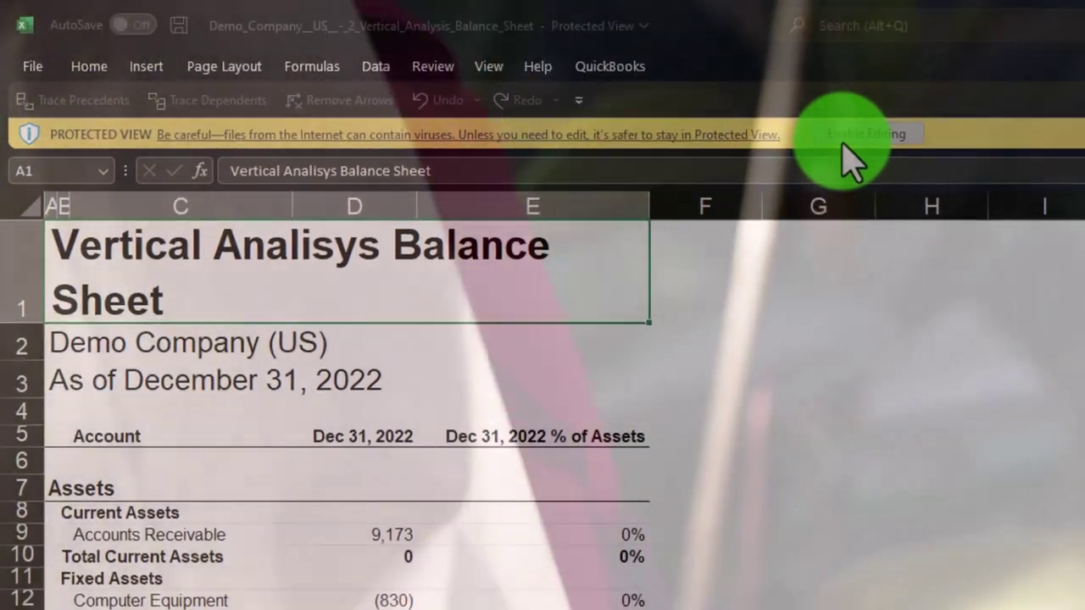
pyautogui.click(843, 143)
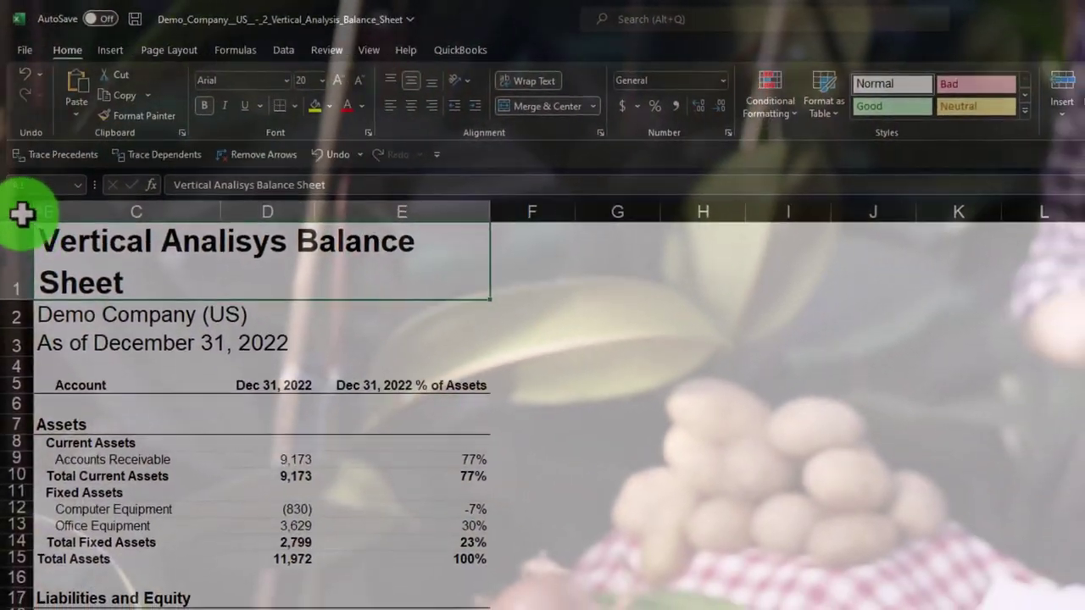
pyautogui.click(22, 214)
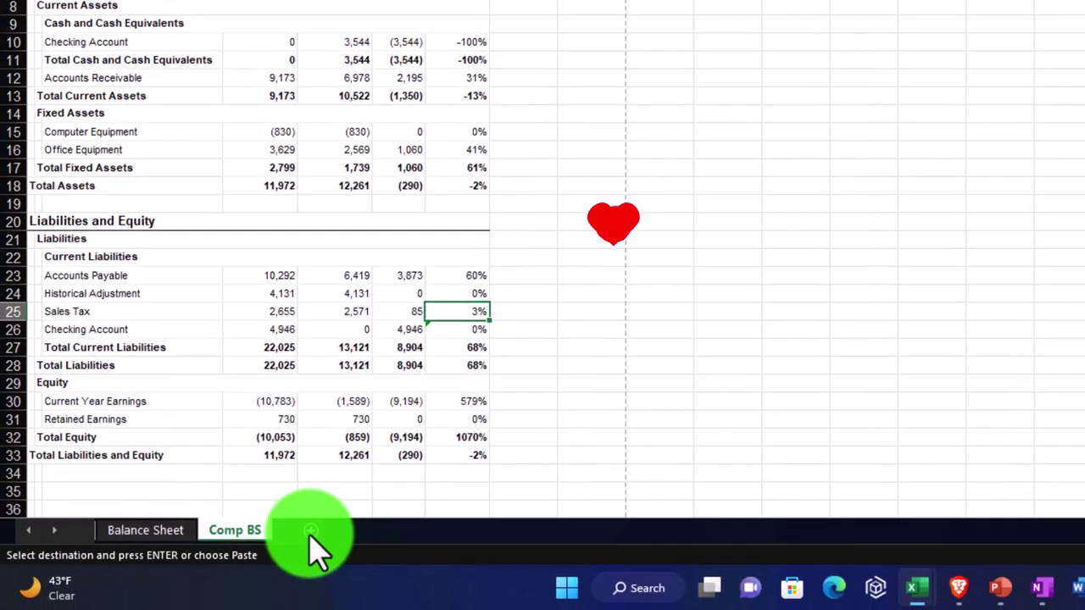
# Add a worksheet after Comp BS in the Reports workbook, paste the copied report into it, and name it Vert BS.
pyautogui.click(310, 533)
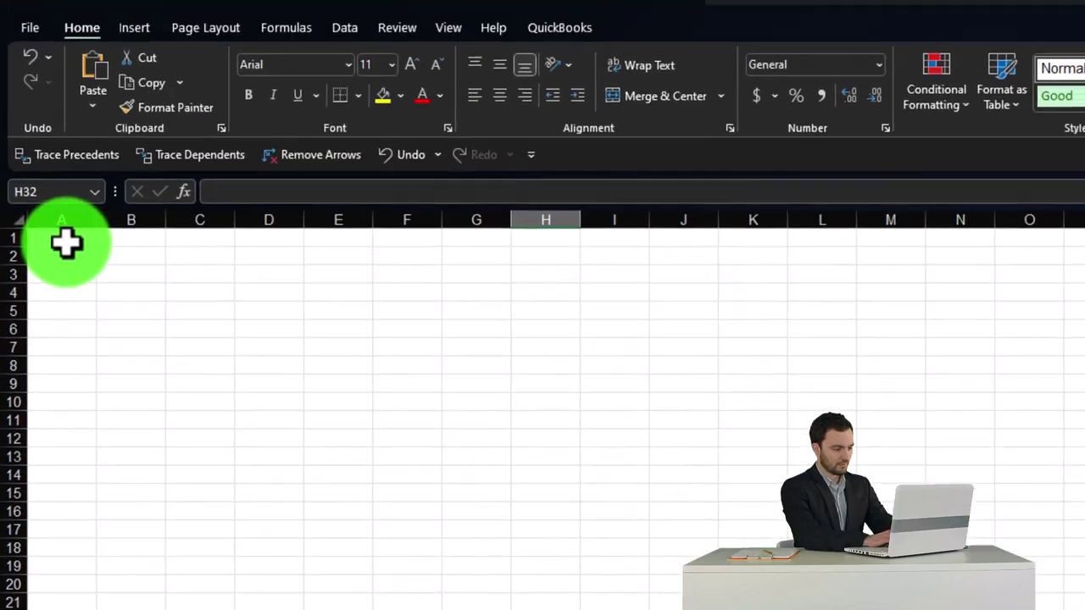
pyautogui.click(66, 242)
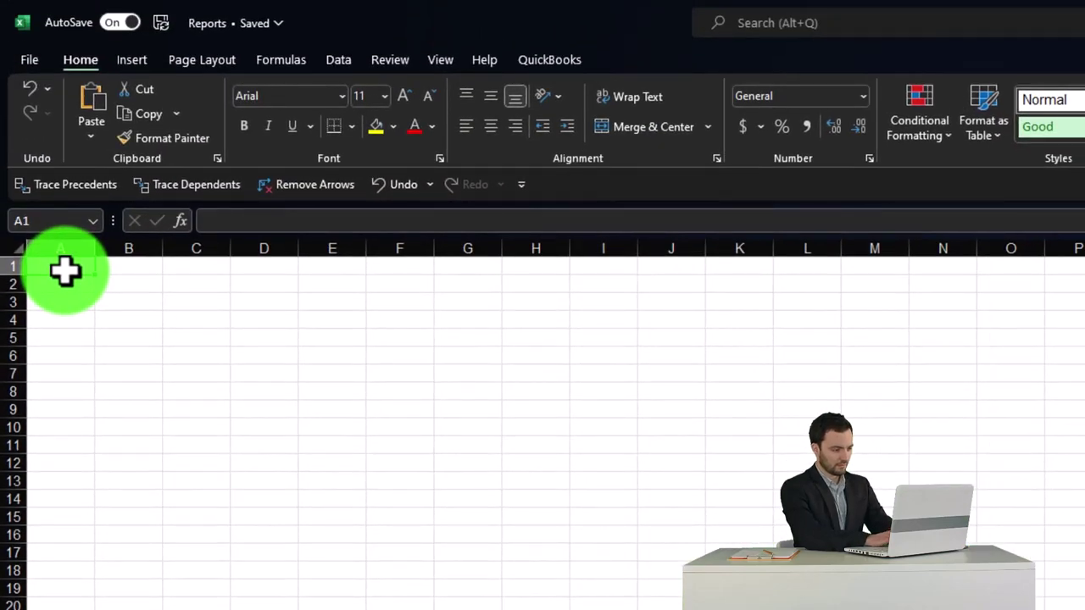
pyautogui.hotkey('ctrl', 'v')
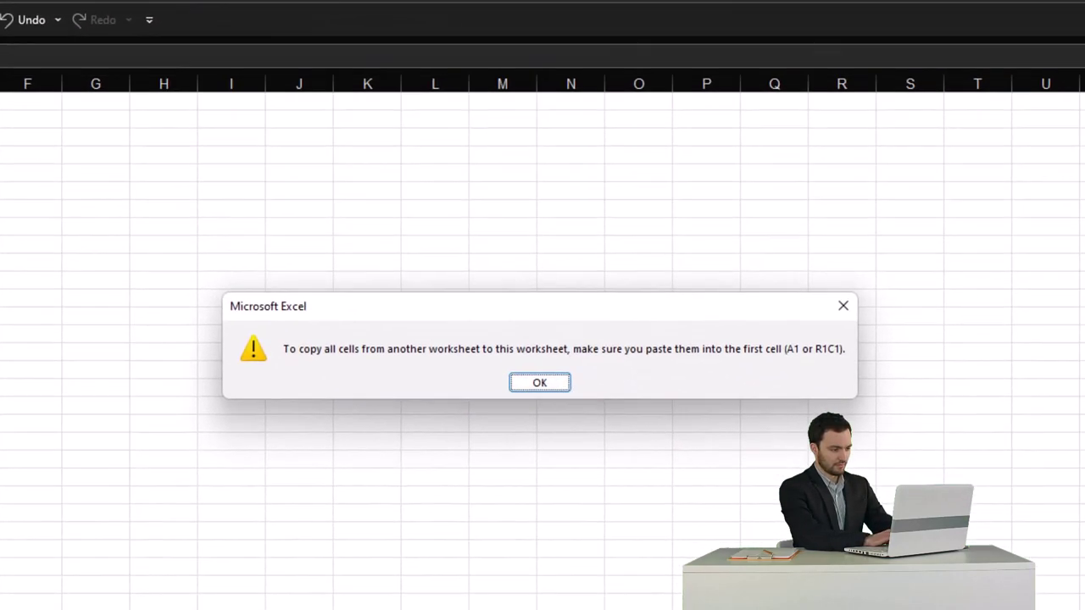
pyautogui.click(841, 305)
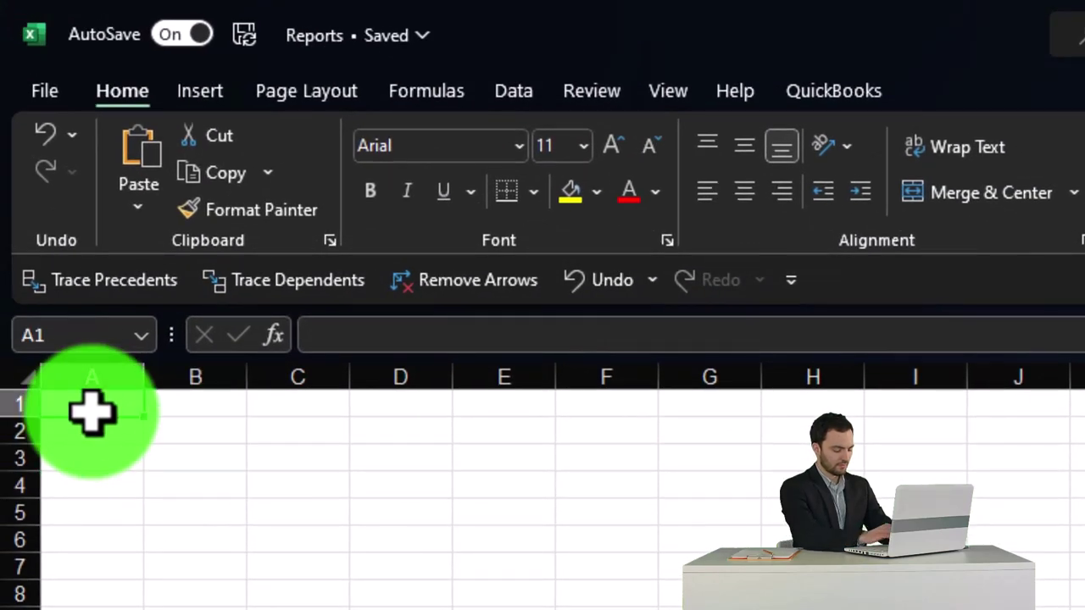
pyautogui.click(25, 371)
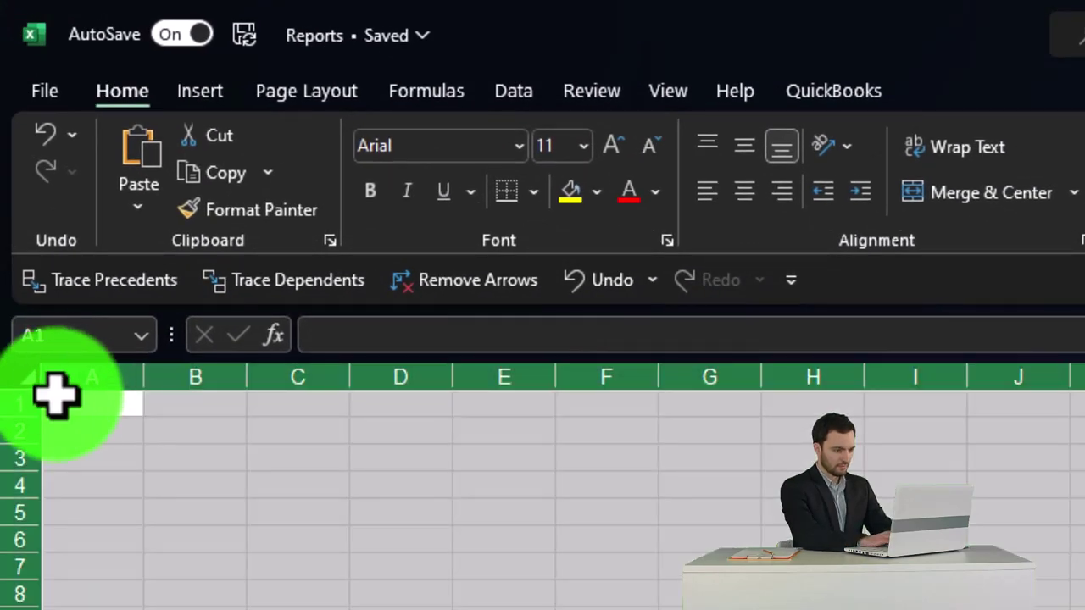
pyautogui.hotkey('ctrl', 'v')
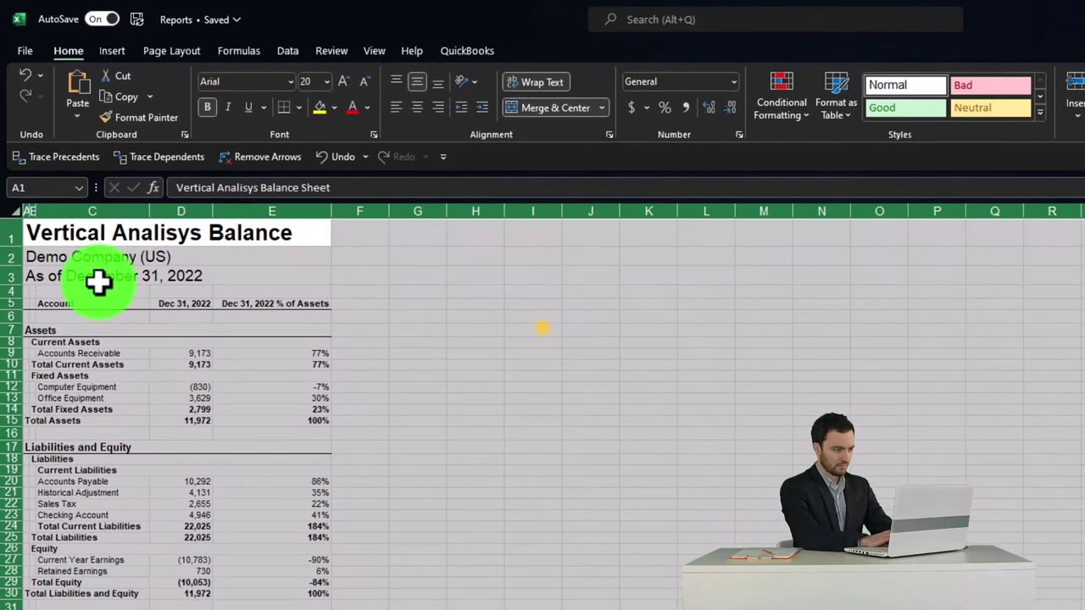
pyautogui.click(183, 442)
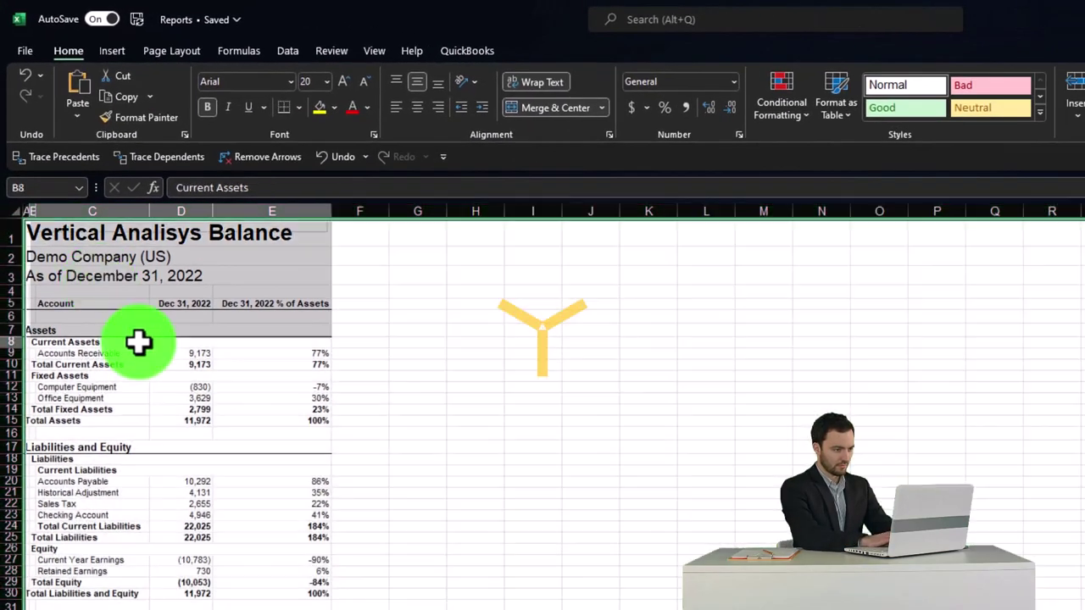
pyautogui.click(161, 605)
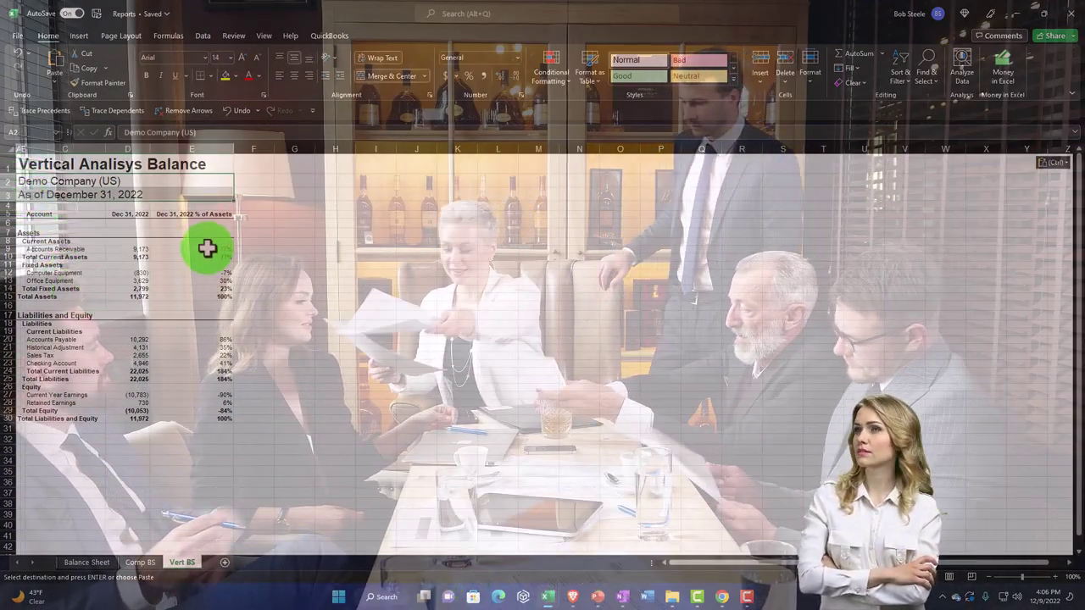
pyautogui.moveTo(208, 248); pyautogui.dragTo(208, 274)
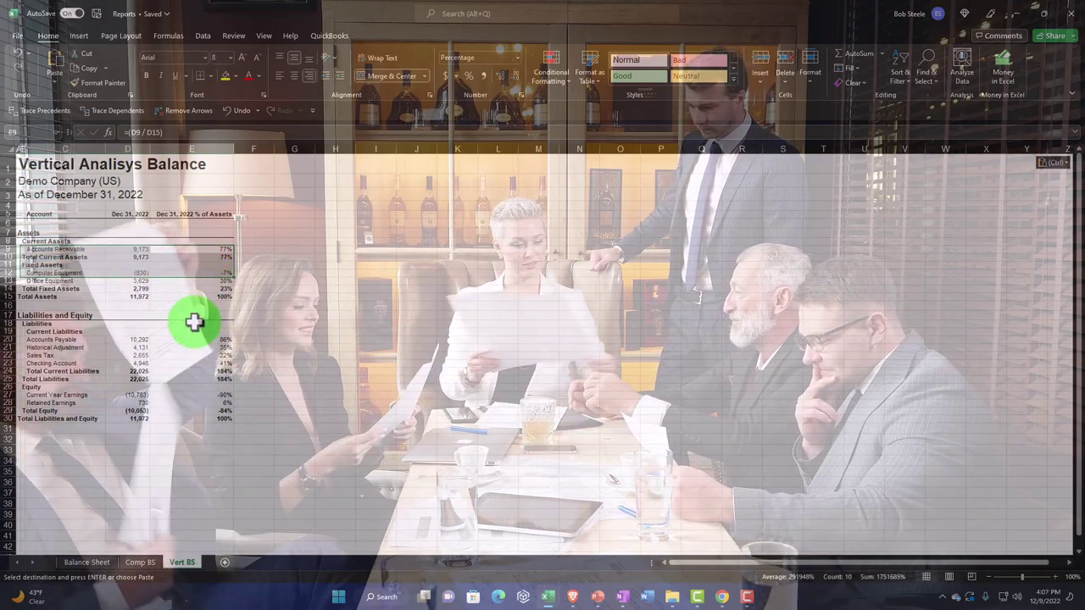
# Print the entire Reports workbook with CutePDF Writer, saving the PDF as Reports in Desktop > Xero > Demo Company Reports.
pyautogui.click(21, 41)
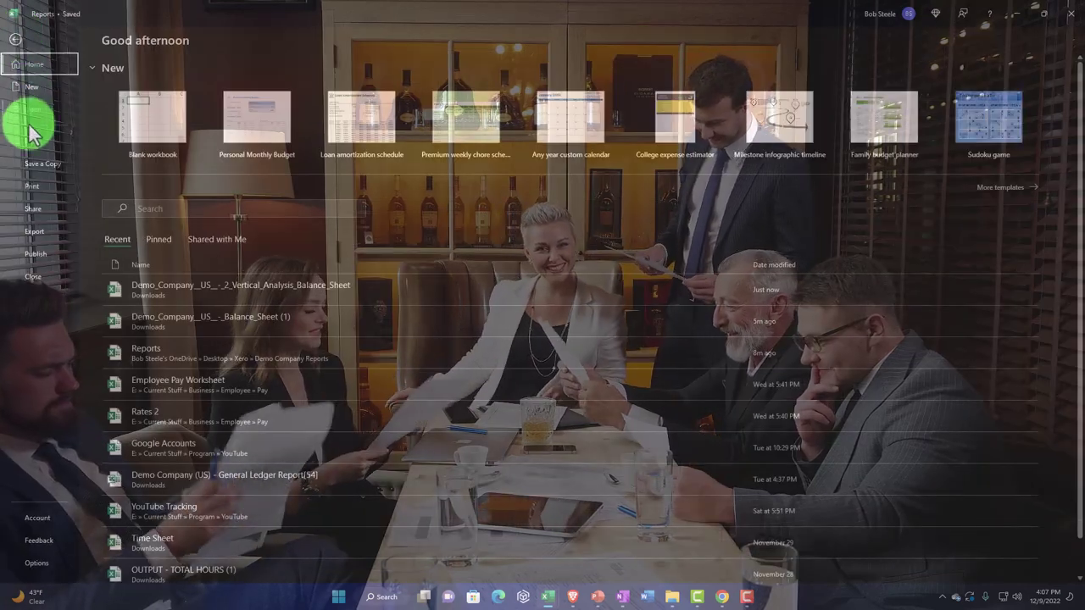
pyautogui.click(34, 187)
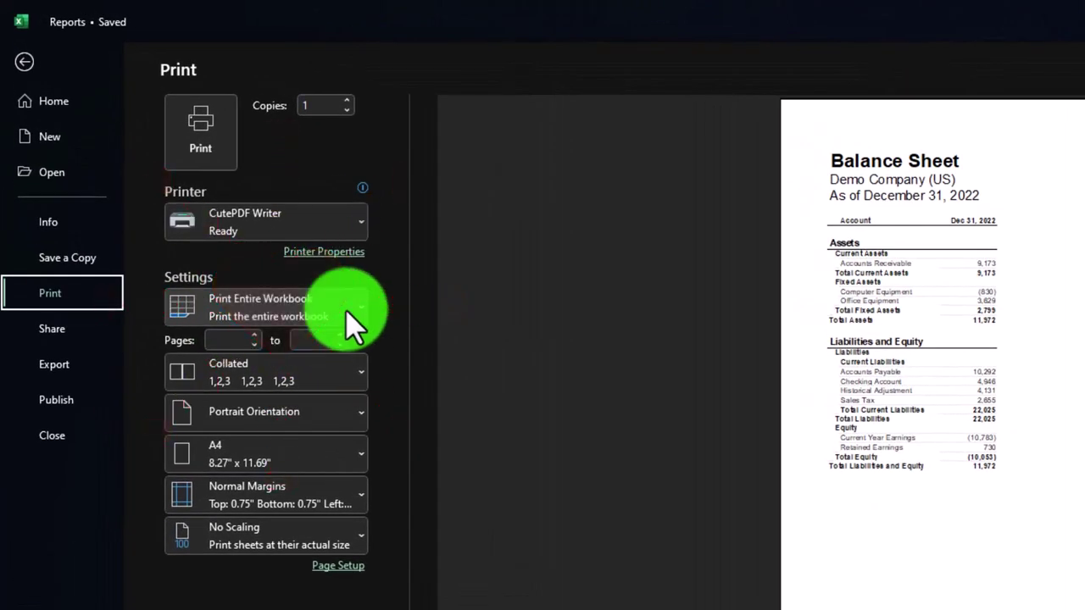
pyautogui.click(345, 308)
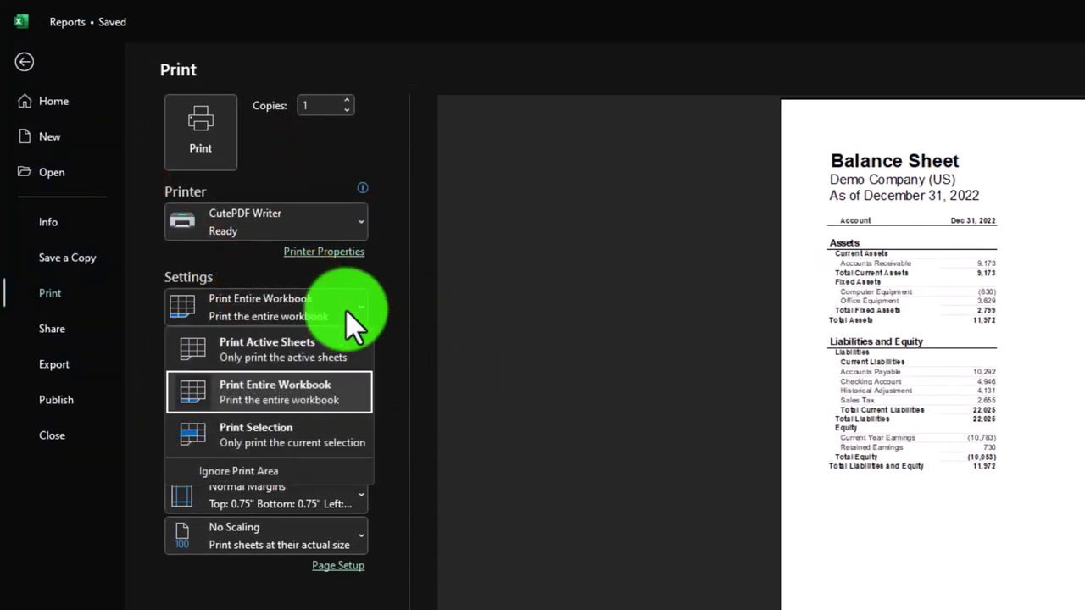
pyautogui.click(345, 308)
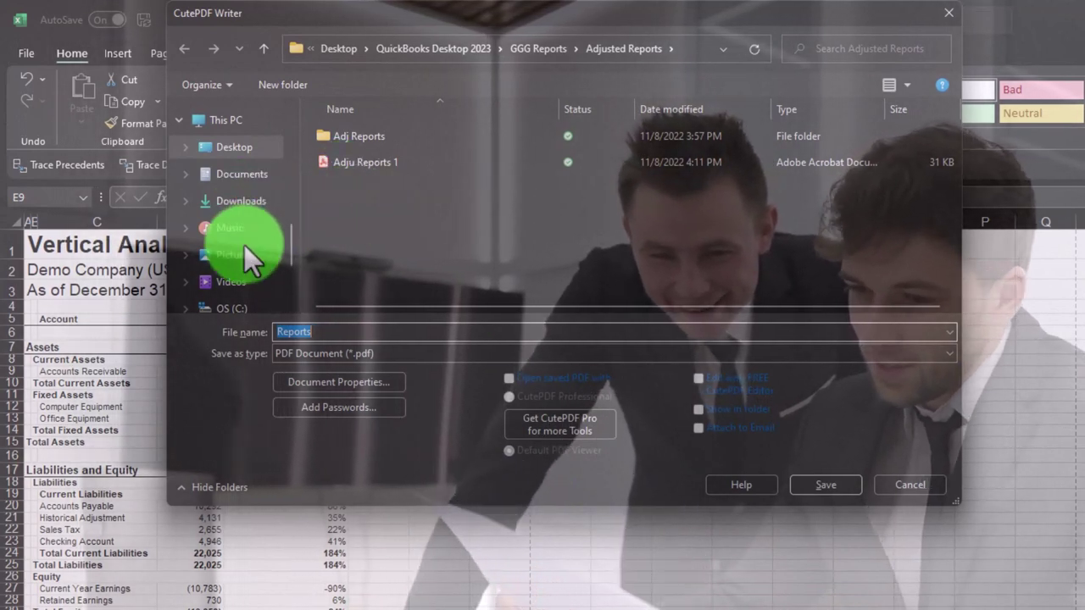
pyautogui.click(227, 121)
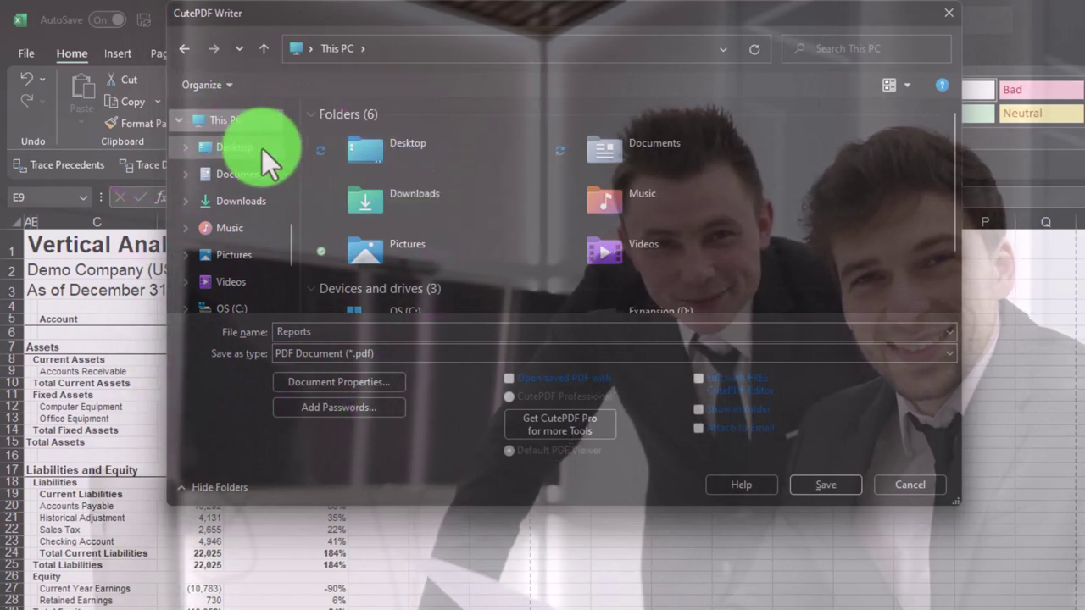
pyautogui.click(254, 146)
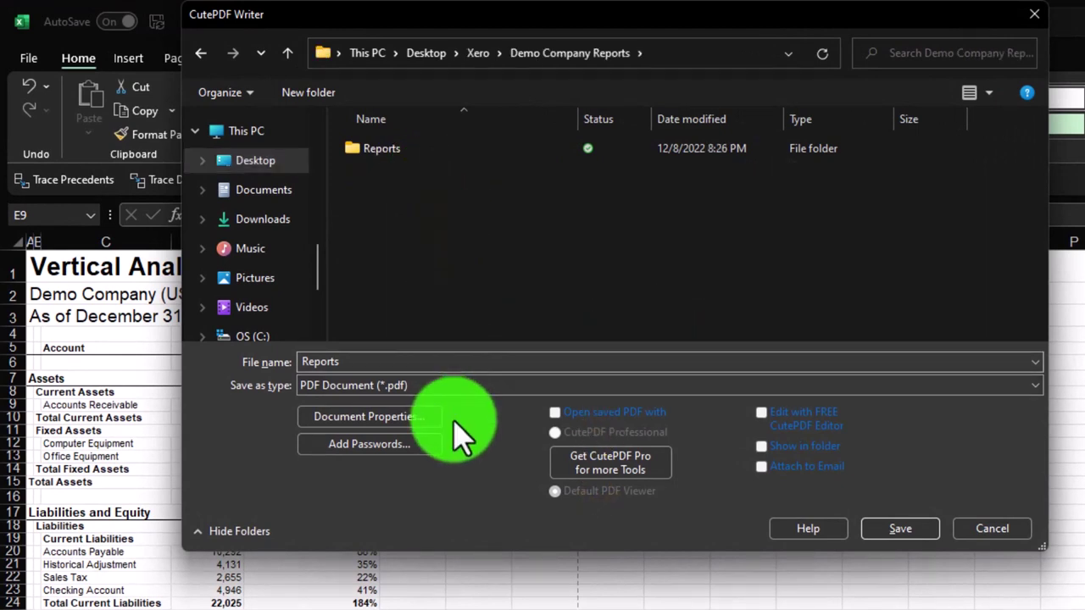
pyautogui.click(897, 529)
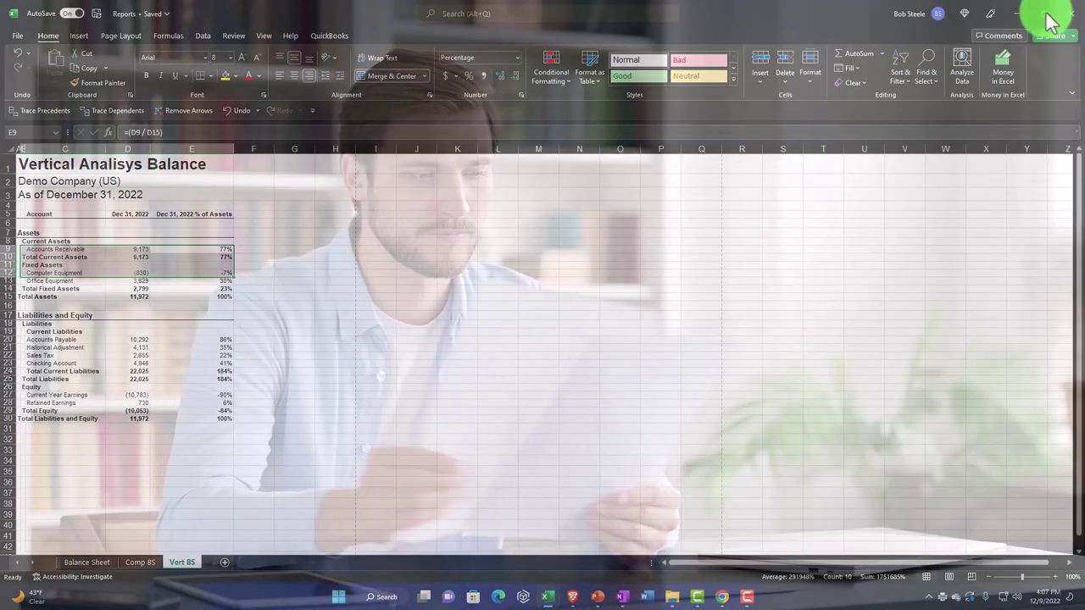
# Switch to the Demo Company Reports folder in File Explorer, view the contents of its Reports subfolder, and return.
pyautogui.click(1026, 18)
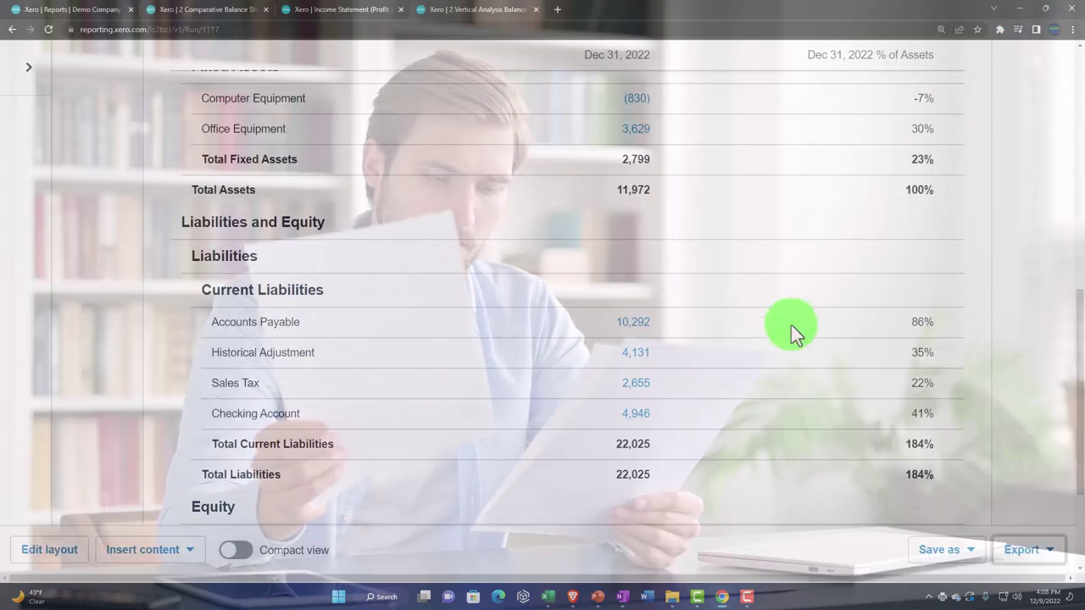
pyautogui.click(1023, 11)
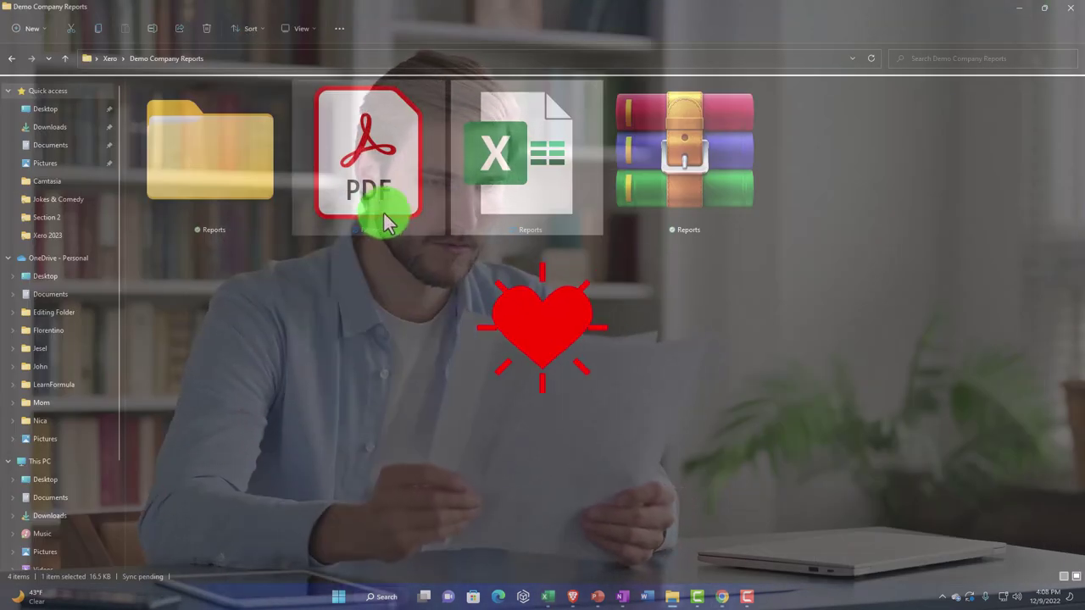
pyautogui.doubleClick(254, 193)
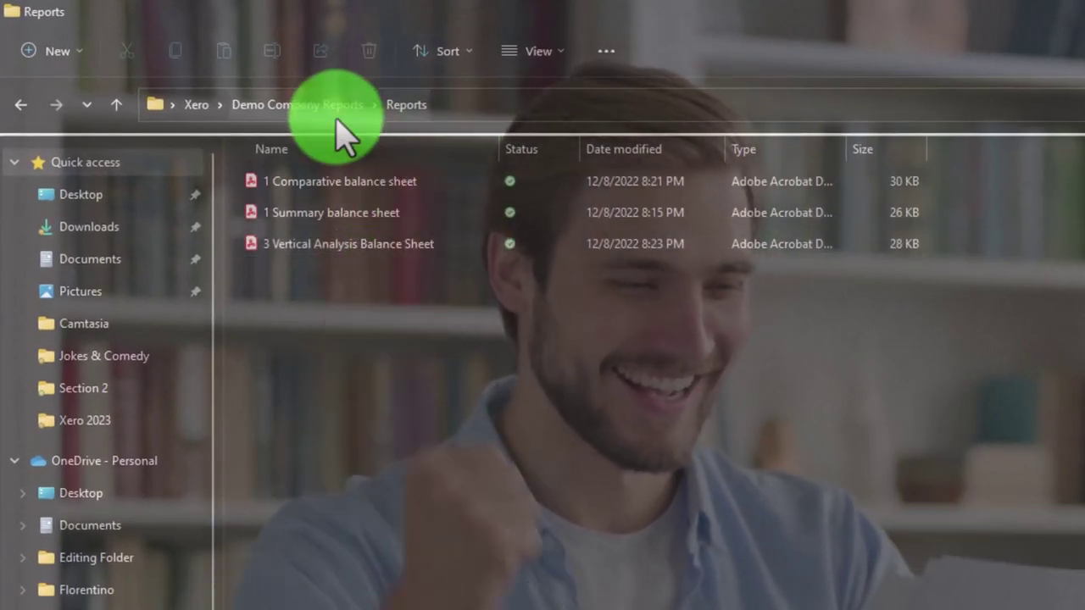
pyautogui.click(258, 82)
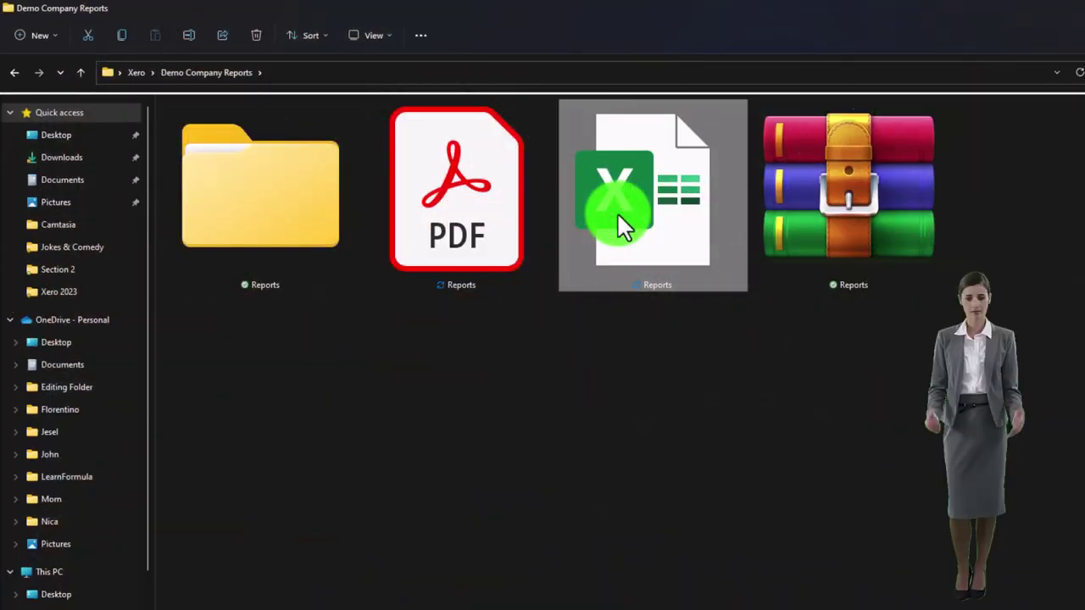
# Open the combined Reports PDF, review all three balance sheet pages, and close it.
pyautogui.click(462, 235)
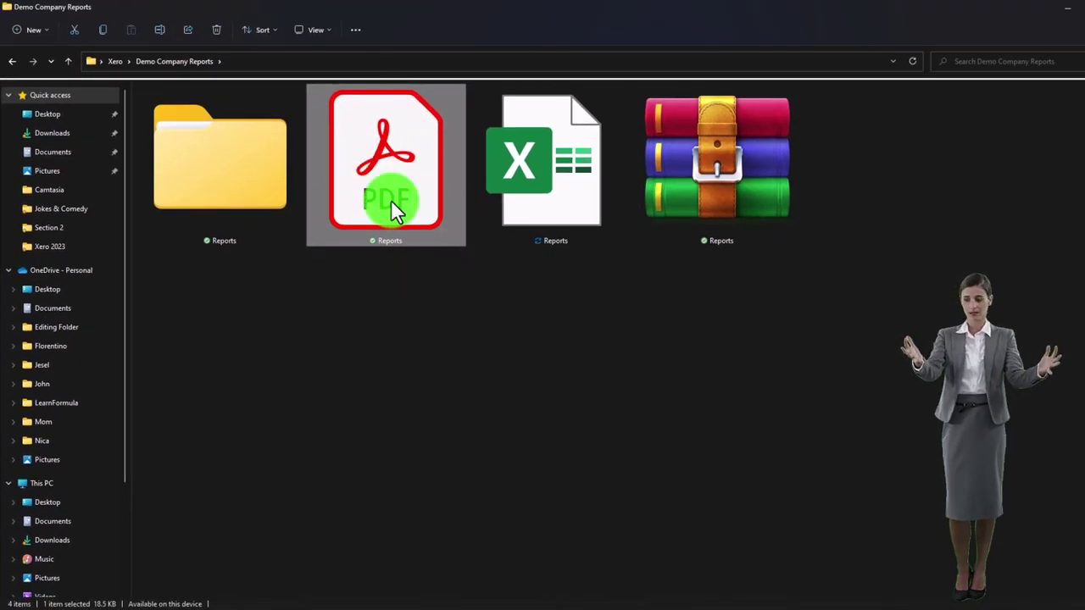
pyautogui.doubleClick(391, 199)
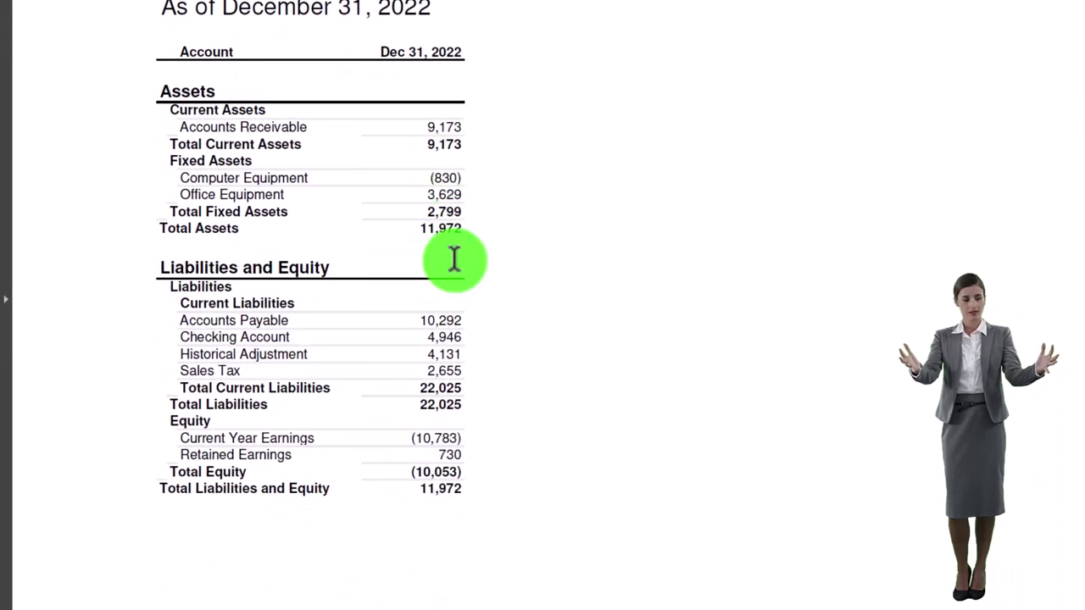
pyautogui.scroll(-5, 454, 259)
pyautogui.scroll(-10, 455, 259)
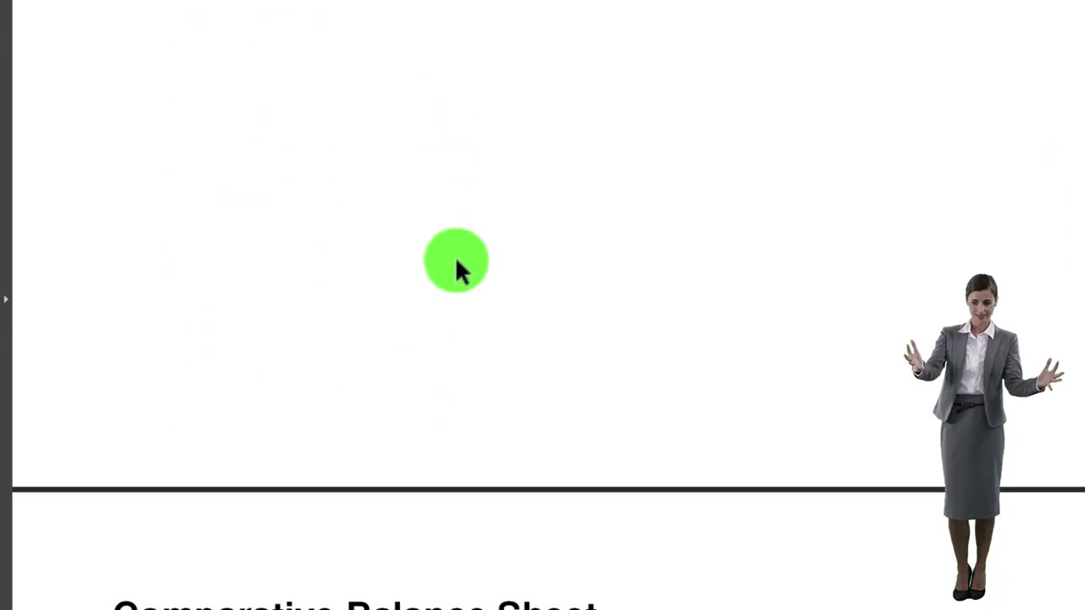
pyautogui.scroll(-10, 456, 270)
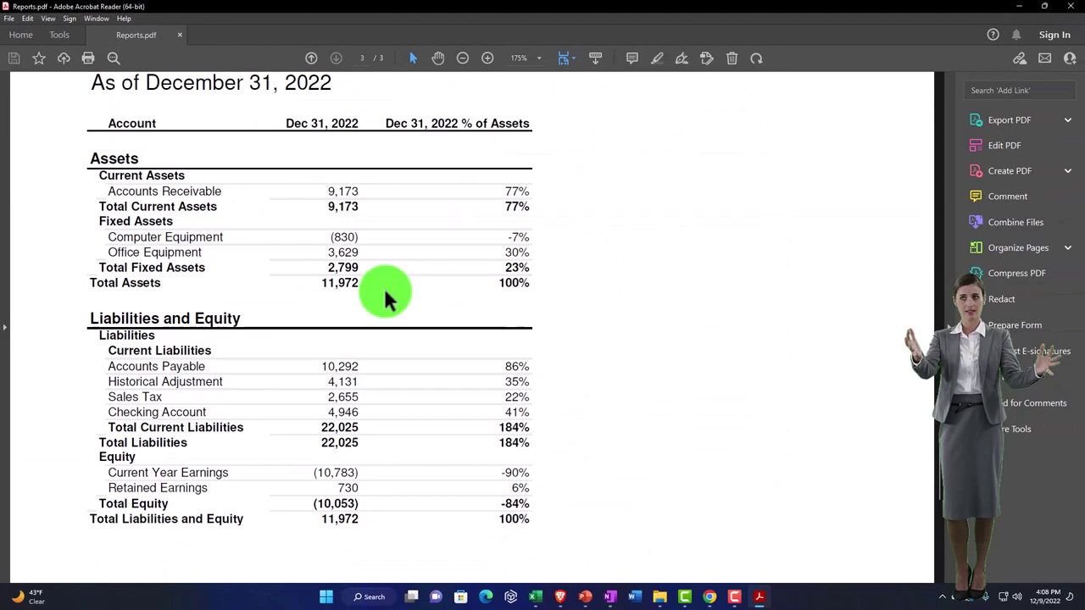
pyautogui.scroll(-6, 386, 296)
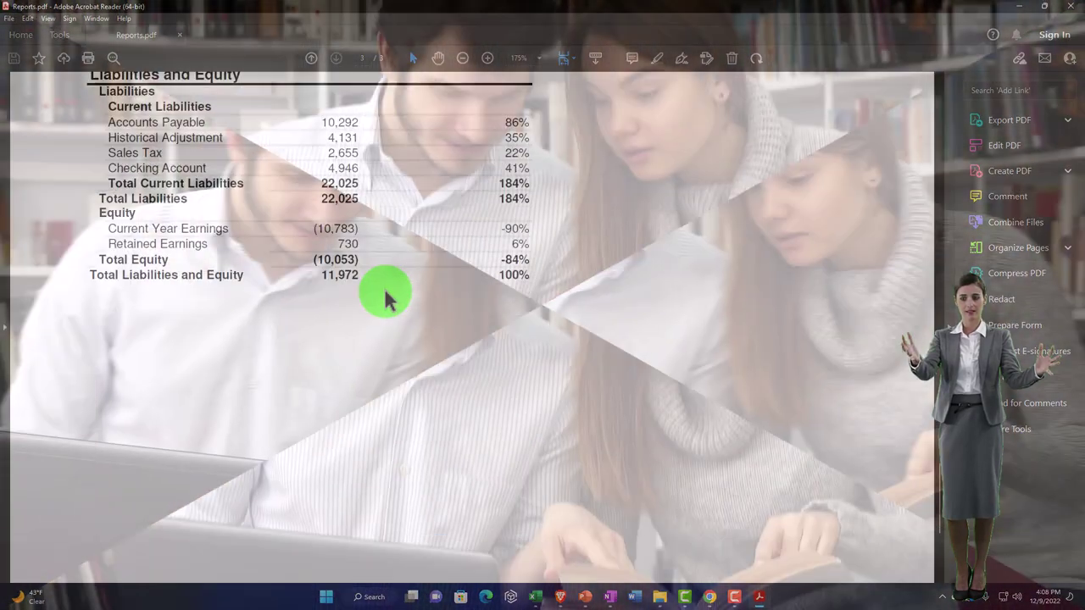
pyautogui.click(1070, 7)
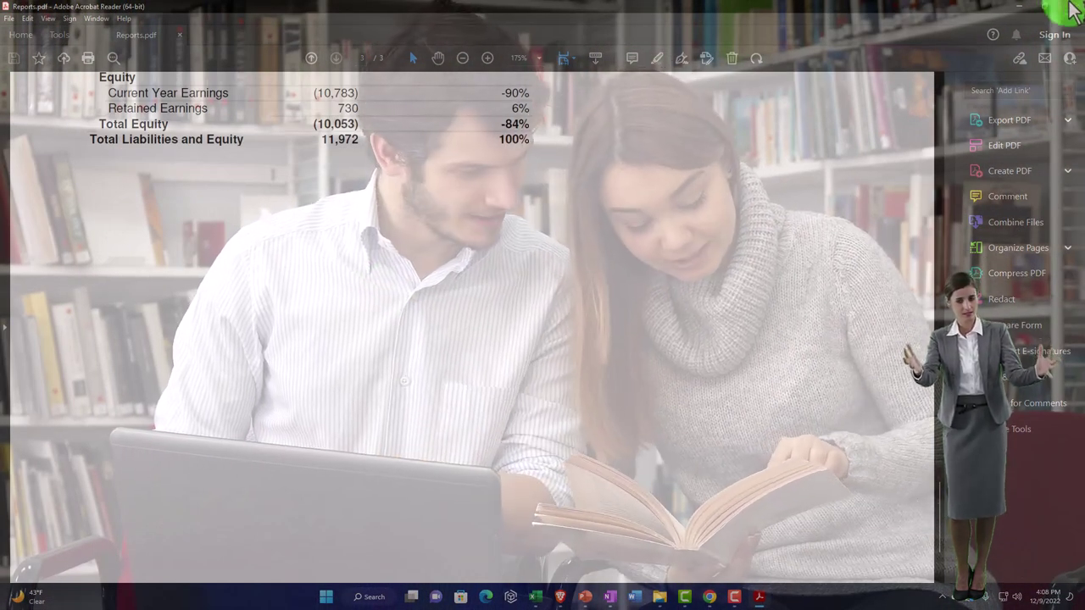
# Open the Reports subfolder and rename the 1 Comparative balance sheet PDF as 2.
pyautogui.doubleClick(365, 208)
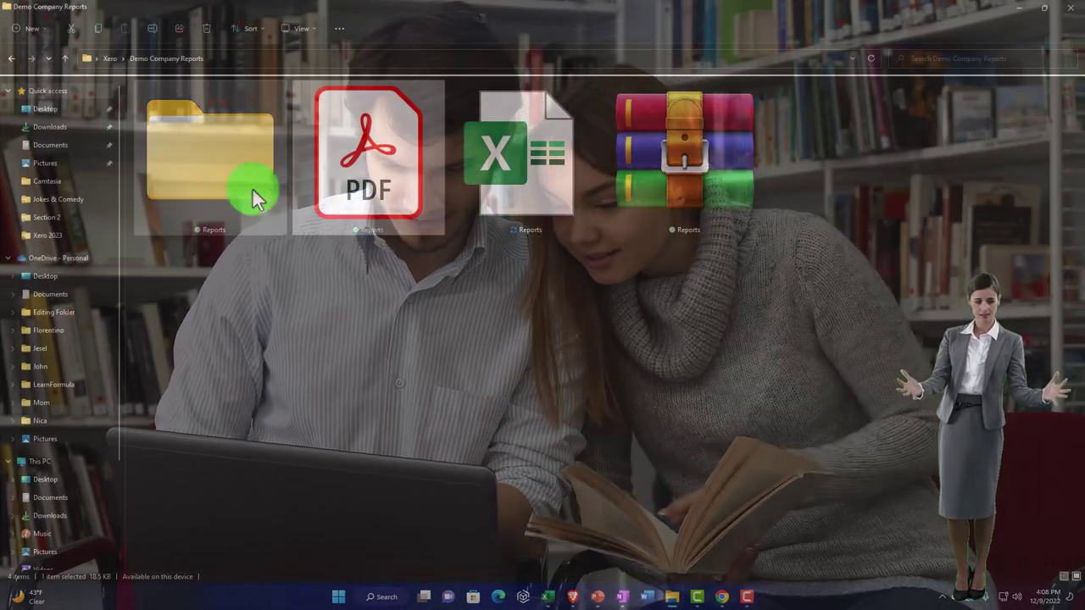
pyautogui.doubleClick(254, 194)
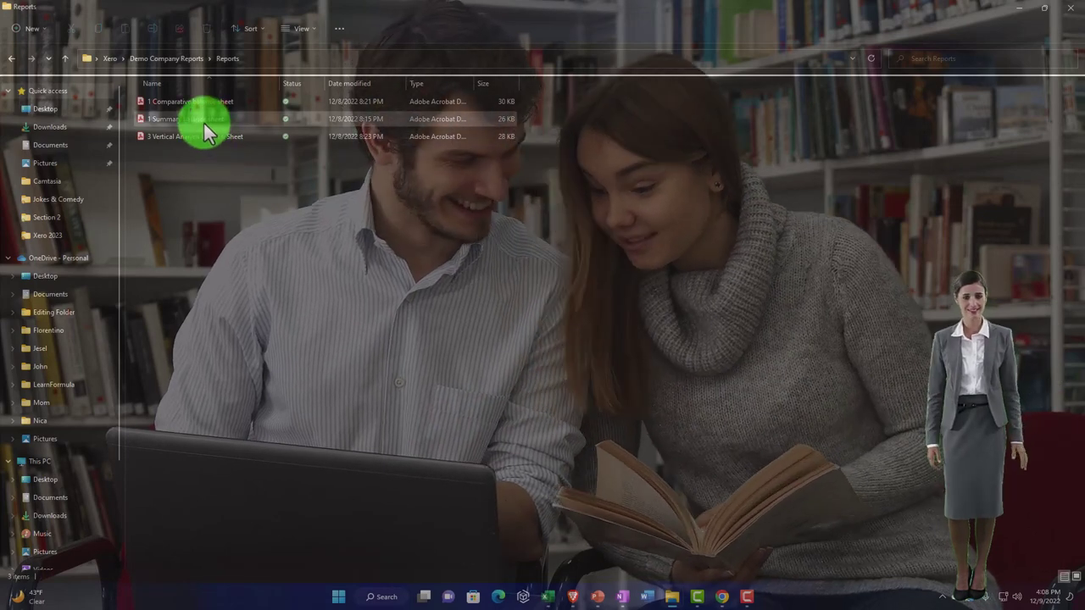
pyautogui.click(196, 106)
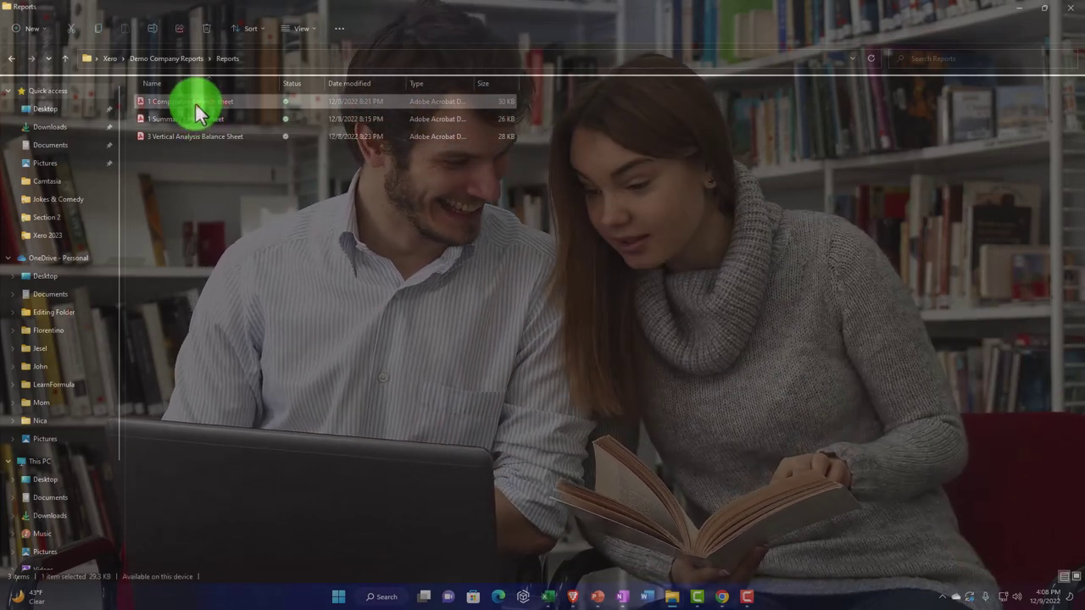
pyautogui.rightClick(196, 106)
pyautogui.press('Escape')
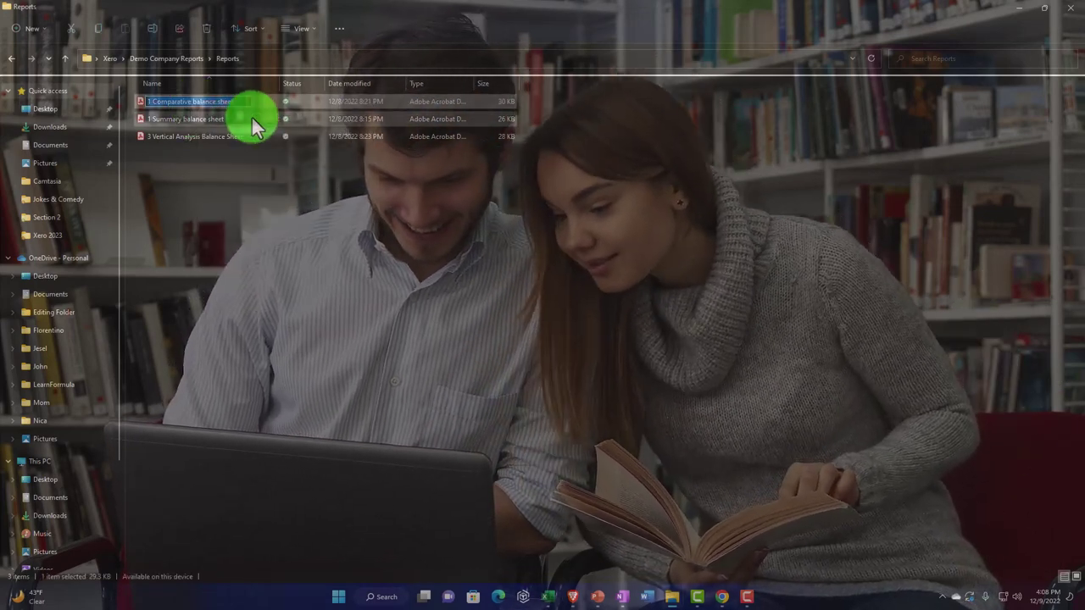
pyautogui.press('F2')
pyautogui.press('BackSpace')
pyautogui.write('2')
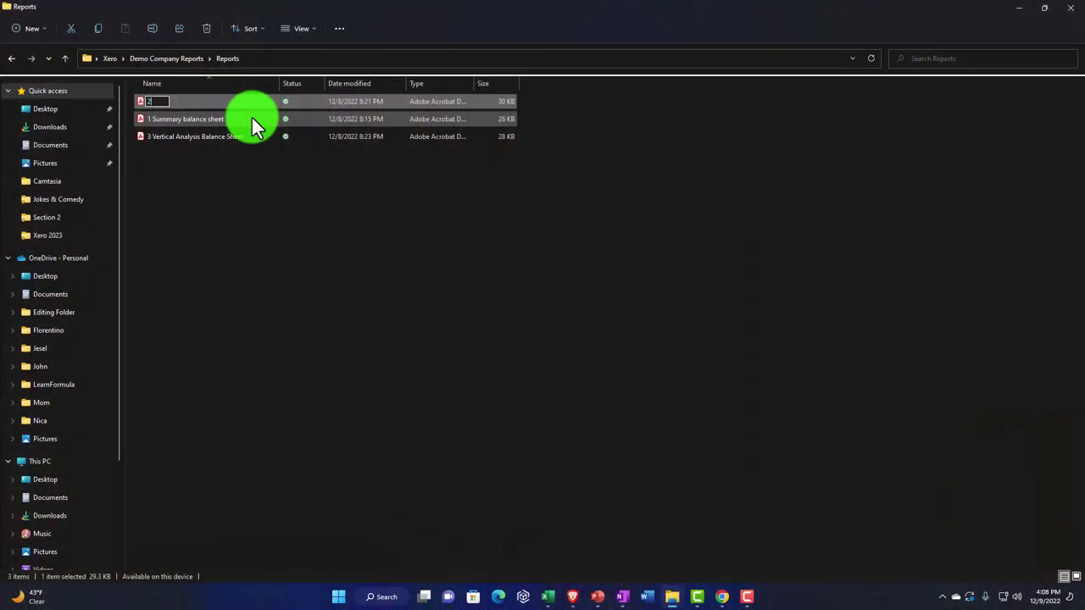
pyautogui.click(254, 208)
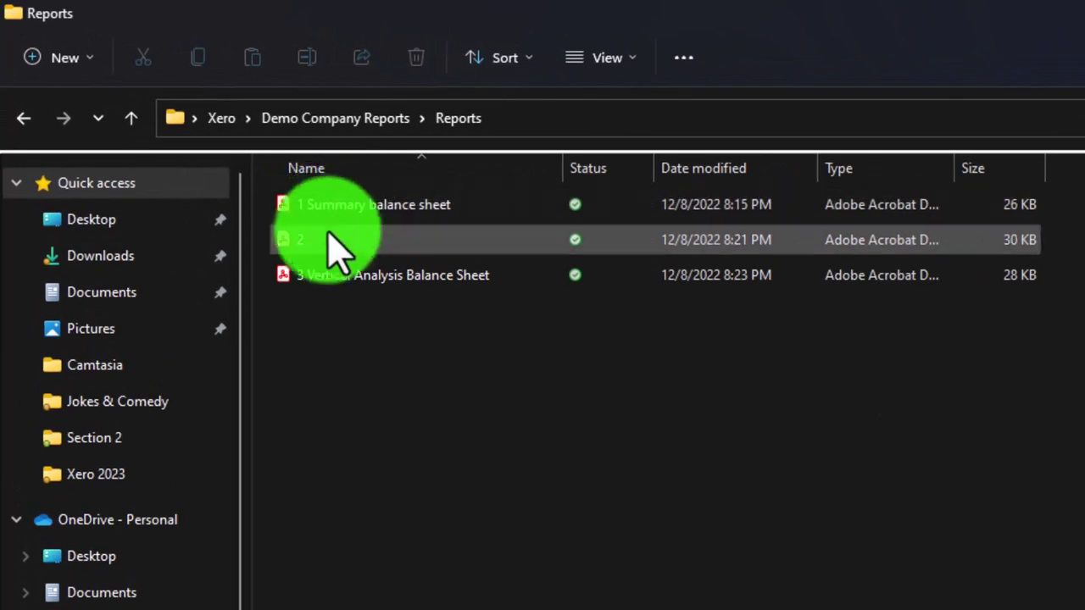
# Rename the PDF named 2 as 2 Comparative Balance Sheet.
pyautogui.rightClick(323, 249)
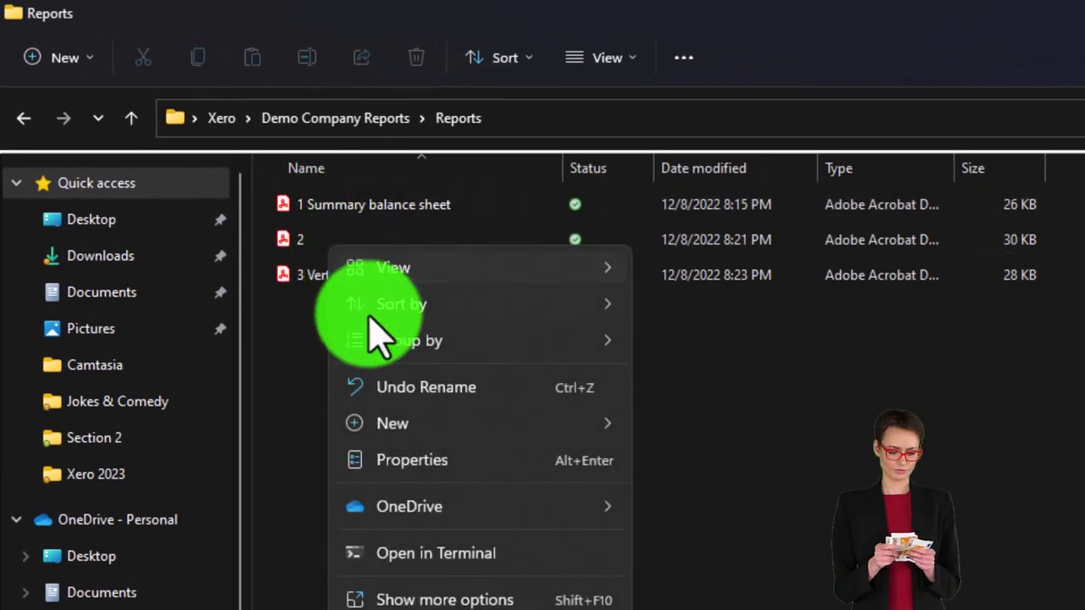
pyautogui.moveTo(403, 419)
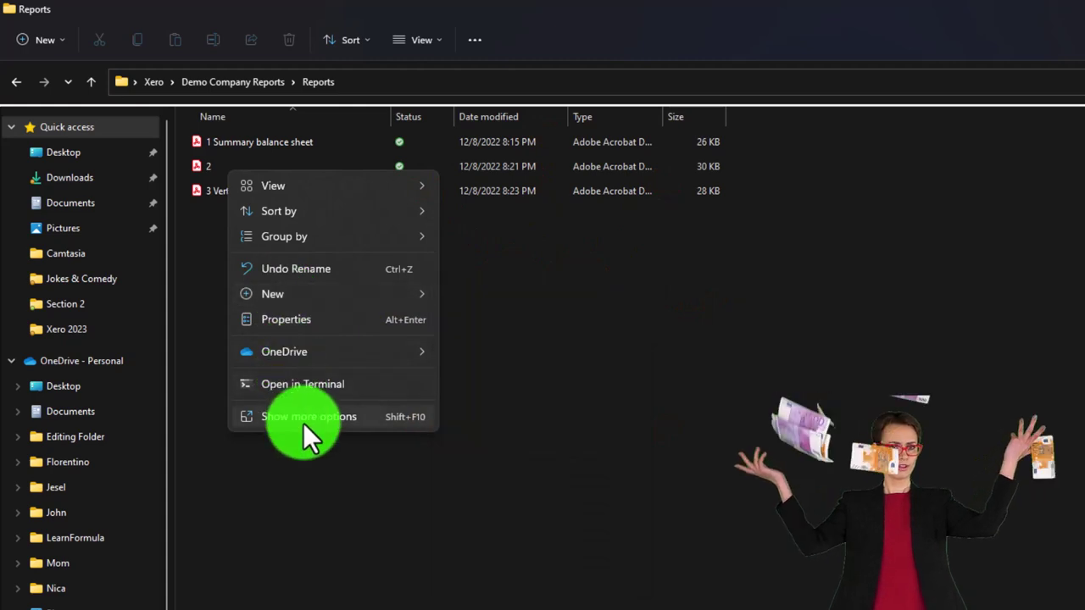
pyautogui.click(214, 332)
pyautogui.click(216, 168)
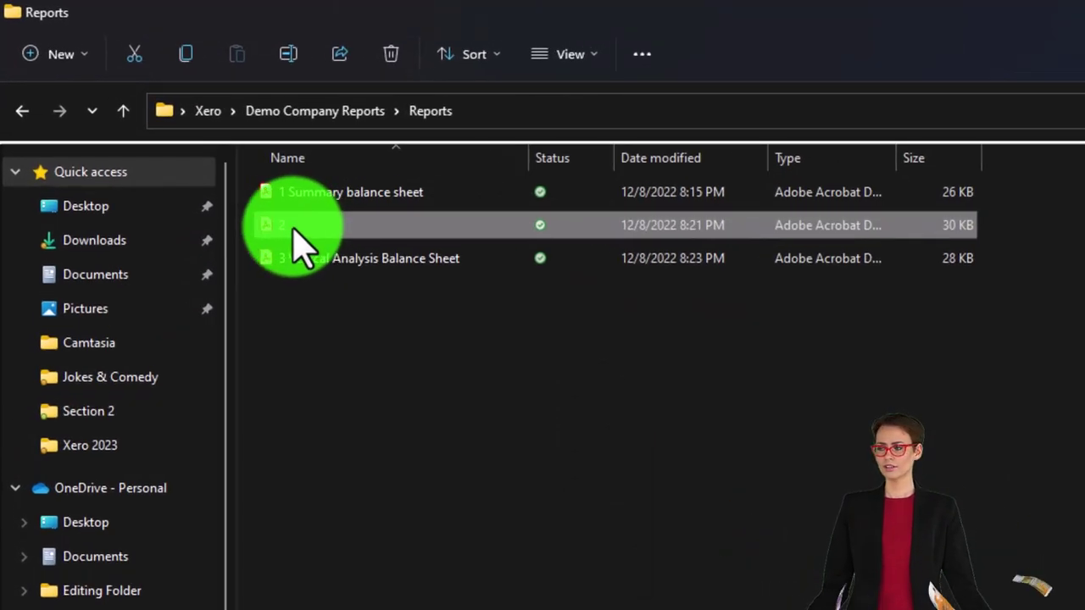
pyautogui.rightClick(295, 227)
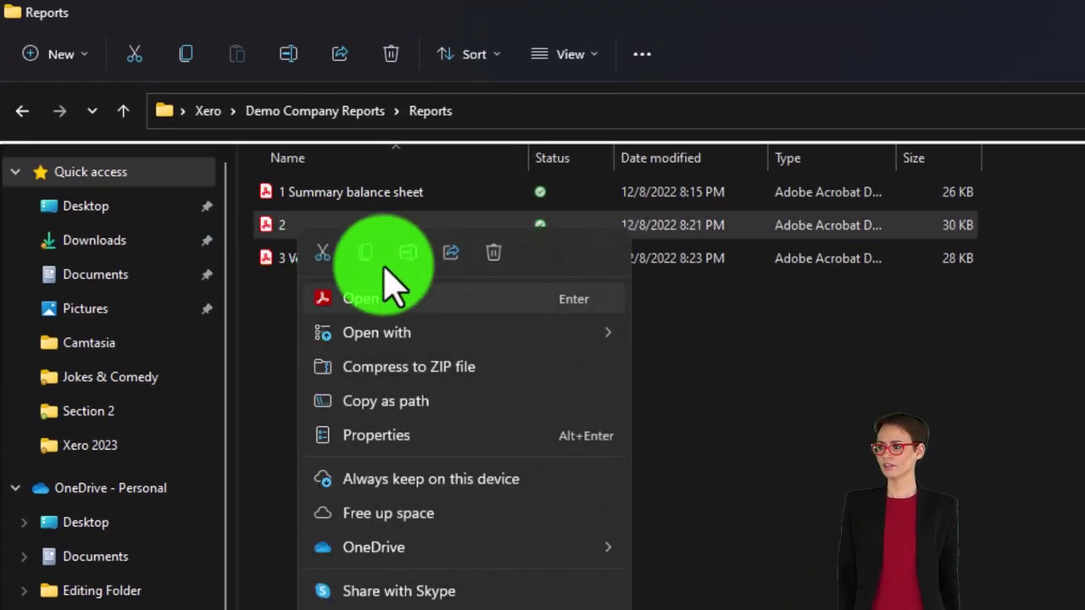
pyautogui.click(409, 252)
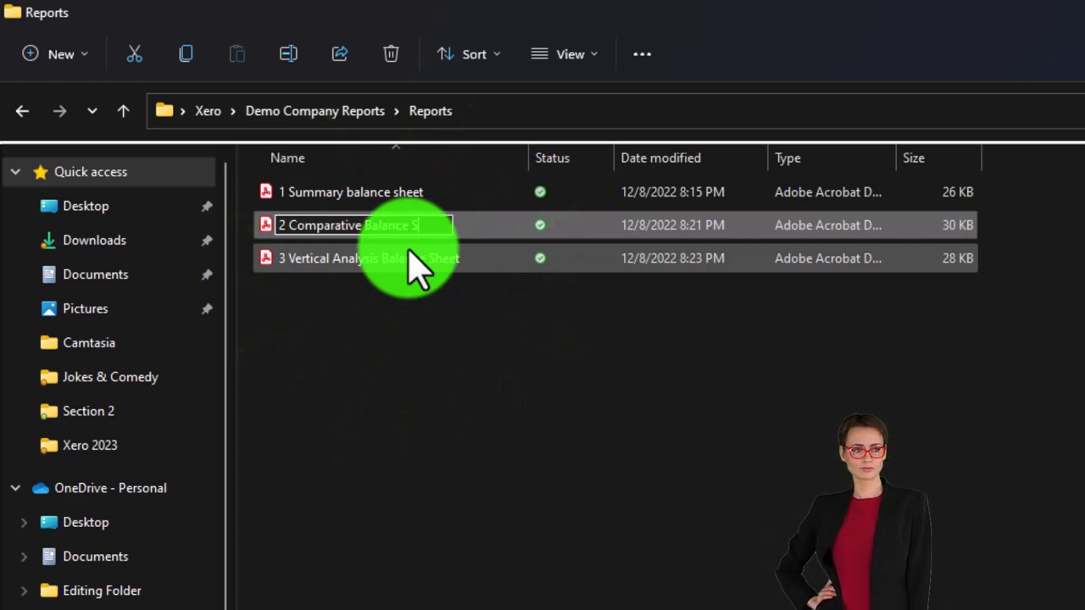
pyautogui.click(426, 359)
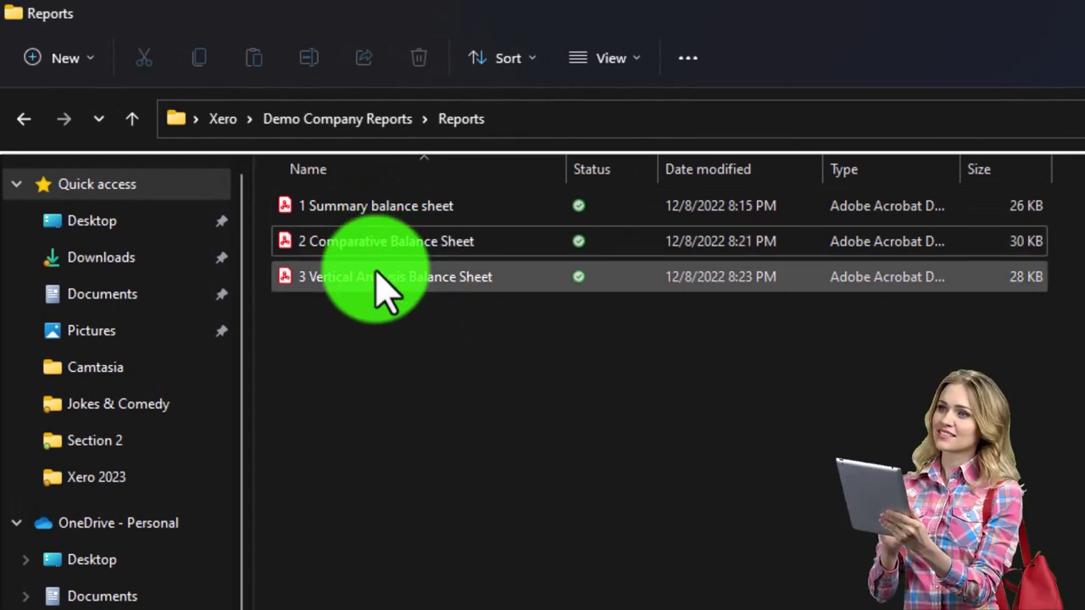
# Display the folder's PDFs as large page previews, then open 1 Summary balance sheet and review its contents.
pyautogui.click(606, 59)
pyautogui.click(608, 112)
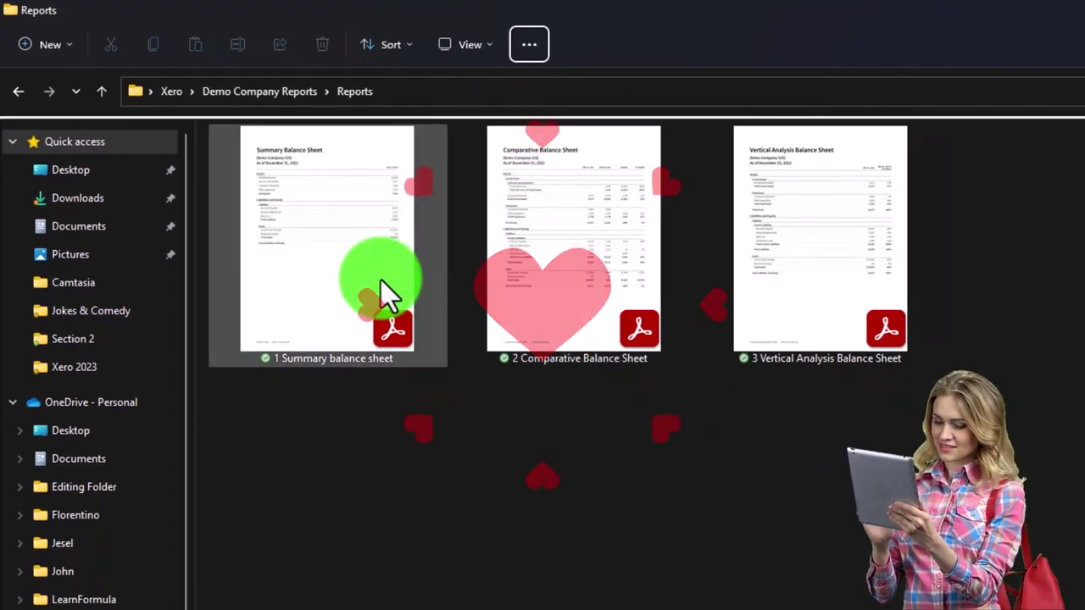
pyautogui.doubleClick(382, 283)
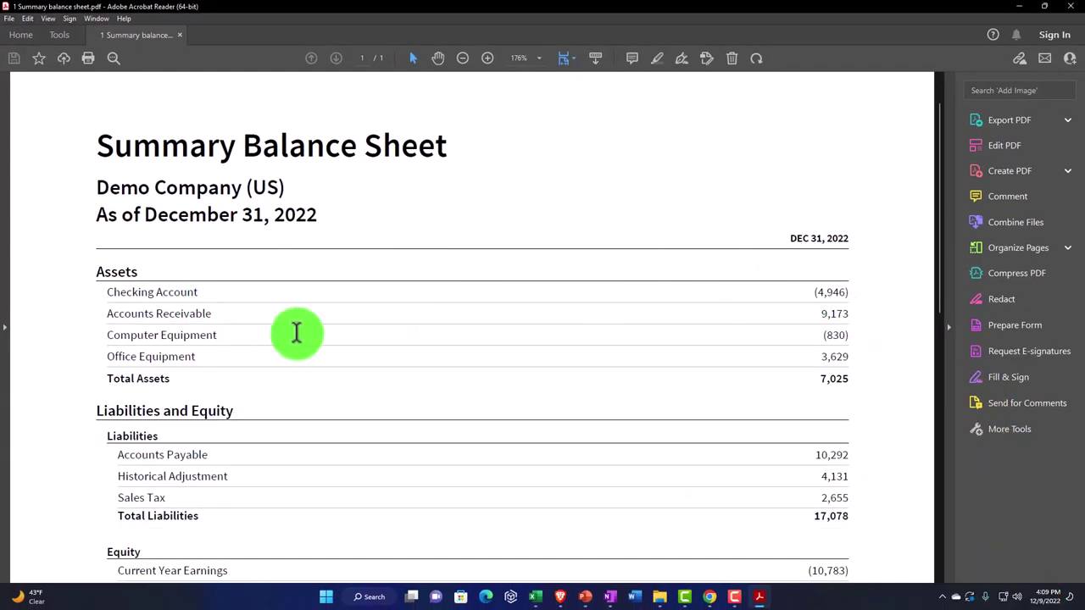
pyautogui.scroll(-5, 760, 344)
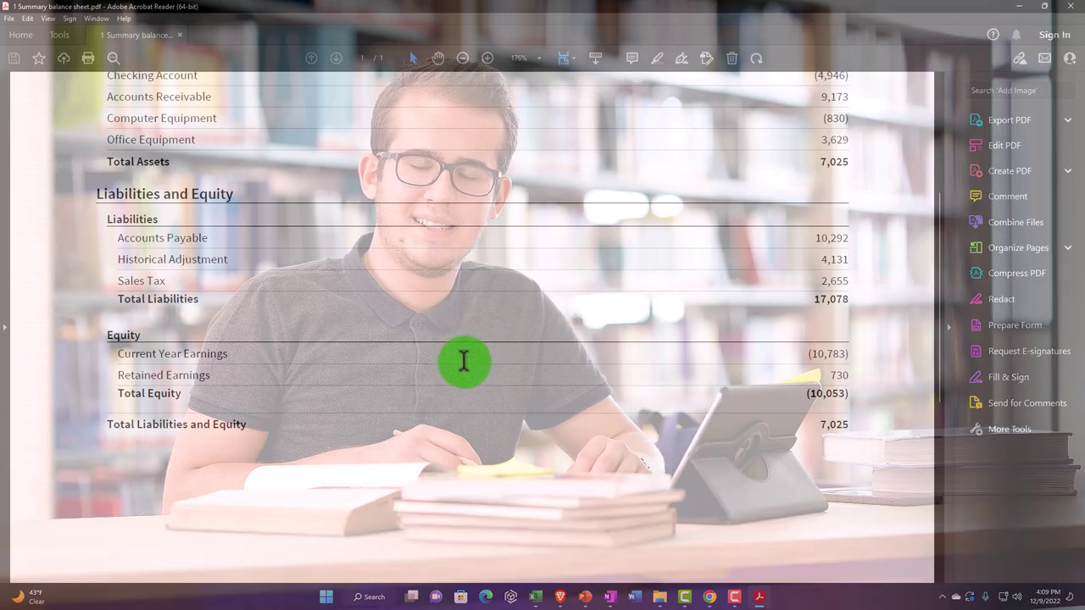
pyautogui.scroll(5, 465, 364)
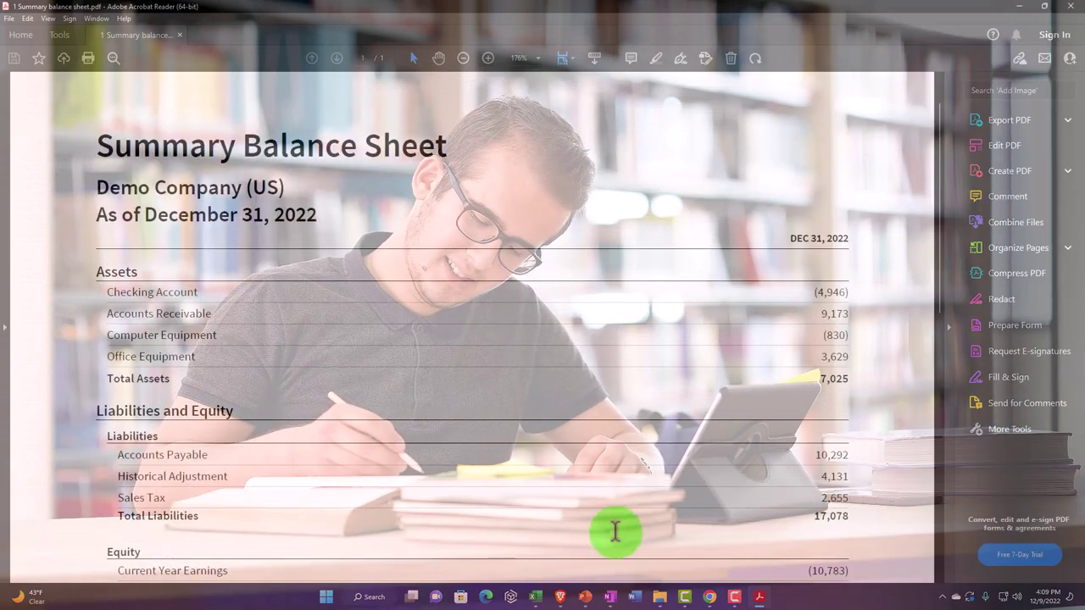
# Switch to the Vertical Analysis export in Excel, return to its Xero report in Chrome, and view the available save types.
pyautogui.click(536, 596)
pyautogui.click(583, 575)
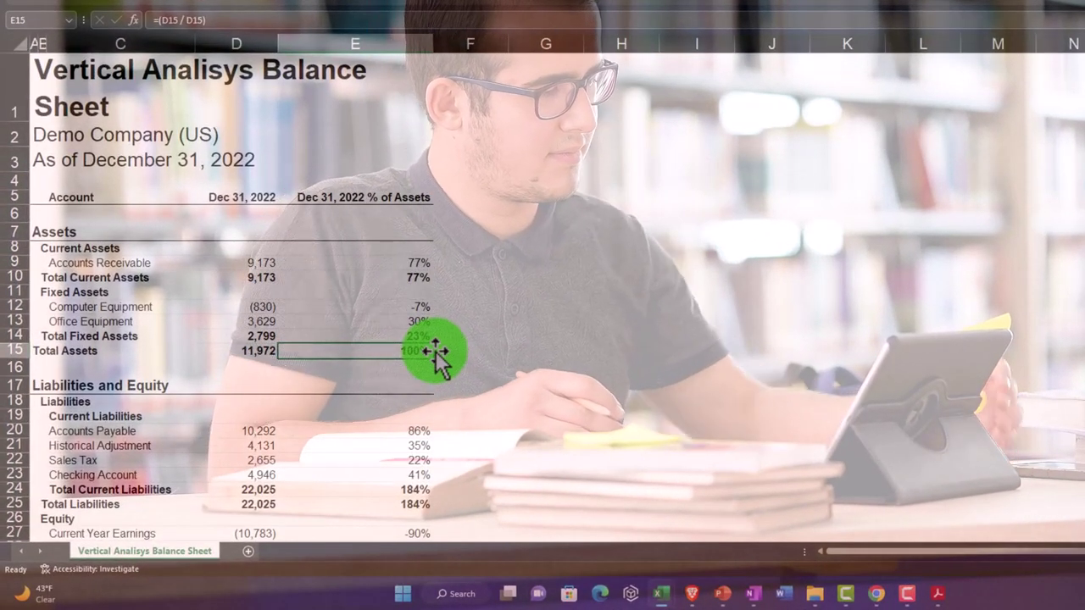
pyautogui.moveTo(876, 592)
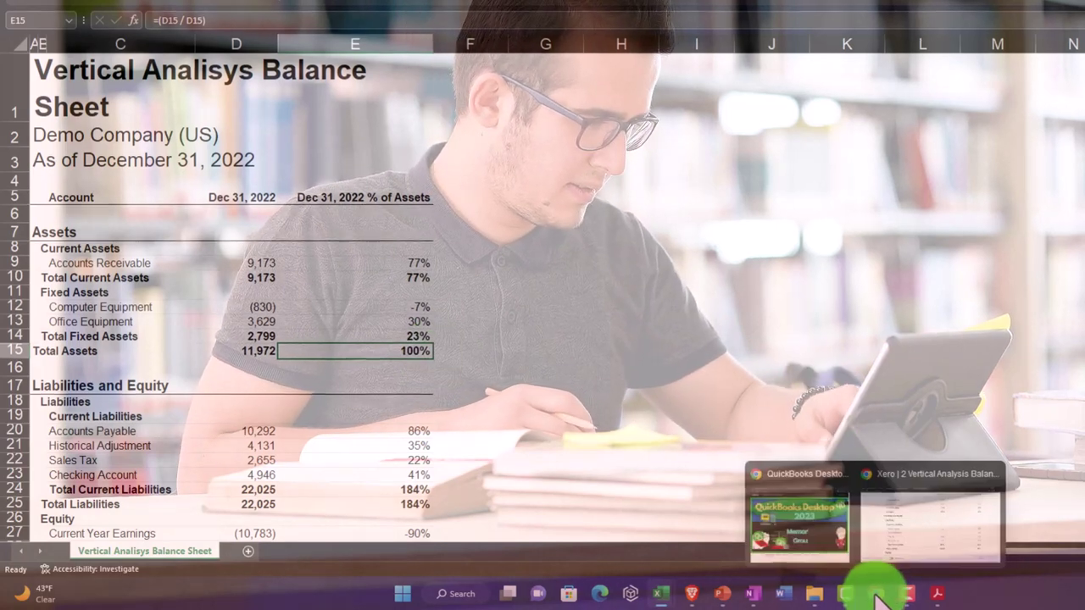
pyautogui.click(913, 516)
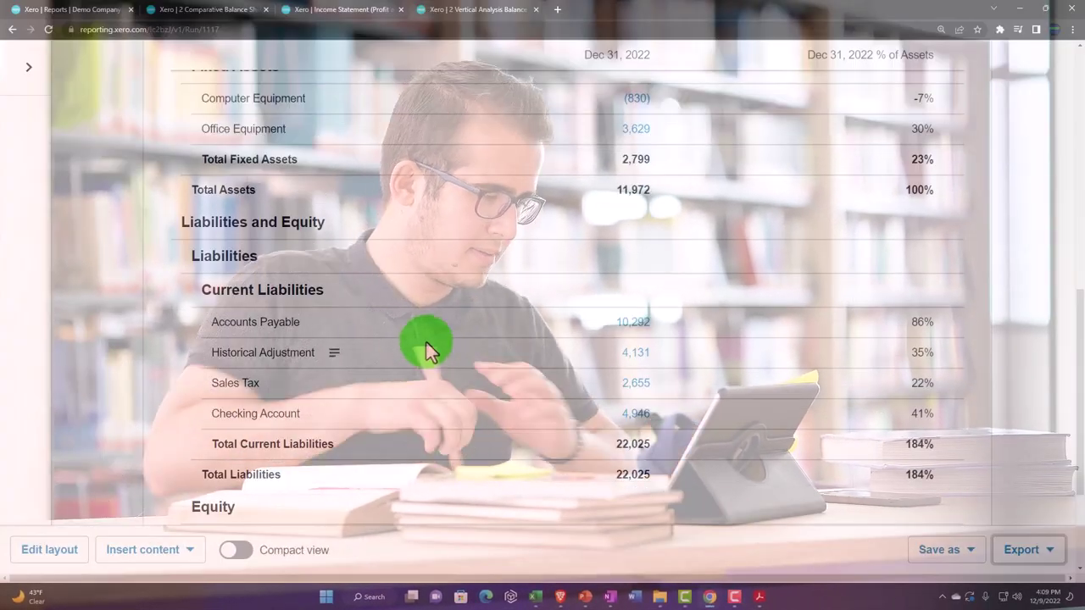
pyautogui.scroll(5, 426, 343)
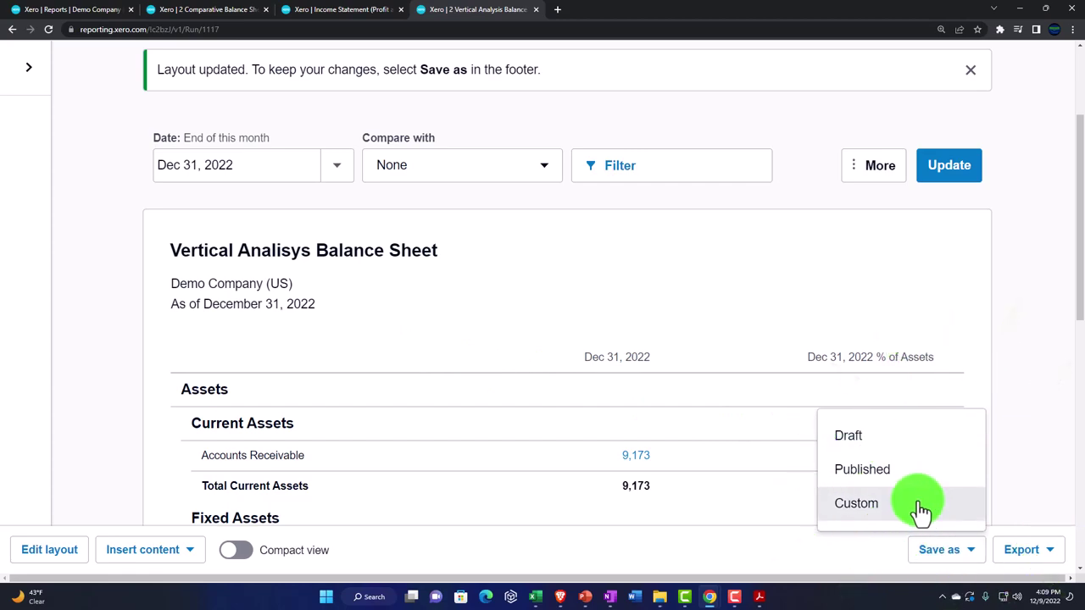
pyautogui.click(1019, 415)
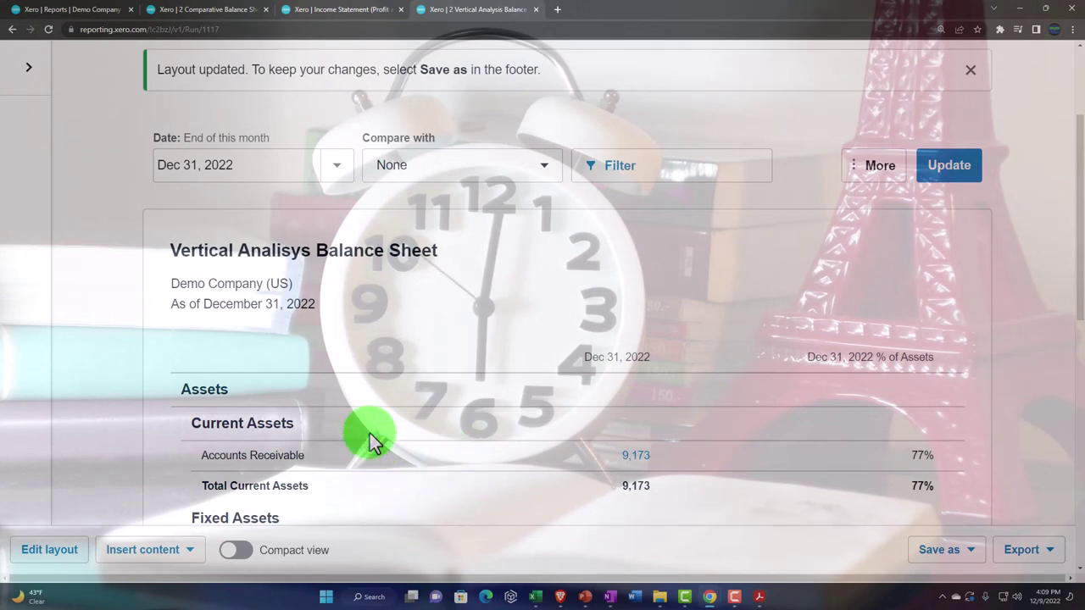
# Review the Vertical Analysis report and its rows and columns in the layout editor, then leave the editor without updating the layout.
pyautogui.scroll(-2, 368, 441)
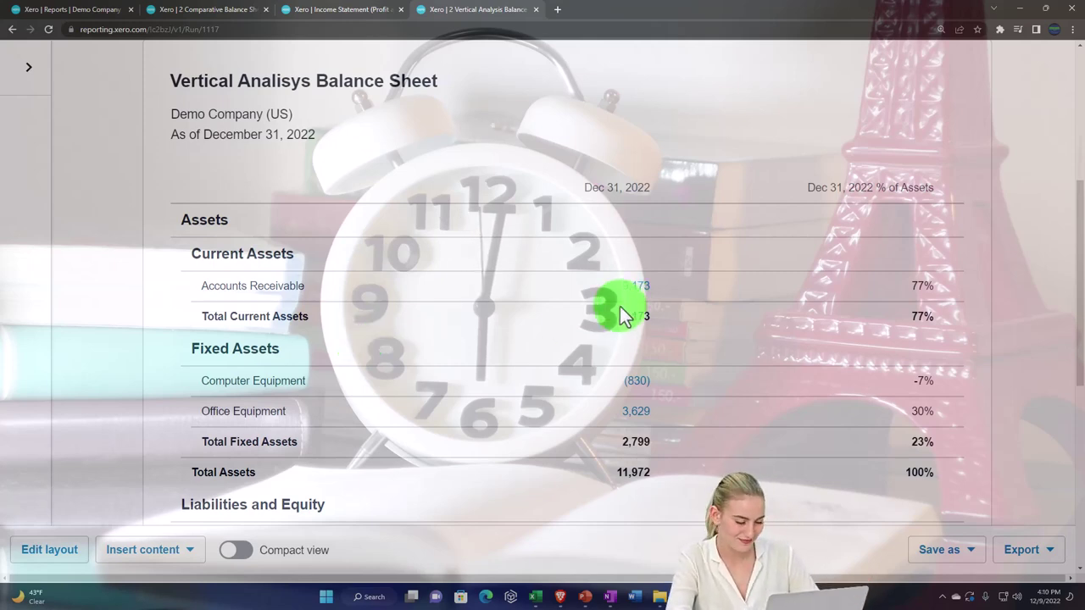
pyautogui.scroll(1, 494, 304)
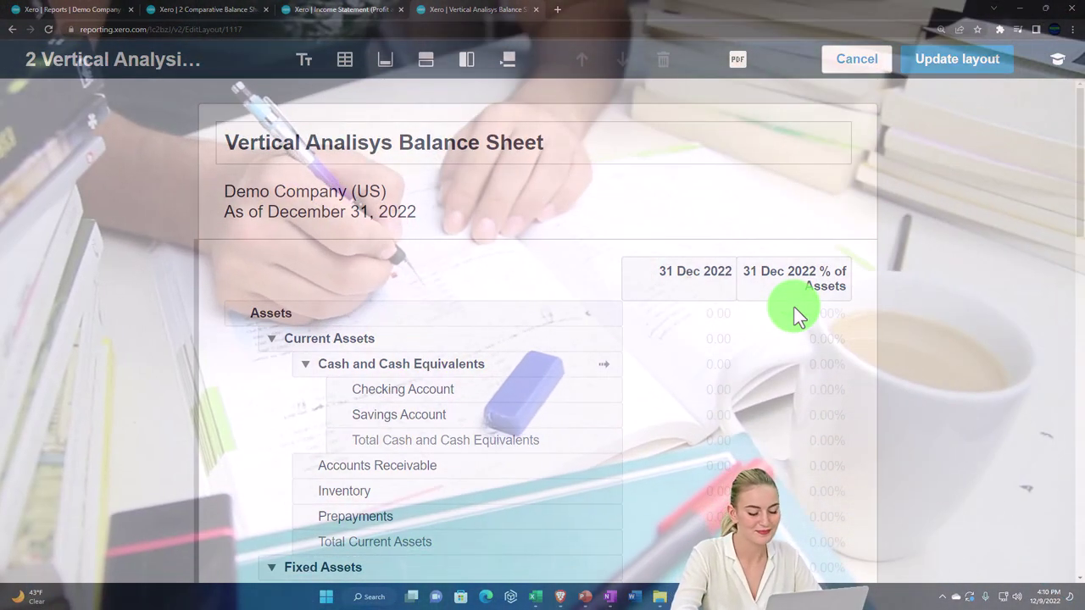
pyautogui.scroll(-3, 460, 450)
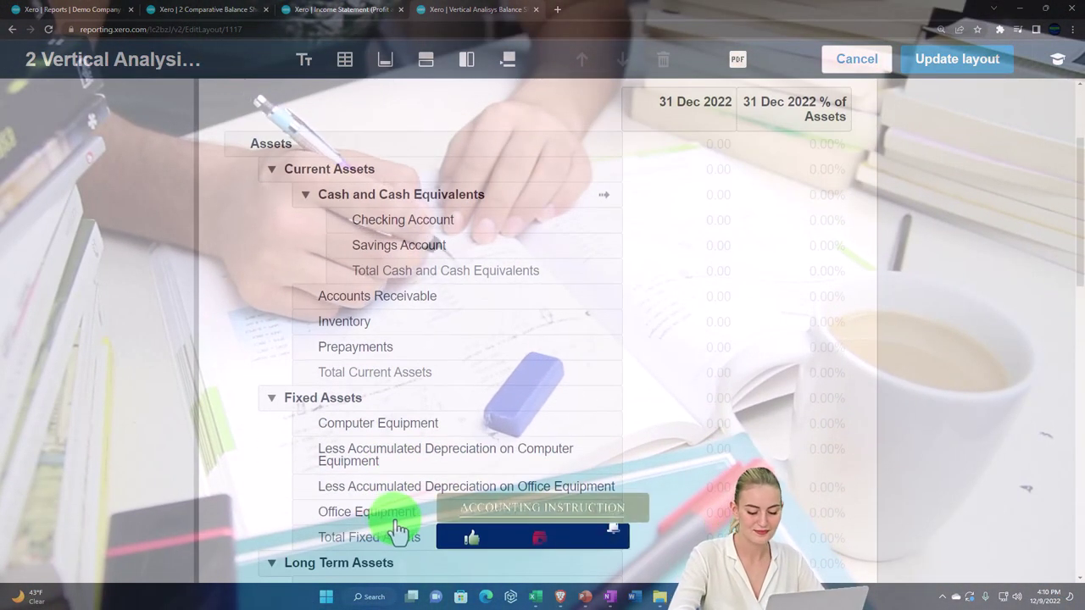
pyautogui.scroll(3, 400, 522)
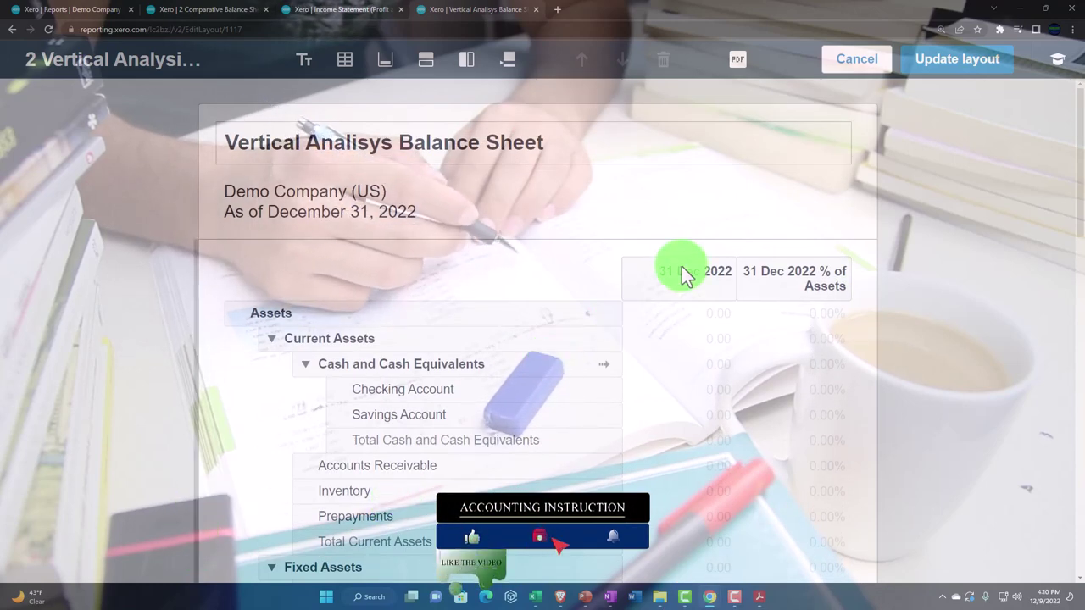
pyautogui.click(852, 61)
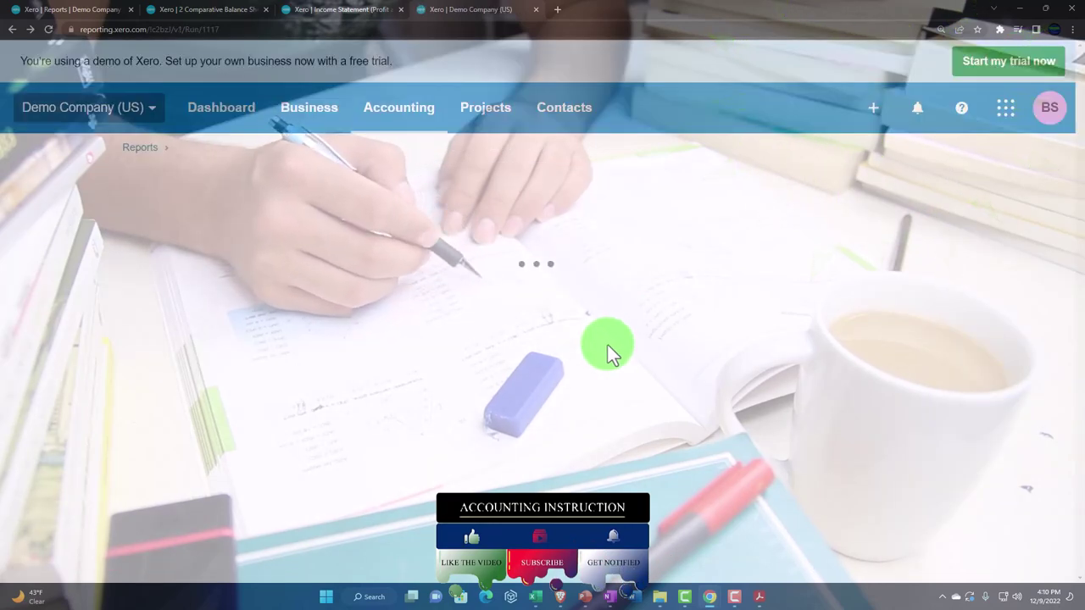
pyautogui.scroll(-3, 608, 345)
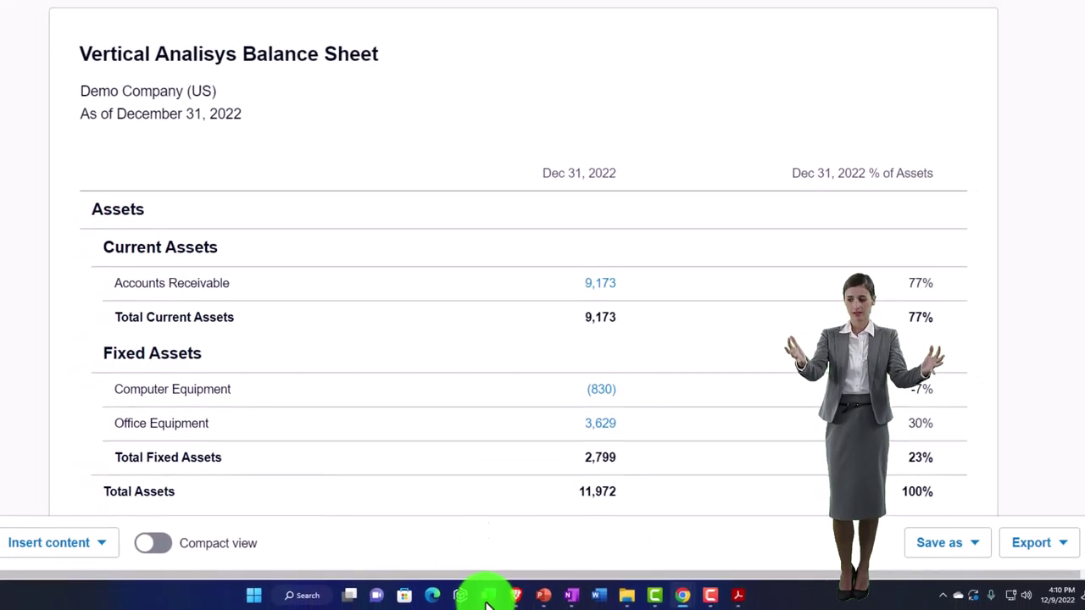
# Switch to the Vert BS sheet of the Reports workbook in Excel and inspect the Computer Equipment percentage formula in E12.
pyautogui.click(487, 595)
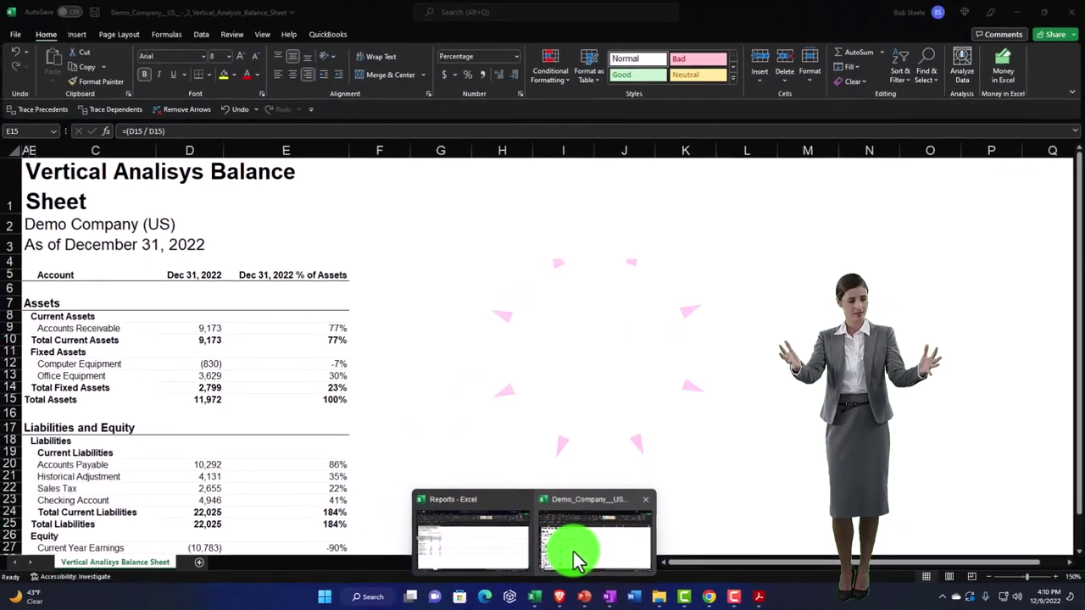
pyautogui.click(547, 551)
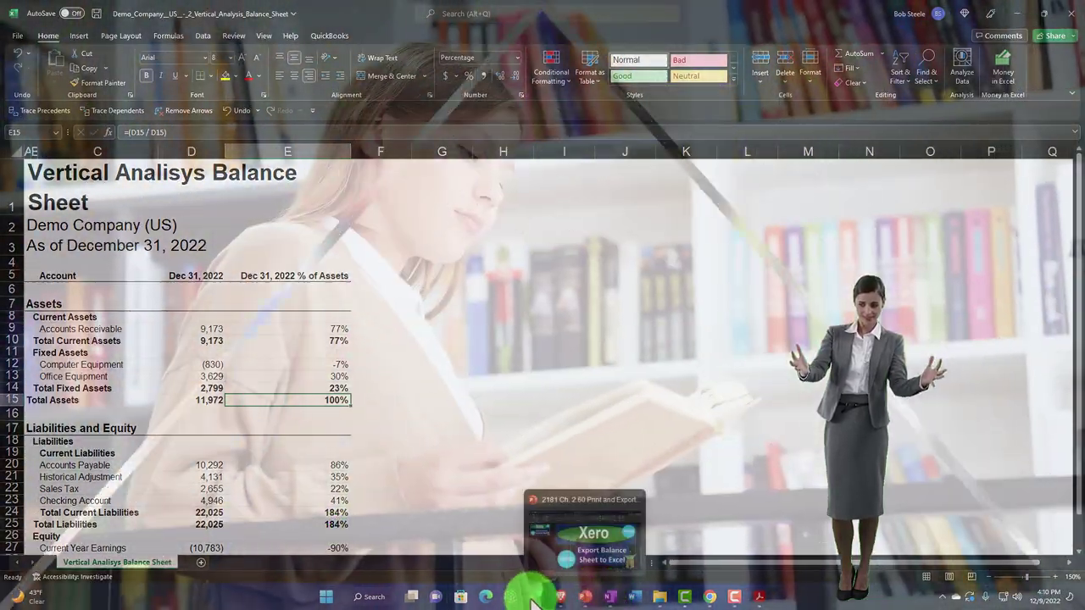
pyautogui.moveTo(454, 526)
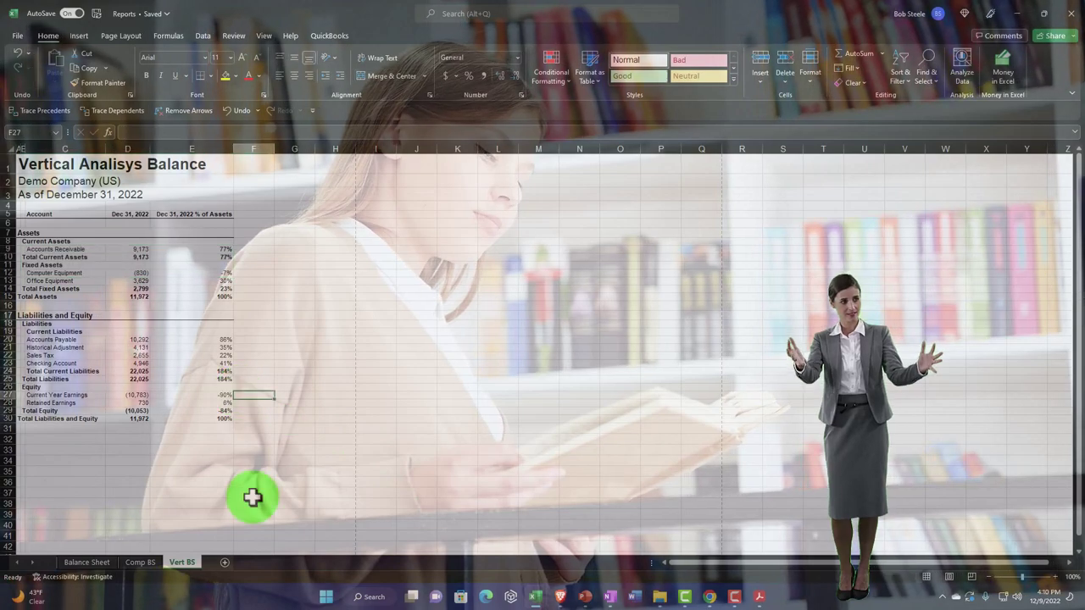
pyautogui.scroll(3, 543, 407)
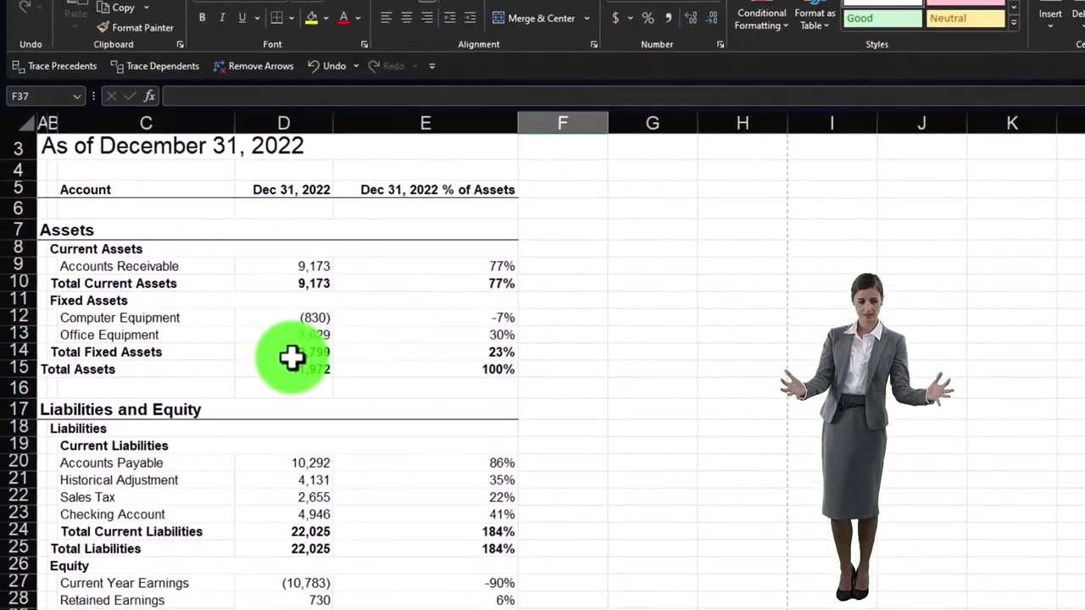
pyautogui.click(459, 421)
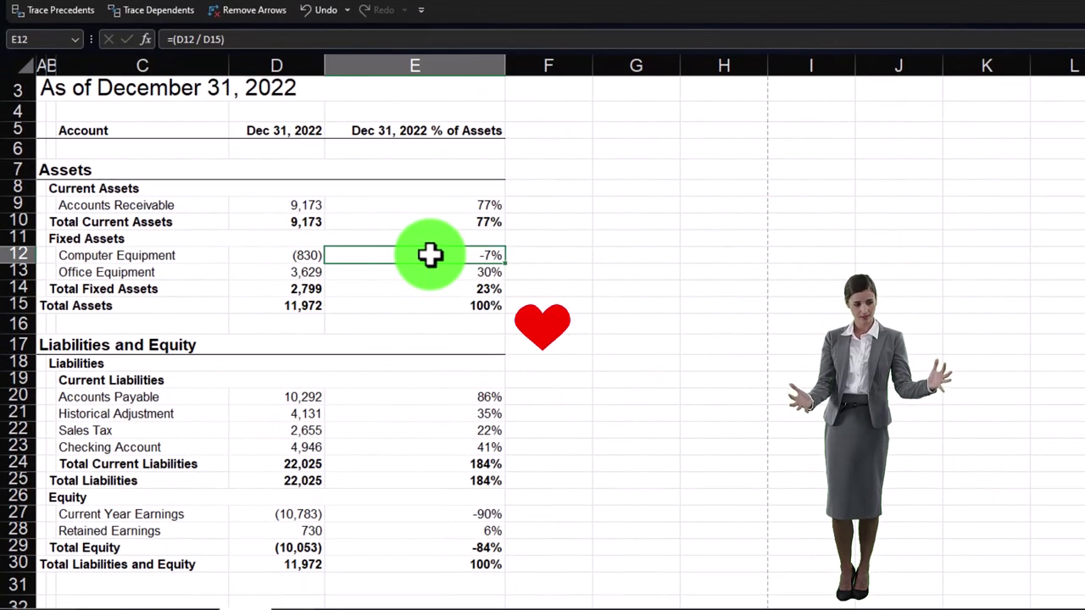